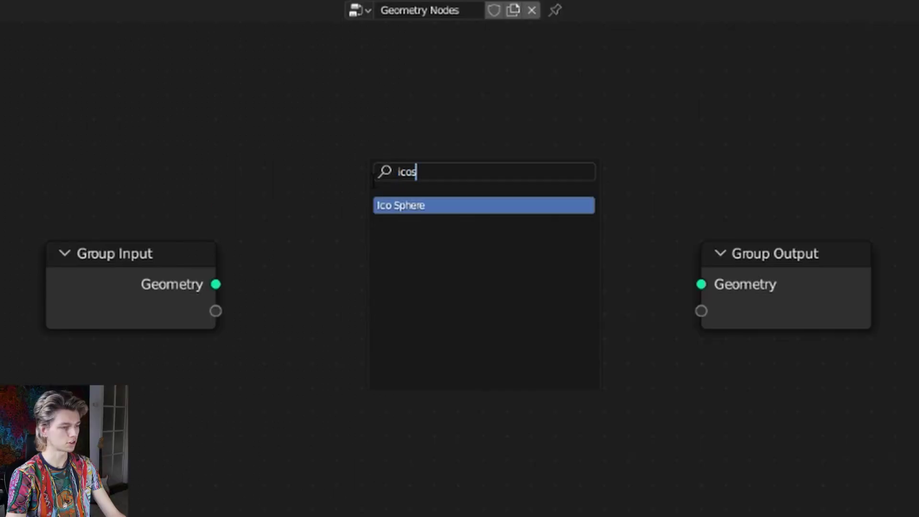
Add an Ico Sphere node feeding the Group Output and insert a Dual Mesh node after it.
{"action": "key", "text": "Return"}
{"action": "left_click", "coordinate": [388, 294]}
{"action": "key", "text": "shift+a"}
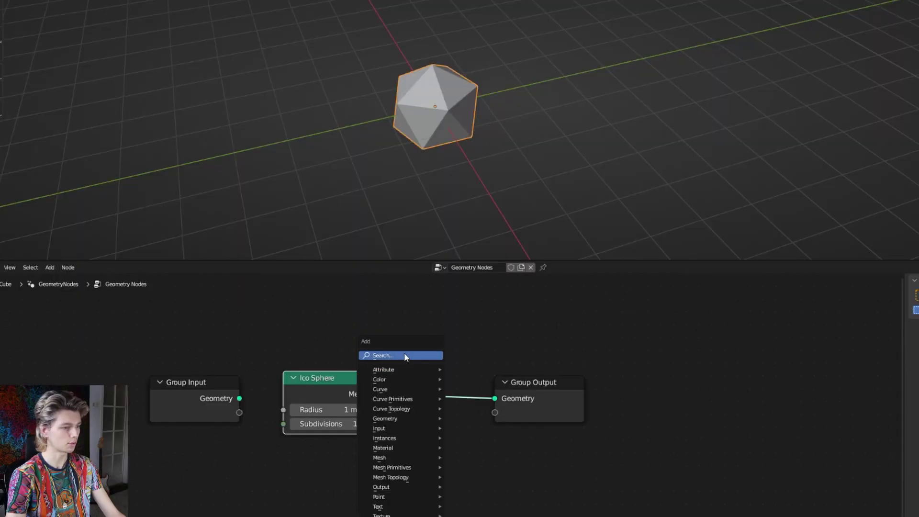
{"action": "left_click", "coordinate": [405, 356]}
{"action": "type", "text": "dual m"}
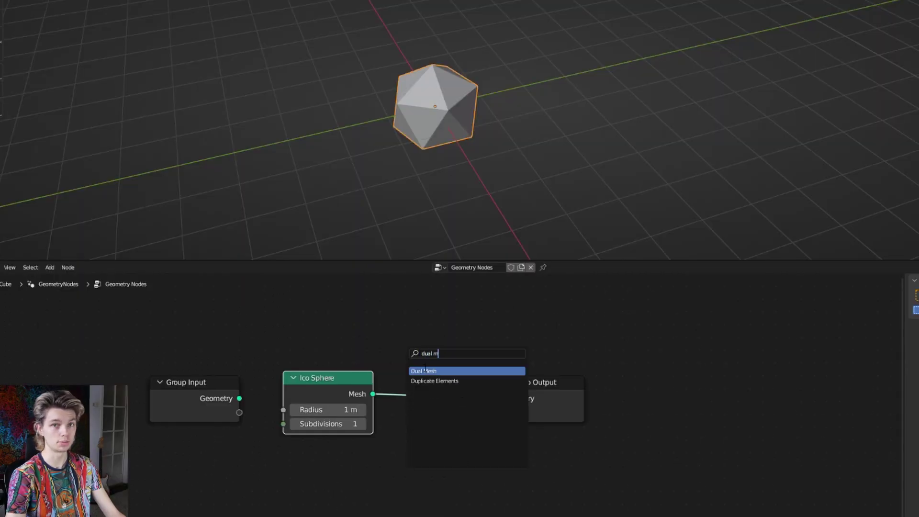
{"action": "left_click", "coordinate": [425, 370]}
{"action": "left_click", "coordinate": [420, 389]}
Insert an Extrude Mesh node after Dual Mesh and set its Offset Scale to 0.130.
{"action": "key", "text": "shift+a"}
{"action": "left_click", "coordinate": [441, 360]}
{"action": "type", "text": "extrude"}
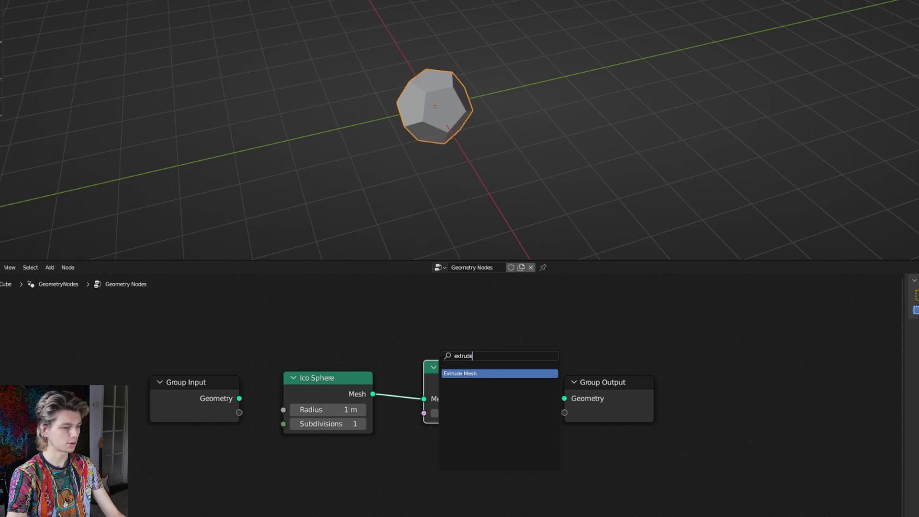
{"action": "key", "text": "Return"}
{"action": "left_click", "coordinate": [460, 392]}
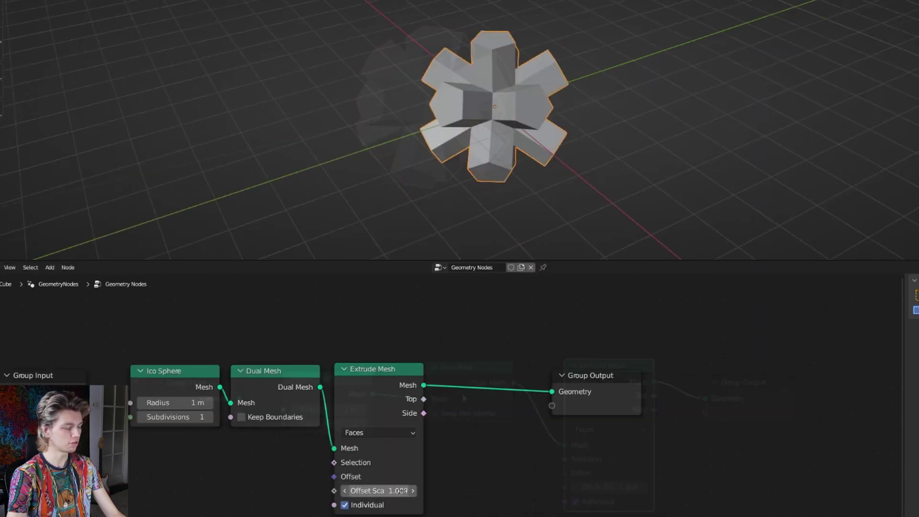
{"action": "left_click_drag", "start_coordinate": [378, 491], "coordinate": [356, 491]}
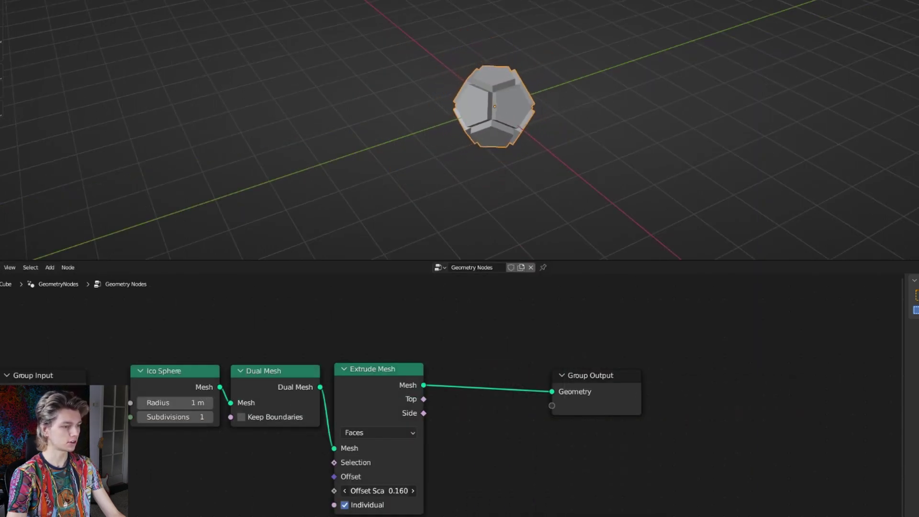
Insert a Scale Elements node after Extrude Mesh, using the extrusion's Top as its Selection and a Scale of 0.790.
{"action": "key", "text": "shift+a"}
{"action": "left_click", "coordinate": [508, 351]}
{"action": "type", "text": "sca"}
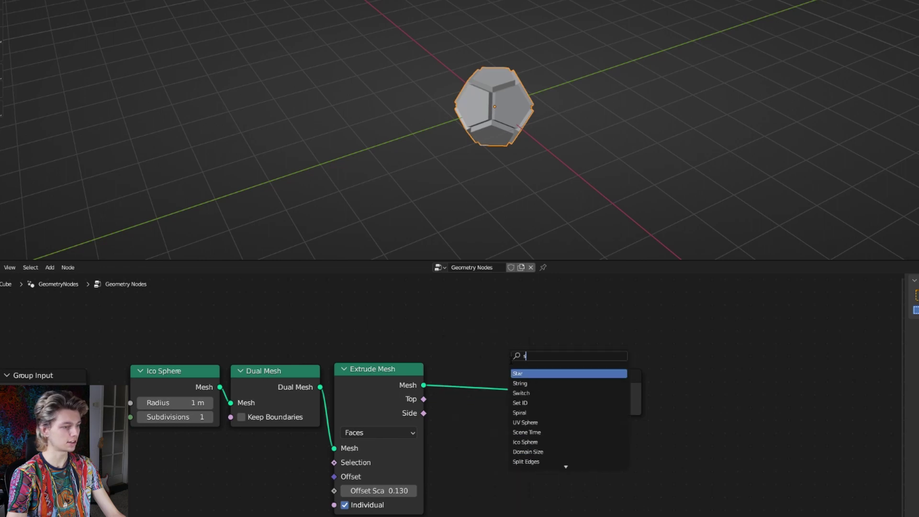
{"action": "left_click", "coordinate": [531, 383]}
{"action": "left_click", "coordinate": [551, 383]}
{"action": "left_click_drag", "start_coordinate": [424, 399], "coordinate": [501, 450]}
{"action": "scroll", "coordinate": [532, 176], "scroll_direction": "up", "scroll_amount": 4}
{"action": "middle_click_drag", "start_coordinate": [531, 176], "coordinate": [546, 168]}
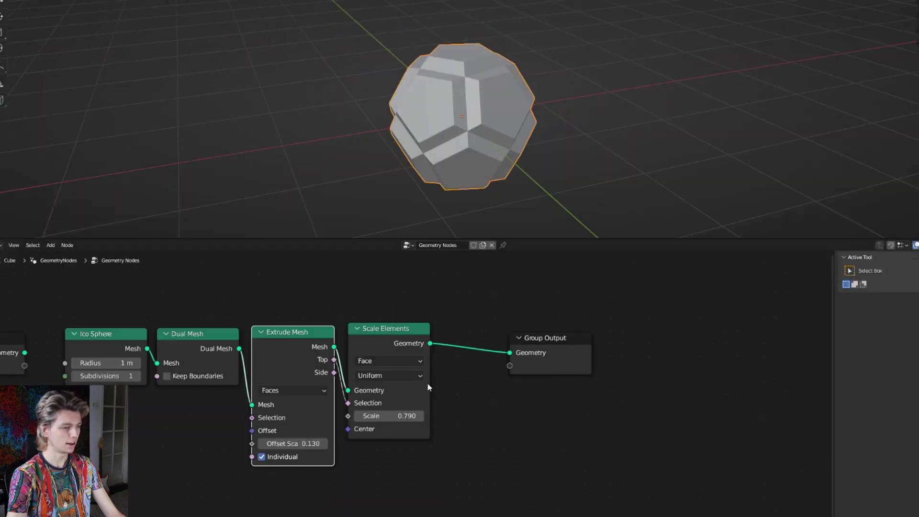
{"action": "left_click_drag", "start_coordinate": [428, 385], "coordinate": [462, 375]}
{"action": "left_click_drag", "start_coordinate": [440, 339], "coordinate": [404, 352]}
Duplicate Extrude Mesh after Scale Elements, with the first extrusion's Top as its Selection and an Offset Scale of -0.080.
{"action": "left_click", "coordinate": [299, 340]}
{"action": "key", "text": "shift+d"}
{"action": "left_click", "coordinate": [520, 328]}
{"action": "left_click_drag", "start_coordinate": [334, 359], "coordinate": [353, 360]}
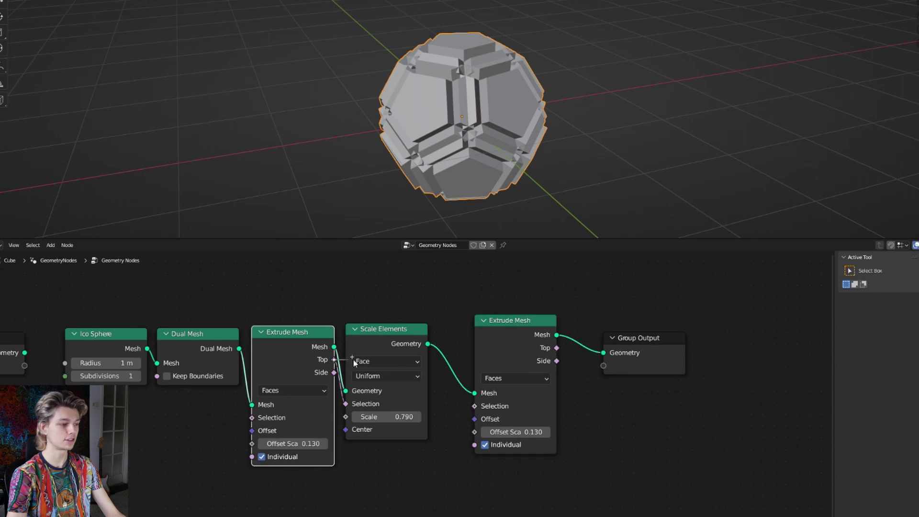
{"action": "left_click_drag", "start_coordinate": [479, 407], "coordinate": [480, 407]}
{"action": "left_click_drag", "start_coordinate": [499, 342], "coordinate": [478, 431]}
{"action": "left_click_drag", "start_coordinate": [397, 330], "coordinate": [415, 264]}
{"action": "middle_click_drag", "start_coordinate": [493, 354], "coordinate": [442, 340]}
{"action": "middle_click_drag", "start_coordinate": [472, 392], "coordinate": [479, 328]}
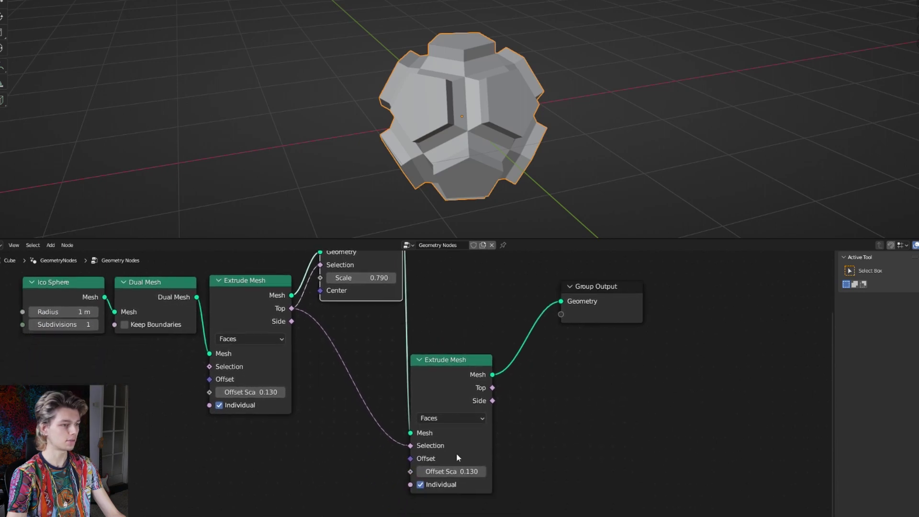
{"action": "left_click_drag", "start_coordinate": [451, 471], "coordinate": [433, 472]}
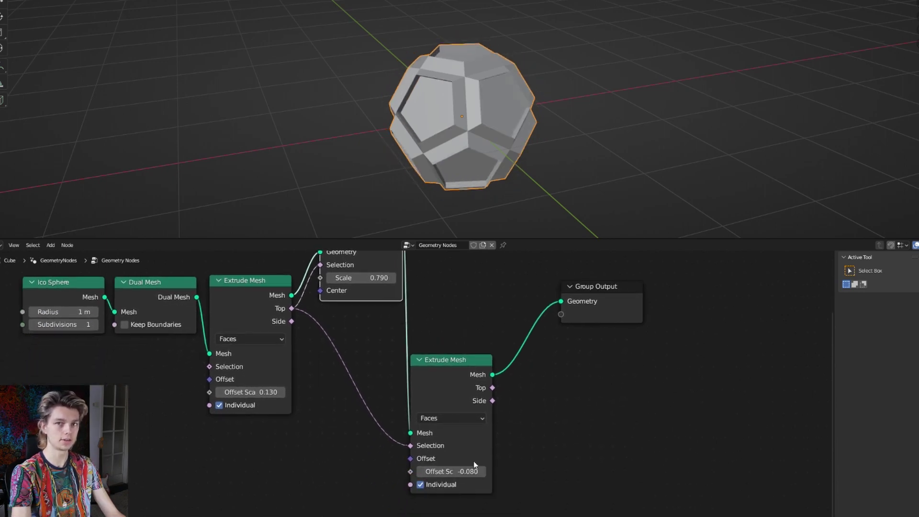
Duplicate Scale Elements after the second Extrude Mesh, with that extrusion's Top as its Selection and a Scale of 0.640.
{"action": "scroll", "coordinate": [472, 402], "scroll_direction": "right", "scroll_amount": 3, "text": "ctrl"}
{"action": "scroll", "coordinate": [464, 435], "scroll_direction": "up", "scroll_amount": 2, "text": "shift"}
{"action": "scroll", "coordinate": [373, 338], "scroll_direction": "down", "scroll_amount": 1}
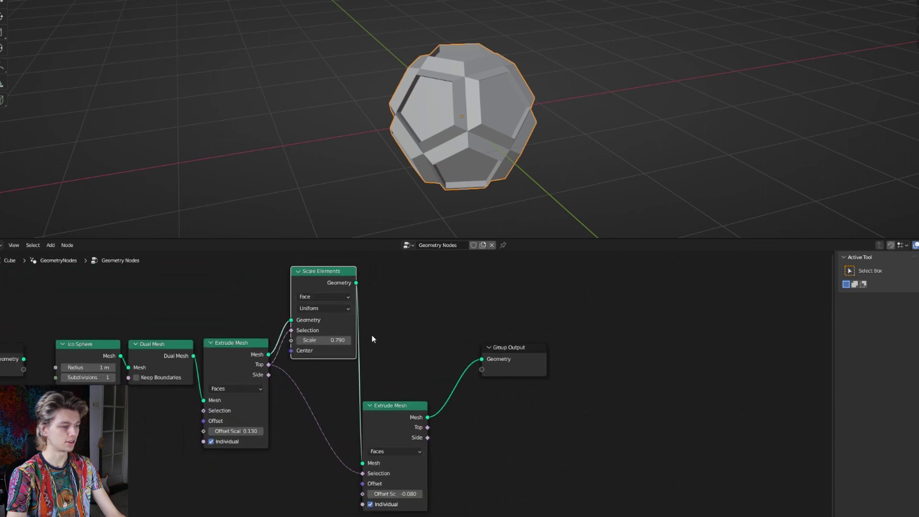
{"action": "key", "text": "shift+d"}
{"action": "left_click", "coordinate": [501, 395]}
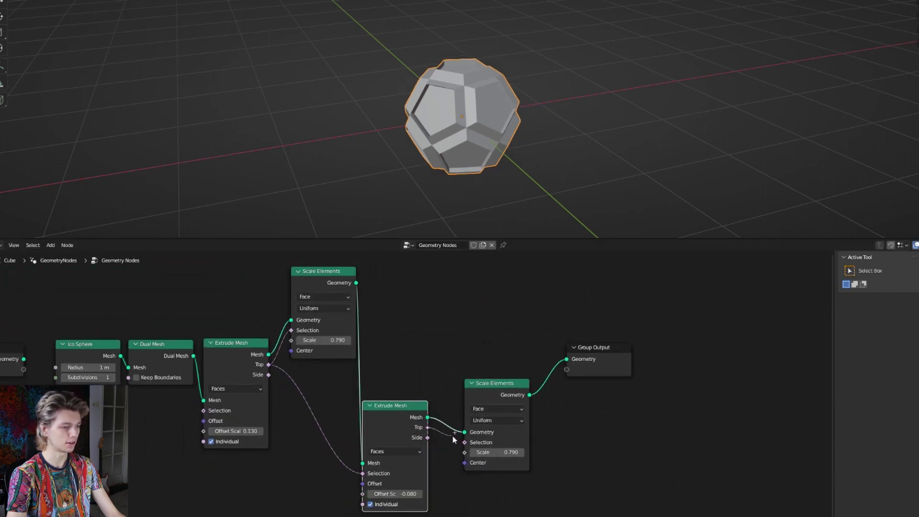
{"action": "left_click_drag", "start_coordinate": [496, 455], "coordinate": [472, 455]}
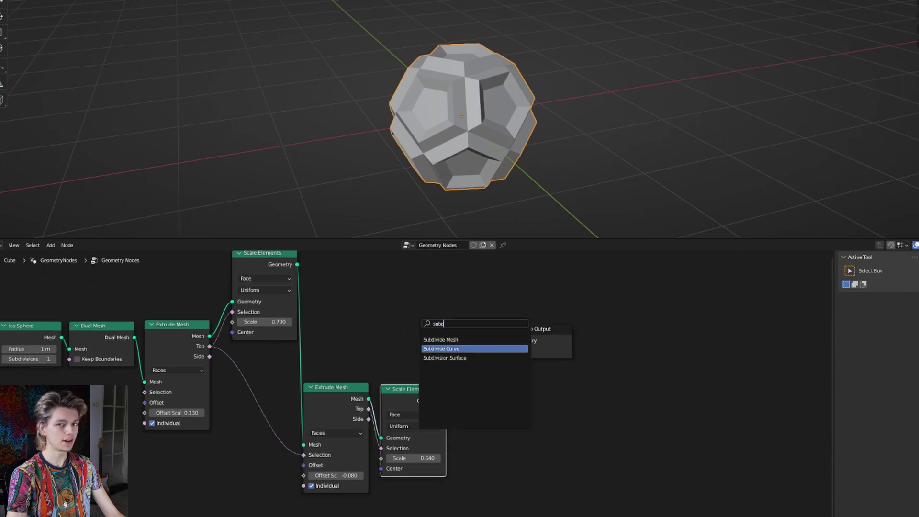
Insert a Subdivision Surface node after the second Scale Elements node and set its Level to 4.
{"action": "left_click", "coordinate": [433, 357]}
{"action": "left_click", "coordinate": [461, 387]}
{"action": "middle_click_drag", "start_coordinate": [494, 388], "coordinate": [456, 372]}
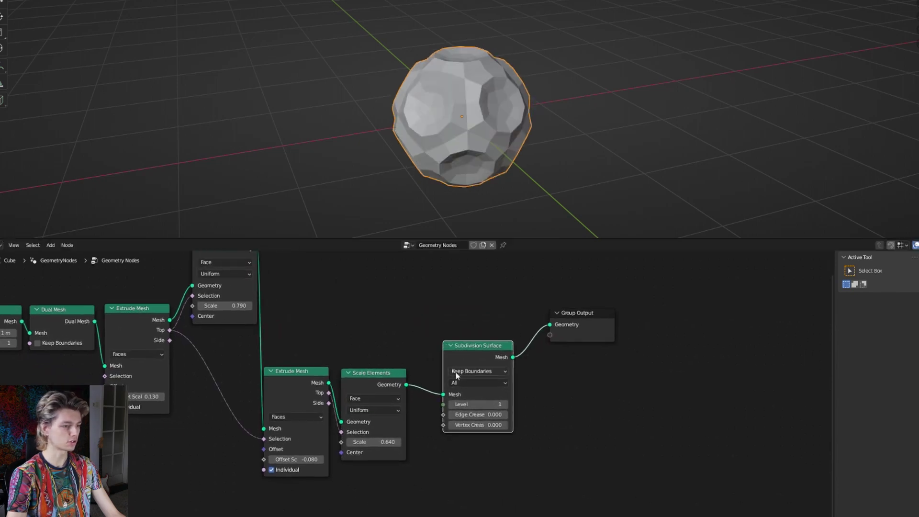
{"action": "left_click_drag", "start_coordinate": [478, 404], "coordinate": [507, 404]}
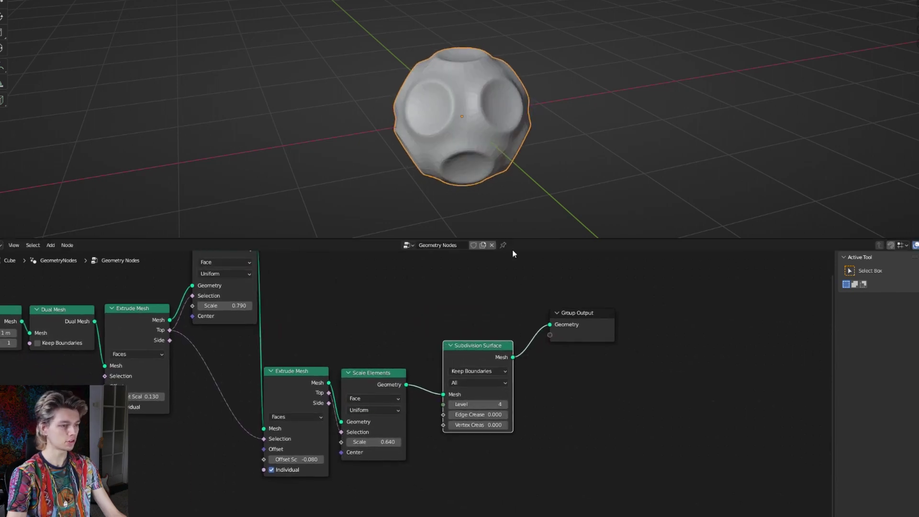
Insert a Set Shade Smooth node between Subdivision Surface and the Group Output.
{"action": "middle_click_drag", "start_coordinate": [507, 210], "coordinate": [432, 190]}
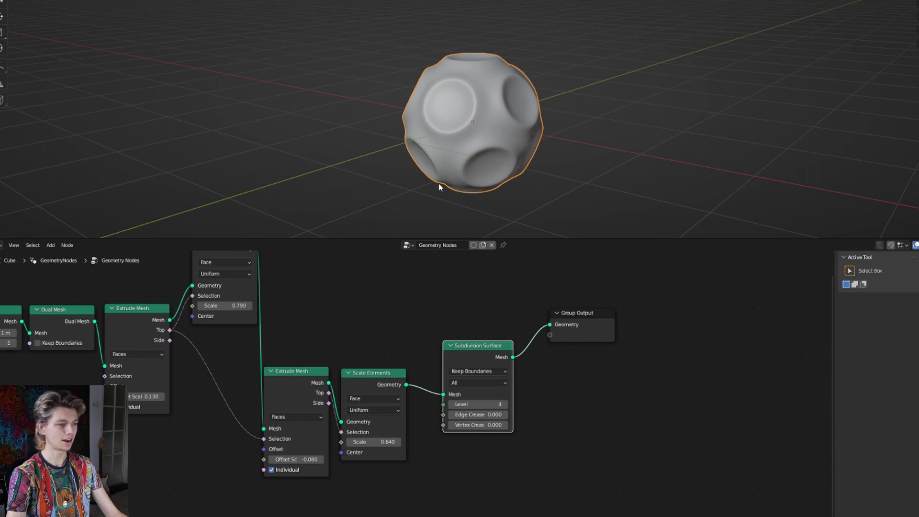
{"action": "scroll", "coordinate": [439, 183], "scroll_direction": "up", "scroll_amount": 10}
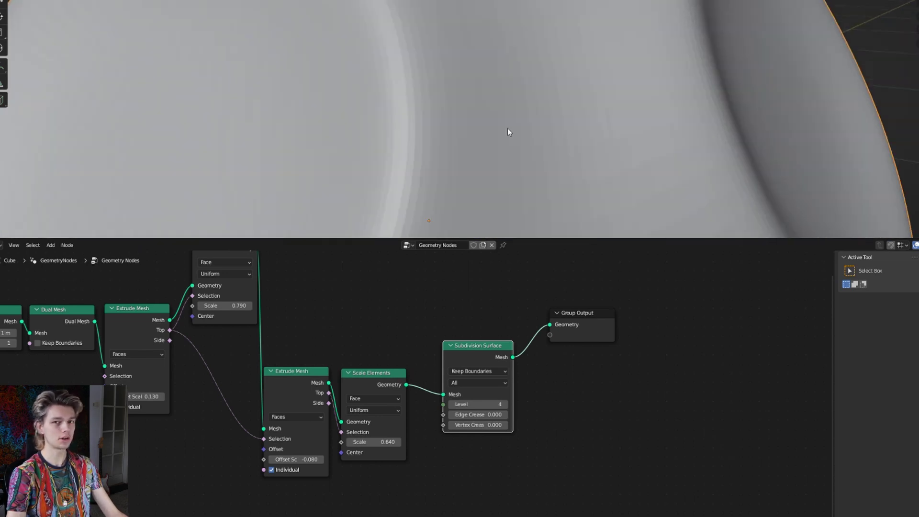
{"action": "middle_click_drag", "start_coordinate": [509, 132], "coordinate": [515, 161]}
{"action": "key", "text": "shift+a"}
{"action": "type", "text": "shade smo"}
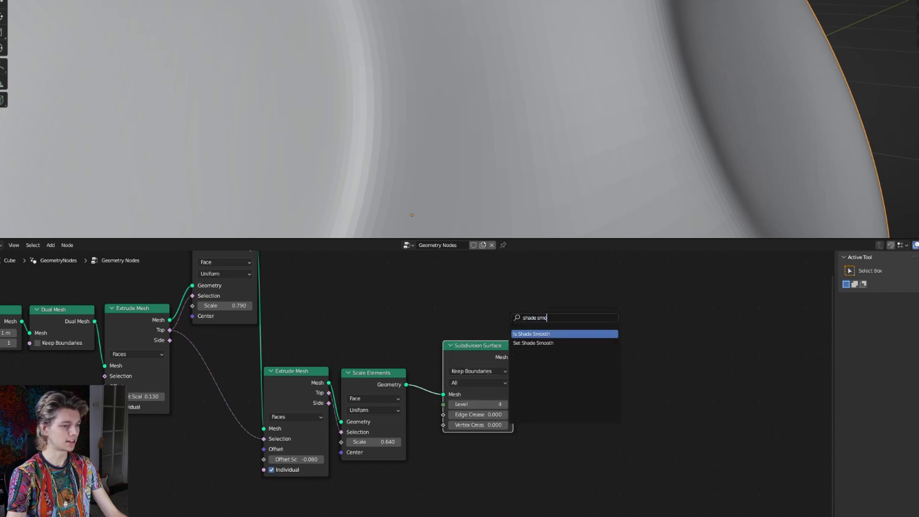
{"action": "left_click", "coordinate": [531, 342]}
{"action": "left_click", "coordinate": [546, 380]}
{"action": "left_click_drag", "start_coordinate": [476, 357], "coordinate": [451, 385]}
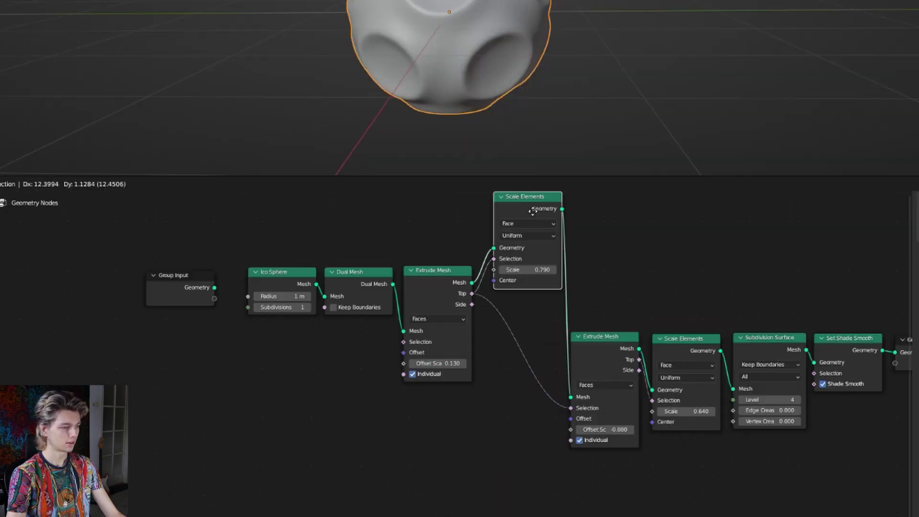
Add a Random Value node with Min 0.3 and link it to the Scale input of the first Scale Elements node.
{"action": "key", "text": "shift+a"}
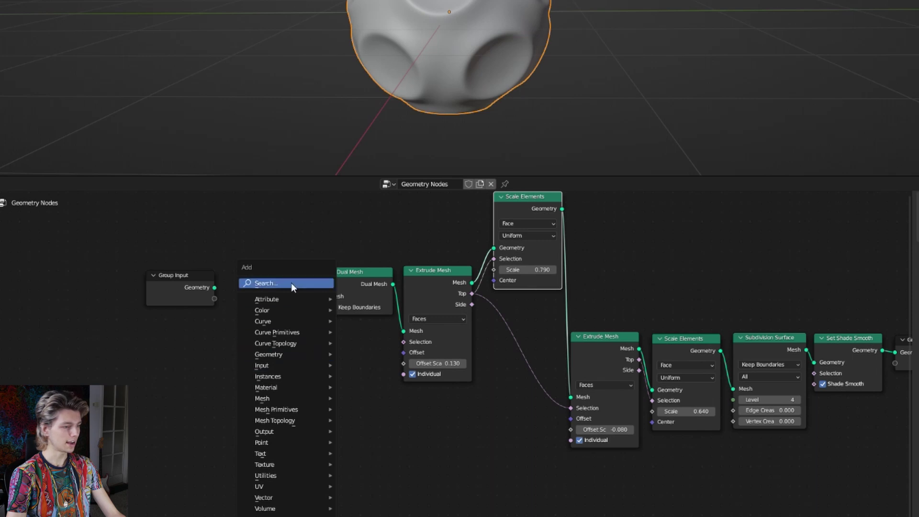
{"action": "type", "text": "random"}
{"action": "key", "text": "Return"}
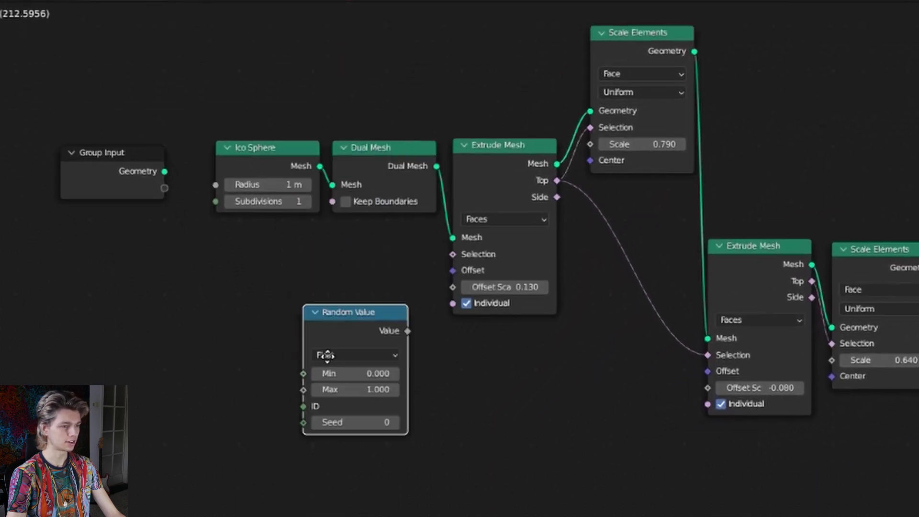
{"action": "left_click", "coordinate": [314, 415]}
{"action": "left_click_drag", "start_coordinate": [486, 323], "coordinate": [589, 144]}
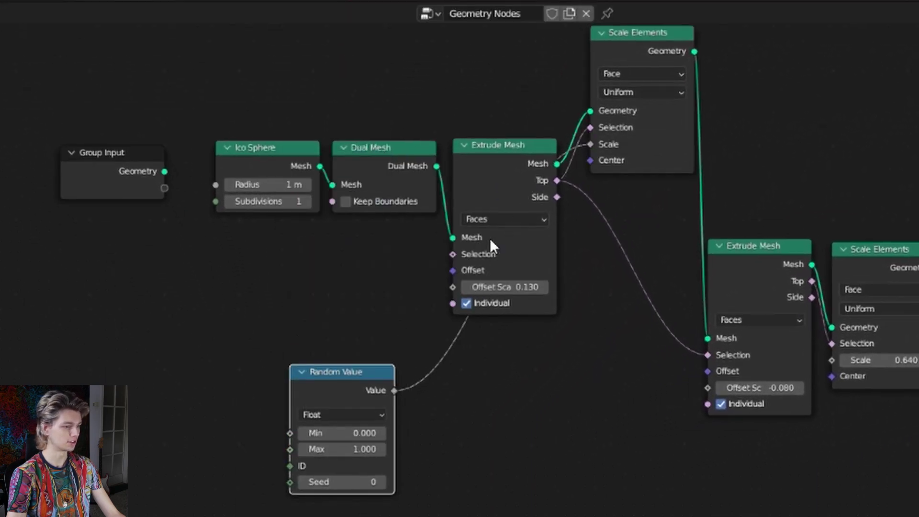
{"action": "left_click", "coordinate": [357, 436]}
{"action": "type", "text": "0.3"}
{"action": "key", "text": "Return"}
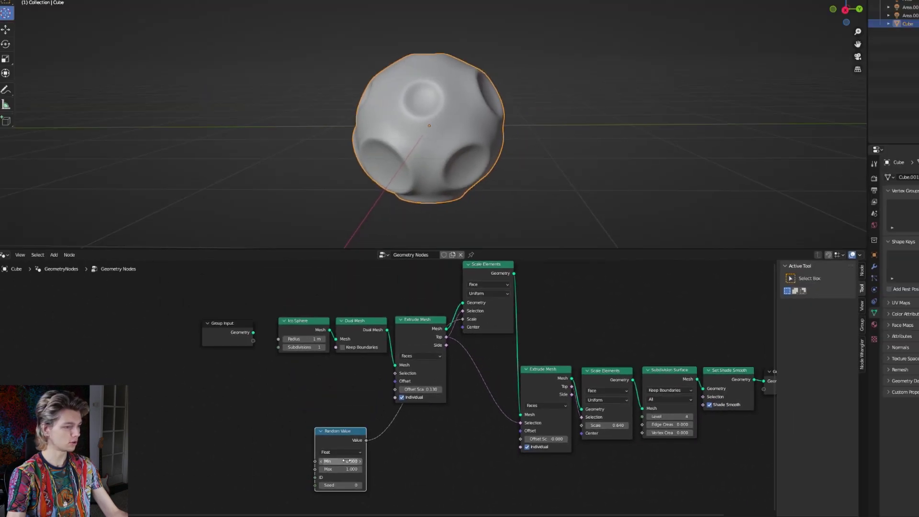
Add a Map Range node and feed the Random Value output into its Value input.
{"action": "middle_click_drag", "start_coordinate": [430, 152], "coordinate": [544, 154]}
{"action": "middle_click_drag", "start_coordinate": [383, 368], "coordinate": [401, 333]}
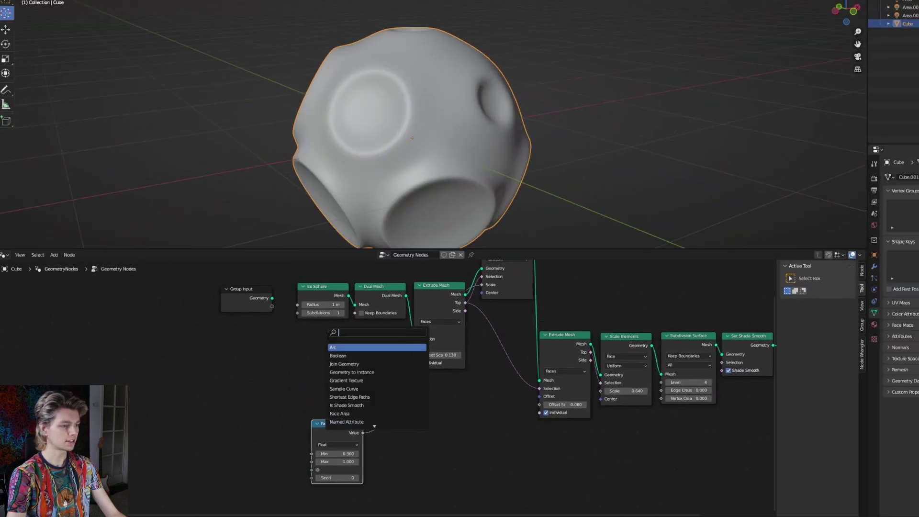
{"action": "type", "text": "map"}
{"action": "key", "text": "Return"}
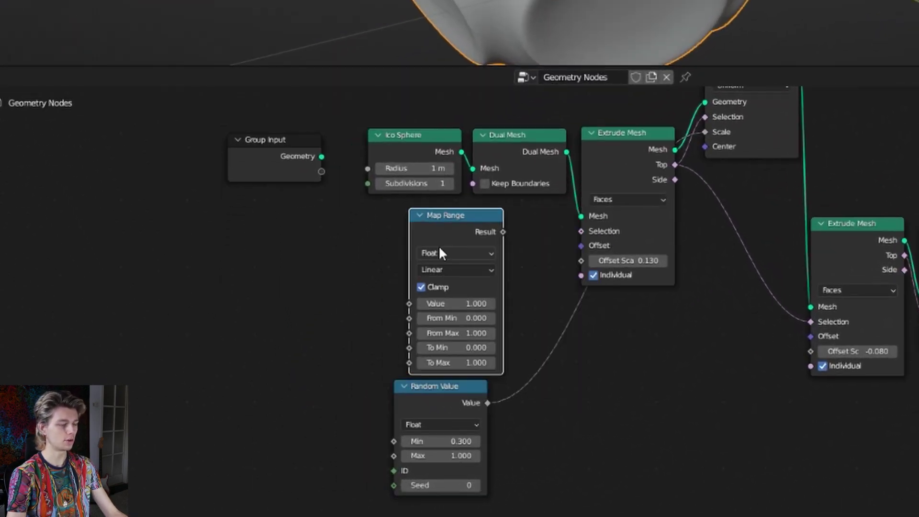
{"action": "left_click", "coordinate": [322, 441]}
{"action": "left_click_drag", "start_coordinate": [391, 345], "coordinate": [414, 306]}
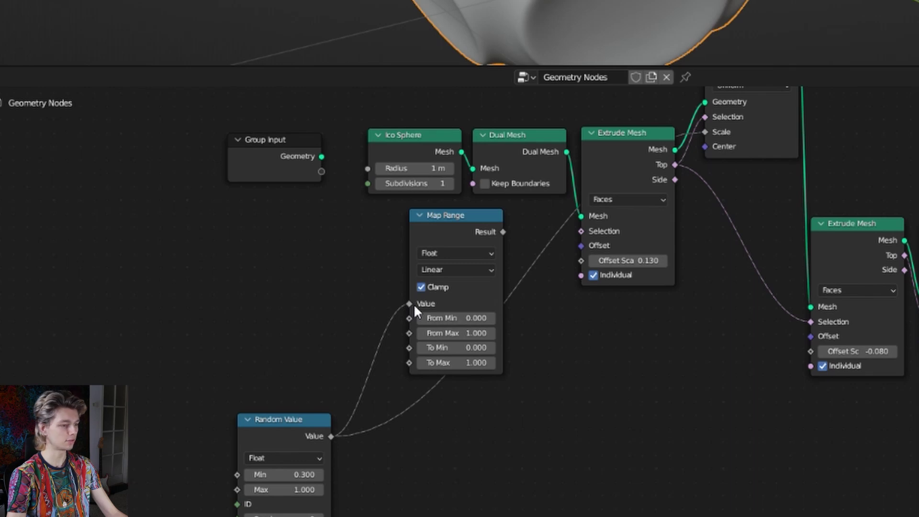
Set the Map Range node's From Min to 0.3, To Min to 0.07 and To Max to 0.15.
{"action": "left_click", "coordinate": [446, 317]}
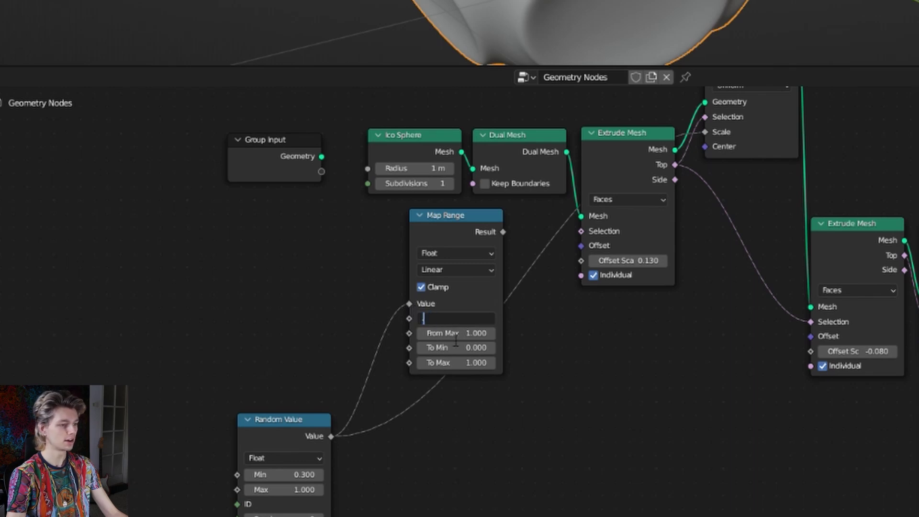
{"action": "type", "text": ".3"}
{"action": "key", "text": "Return"}
{"action": "left_click", "coordinate": [463, 355]}
{"action": "type", "text": ".0"}
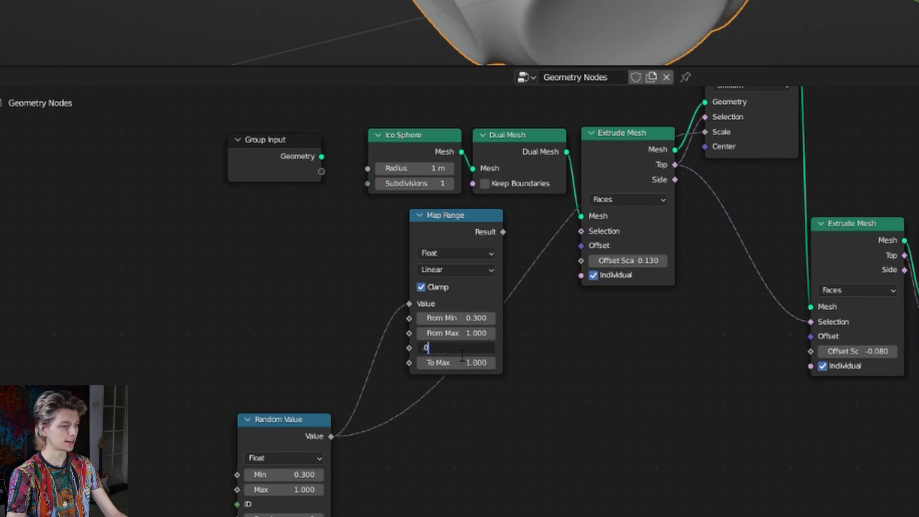
{"action": "type", "text": "7"}
{"action": "key", "text": "Tab"}
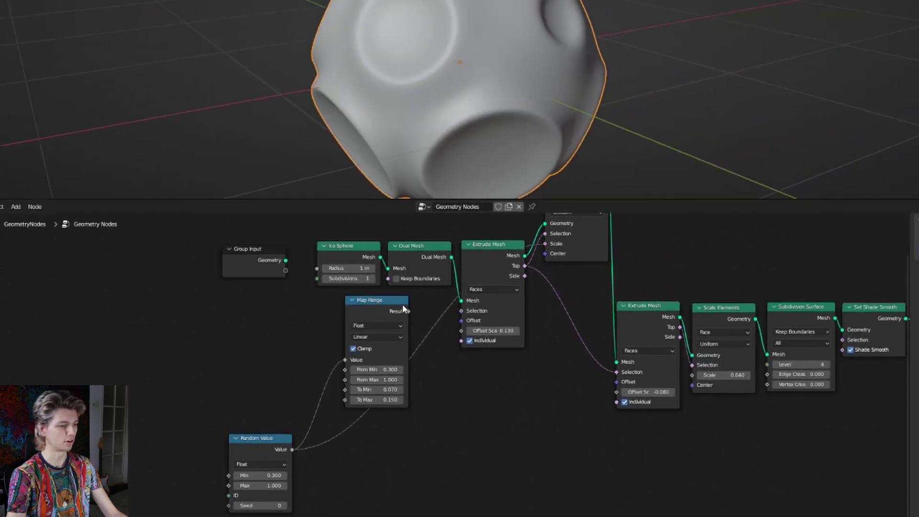
Link the Map Range Result to the first Extrude Mesh's Offset Scale and reroute the Random Value link beneath the nodes.
{"action": "left_click_drag", "start_coordinate": [503, 232], "coordinate": [581, 260]}
{"action": "scroll", "coordinate": [430, 355], "scroll_direction": "down", "scroll_amount": 2}
{"action": "left_click_drag", "start_coordinate": [322, 433], "coordinate": [446, 447]}
Set the Random Value node's Seed to 84 to vary the crater sizes.
{"action": "middle_click_drag", "start_coordinate": [378, 201], "coordinate": [230, 143]}
{"action": "middle_click_drag", "start_coordinate": [350, 182], "coordinate": [462, 173]}
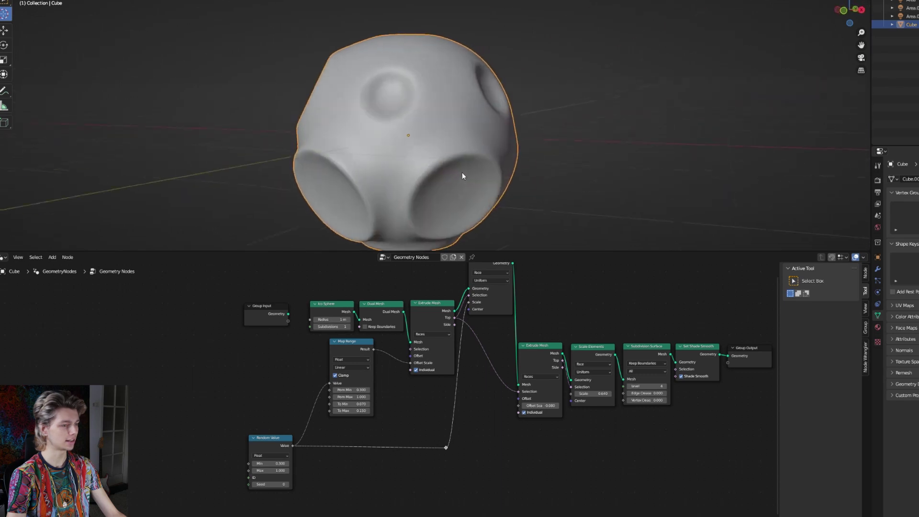
{"action": "left_click_drag", "start_coordinate": [274, 481], "coordinate": [337, 482]}
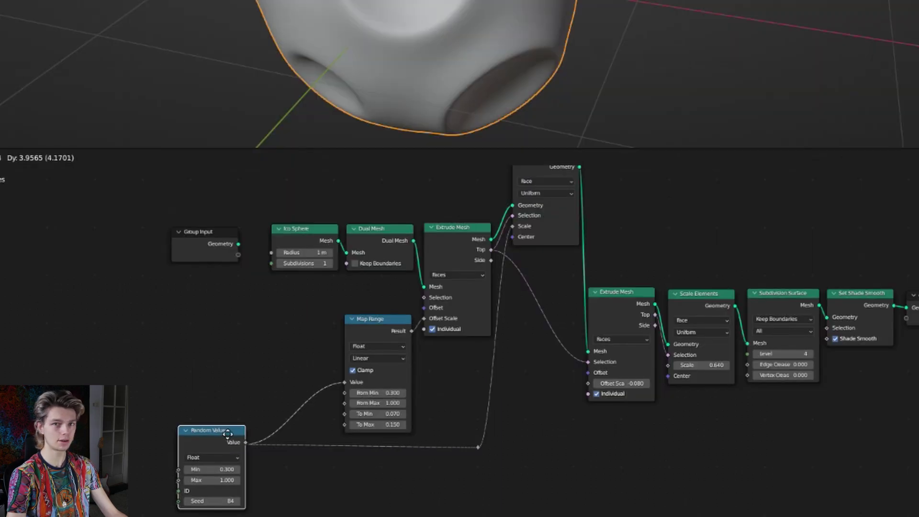
Duplicate the Random Value node, link it to the first Extrude Mesh's Selection and set its Min to -1.400.
{"action": "key", "text": "shift+d"}
{"action": "mouse_move", "coordinate": [243, 335]}
{"action": "left_mouse_down"}
{"action": "mouse_move", "coordinate": [201, 335]}
{"action": "mouse_move", "coordinate": [231, 335]}
{"action": "left_mouse_up"}
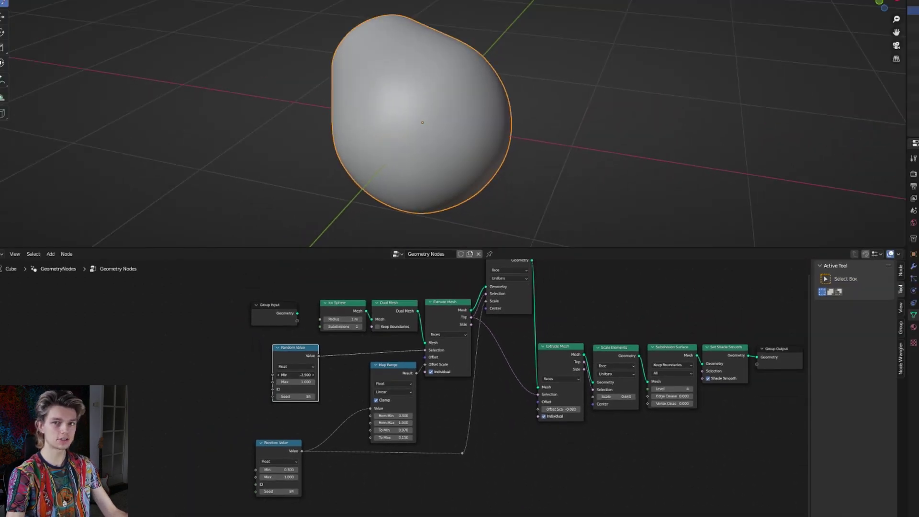
{"action": "left_click_drag", "start_coordinate": [295, 375], "coordinate": [317, 374]}
{"action": "middle_click_drag", "start_coordinate": [344, 211], "coordinate": [434, 163]}
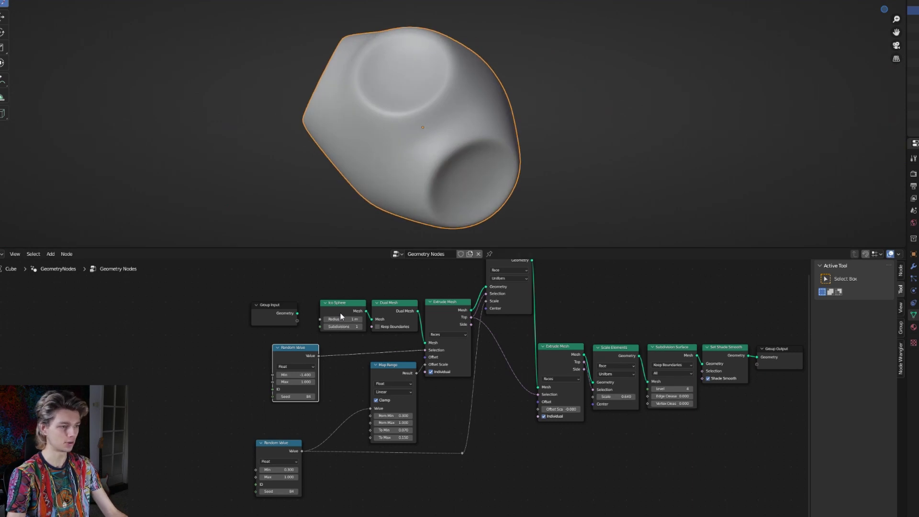
Raise the Ico Sphere node's Subdivisions to 3.
{"action": "left_click", "coordinate": [360, 326]}
{"action": "left_click", "coordinate": [360, 327]}
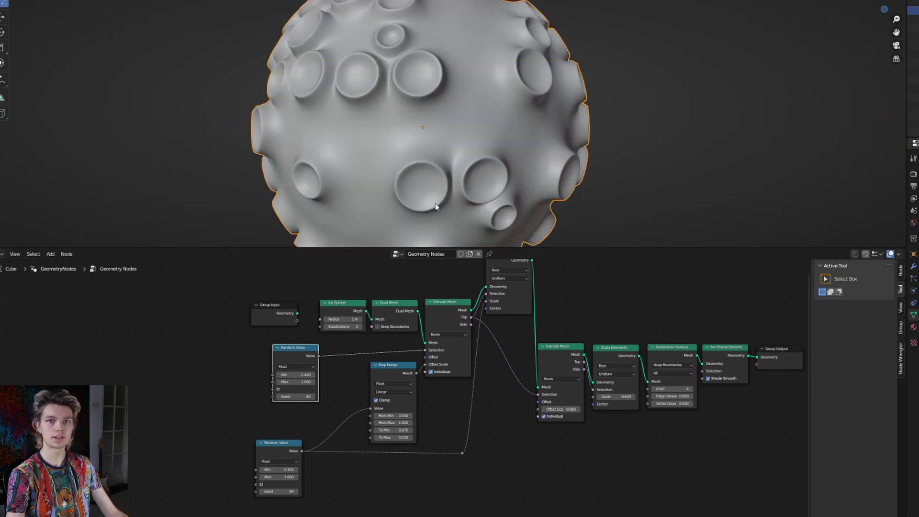
{"action": "scroll", "coordinate": [472, 160], "scroll_direction": "down", "scroll_amount": 4}
{"action": "middle_click_drag", "start_coordinate": [509, 116], "coordinate": [605, 133]}
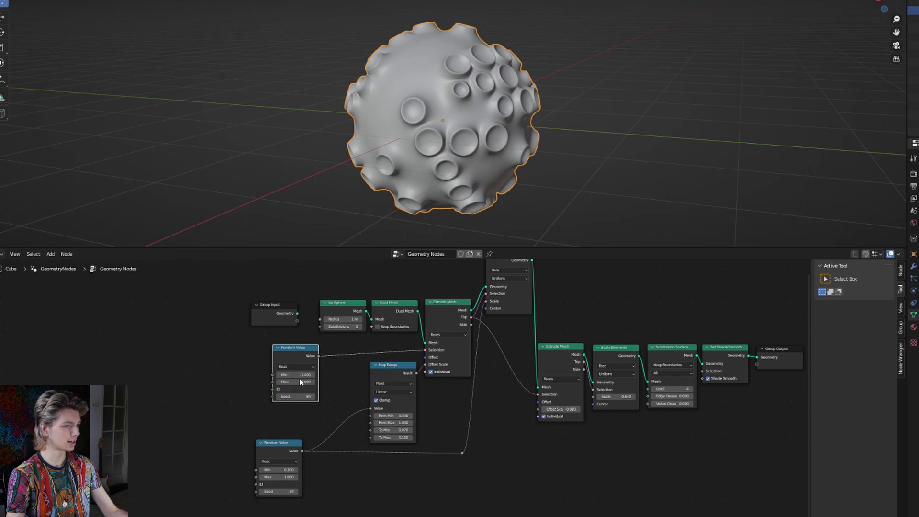
Lower the Min of the Random Value node that feeds the first Extrude Mesh's Selection and inspect the craters.
{"action": "left_click_drag", "start_coordinate": [296, 375], "coordinate": [201, 374]}
{"action": "left_click_drag", "start_coordinate": [273, 374], "coordinate": [527, 154]}
{"action": "middle_click_drag", "start_coordinate": [527, 154], "coordinate": [306, 134]}
{"action": "scroll", "coordinate": [307, 134], "scroll_direction": "up", "scroll_amount": 3}
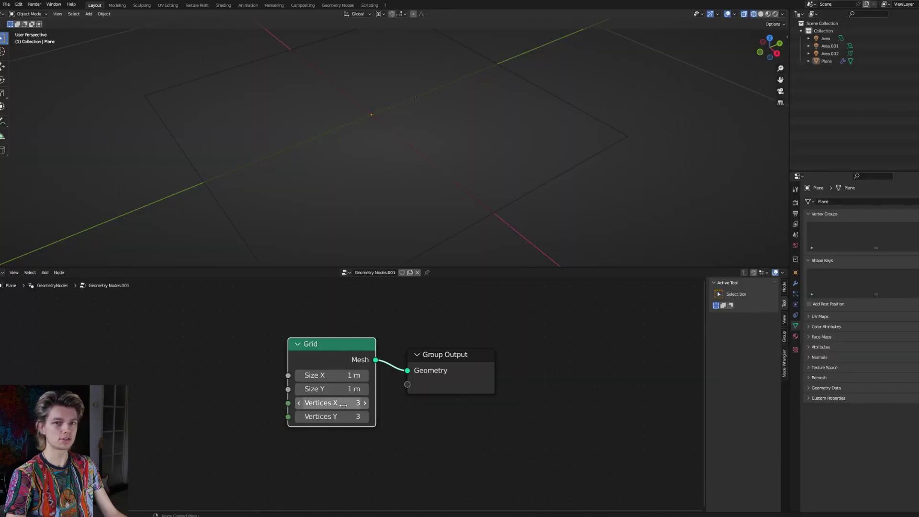
Set the Grid node's Vertices X and Vertices Y to 35.
{"action": "left_click_drag", "start_coordinate": [343, 405], "coordinate": [398, 416]}
{"action": "middle_click_drag", "start_coordinate": [478, 204], "coordinate": [470, 240]}
{"action": "left_click", "coordinate": [468, 220]}
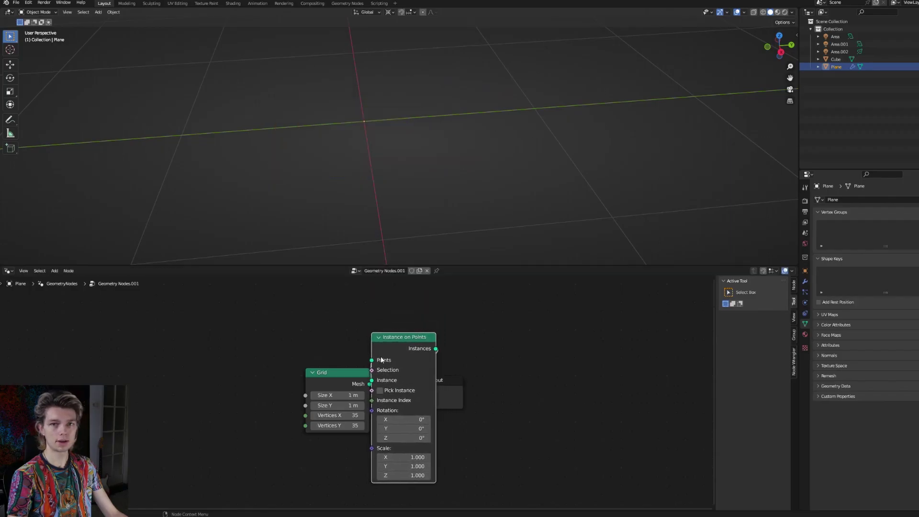
Add an Object Info node below the Grid, choose Cube as its object and link its Geometry to Instance on Points' Instance.
{"action": "left_click_drag", "start_coordinate": [330, 379], "coordinate": [338, 342]}
{"action": "key", "text": "shift+a"}
{"action": "left_click", "coordinate": [331, 337]}
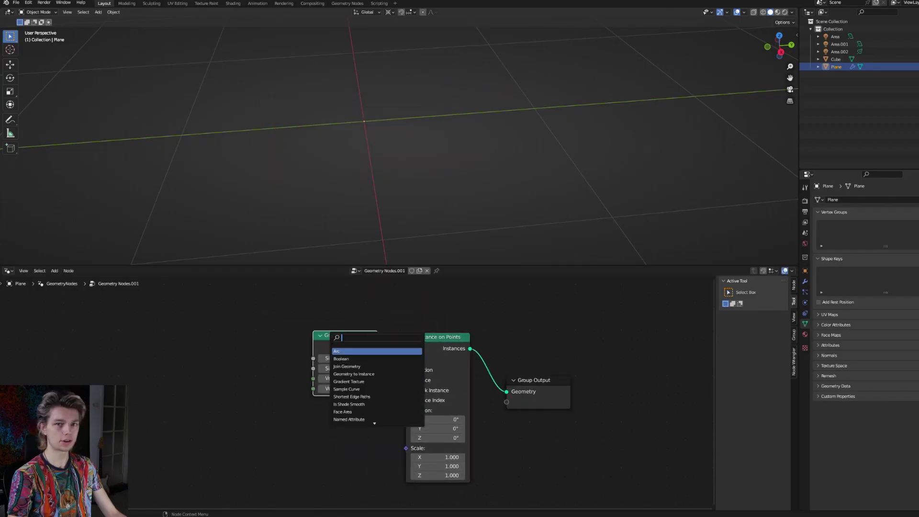
{"action": "left_click", "coordinate": [350, 358]}
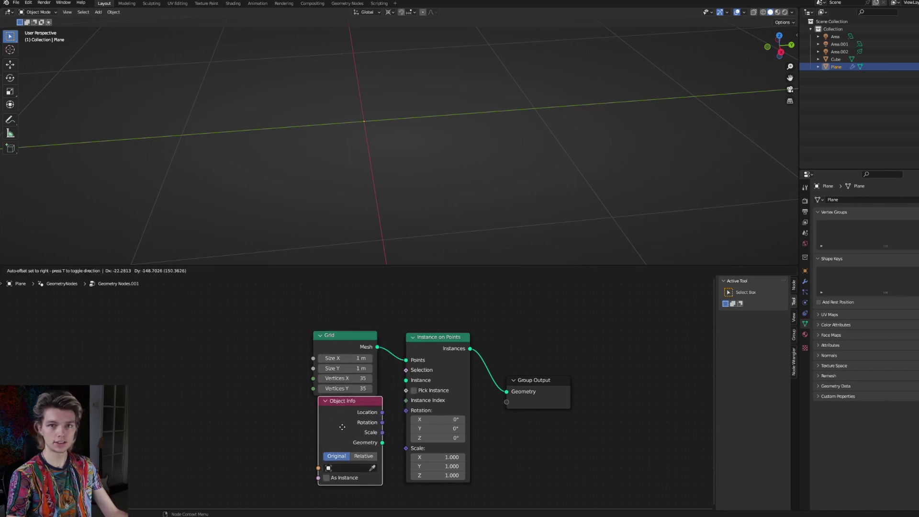
{"action": "left_click", "coordinate": [339, 455]}
{"action": "left_click", "coordinate": [360, 486]}
{"action": "type", "text": "cube"}
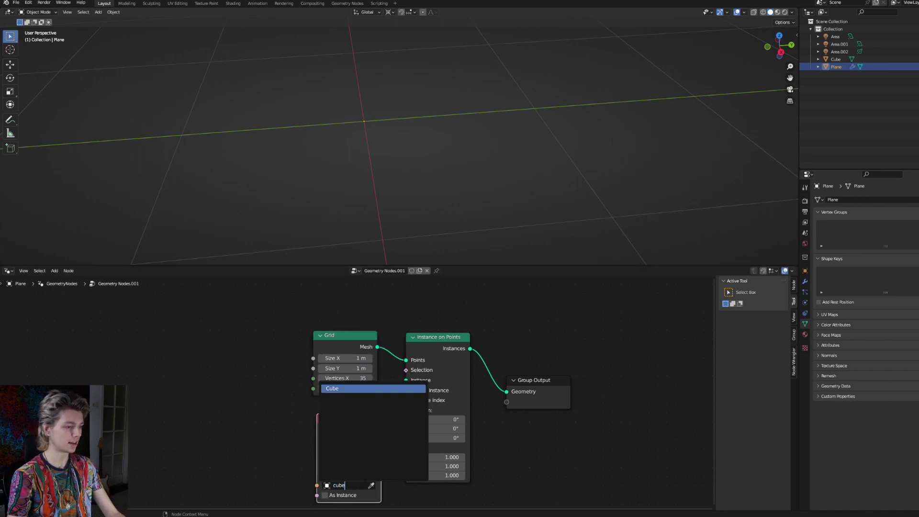
{"action": "left_click", "coordinate": [348, 389]}
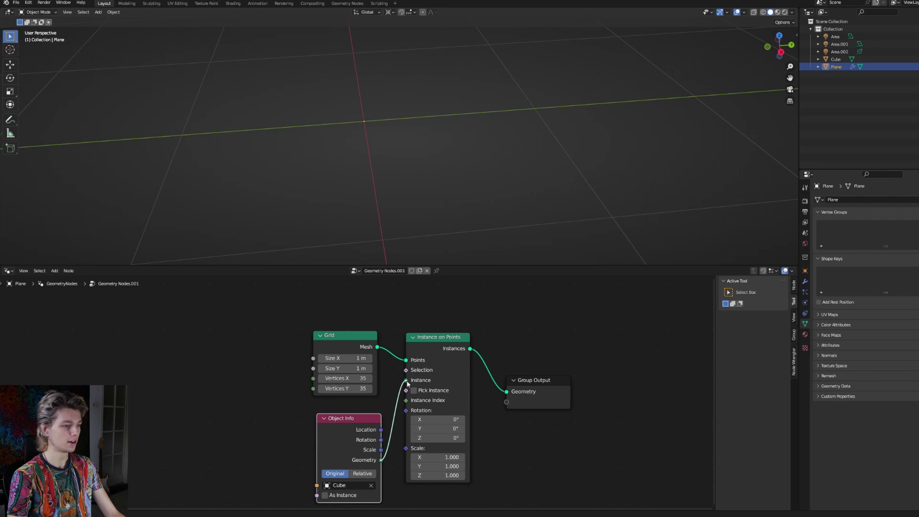
{"action": "left_click_drag", "start_coordinate": [407, 383], "coordinate": [406, 381]}
Set the Instance on Points Scale to 0.015 on X, Y and Z.
{"action": "left_click_drag", "start_coordinate": [437, 475], "coordinate": [390, 457]}
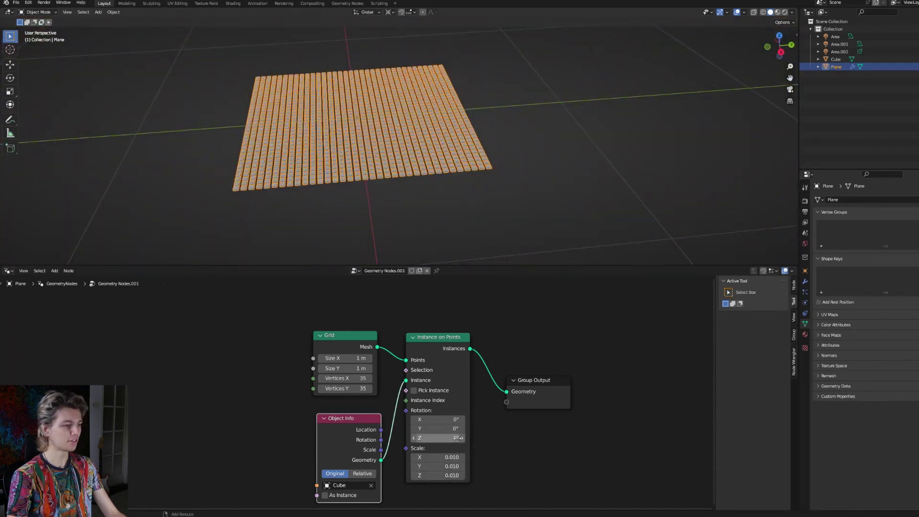
{"action": "scroll", "coordinate": [472, 169], "scroll_direction": "up", "scroll_amount": 10}
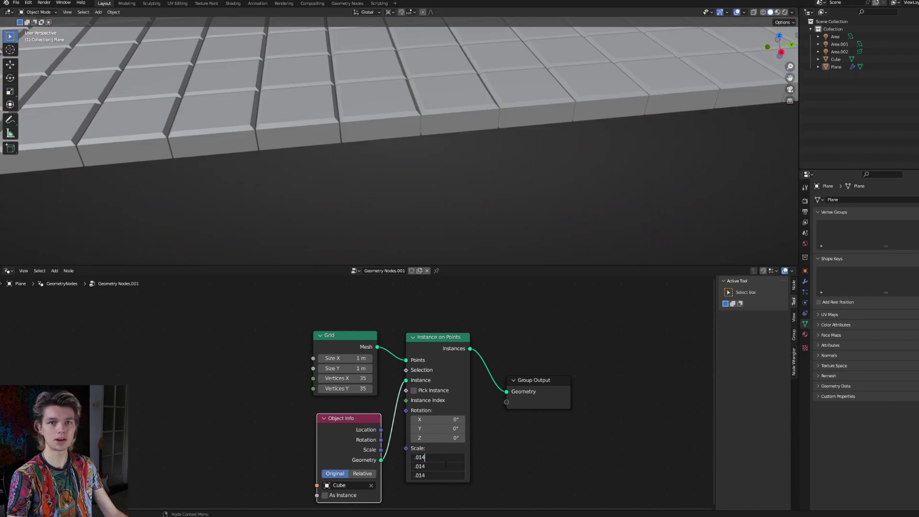
{"action": "key", "text": "BackSpace"}
{"action": "type", "text": "5"}
{"action": "key", "text": "Return"}
{"action": "scroll", "coordinate": [404, 241], "scroll_direction": "down", "scroll_amount": 12}
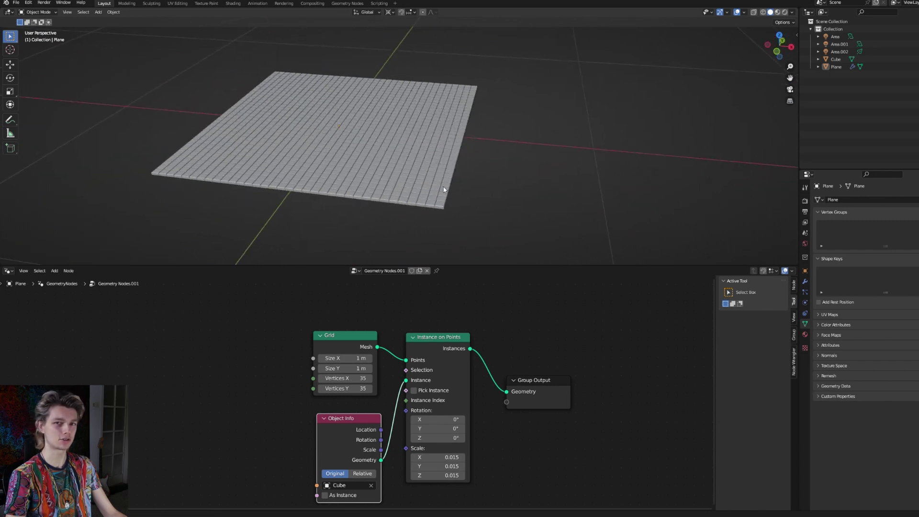
{"action": "middle_click_drag", "start_coordinate": [443, 189], "coordinate": [412, 185]}
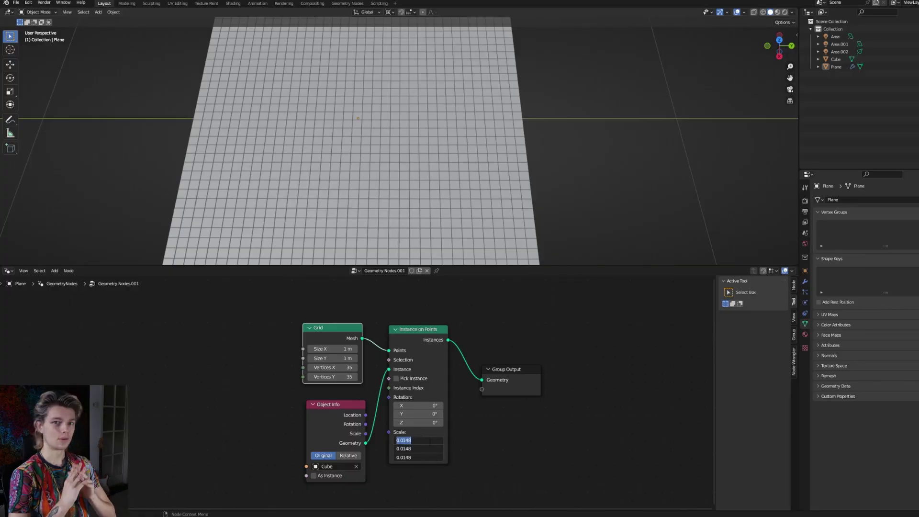
Set the instance Scale to 0.008 on all axes and add a Mesh to Points node between Grid and Instance on Points.
{"action": "type", "text": "8"}
{"action": "key", "text": "Return"}
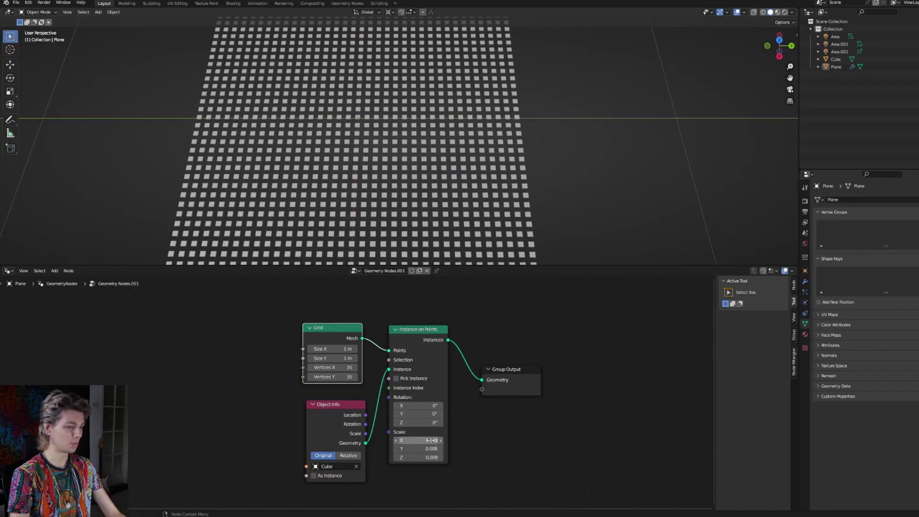
{"action": "left_click_drag", "start_coordinate": [323, 328], "coordinate": [247, 330]}
{"action": "key", "text": "shift+a"}
{"action": "left_click", "coordinate": [248, 332]}
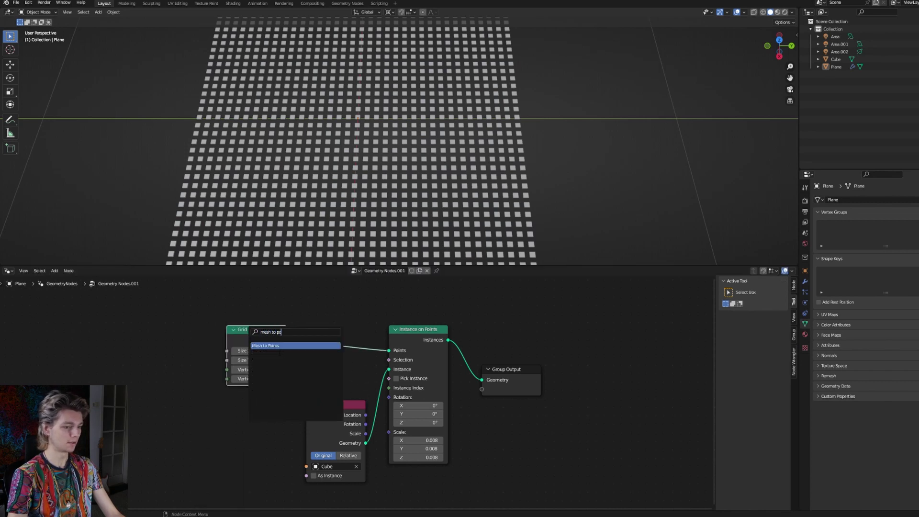
{"action": "type", "text": "mesh to po"}
{"action": "key", "text": "Return"}
Set the Mesh to Points mode to Edges and move Instance on Points close beside it.
{"action": "left_click", "coordinate": [338, 352]}
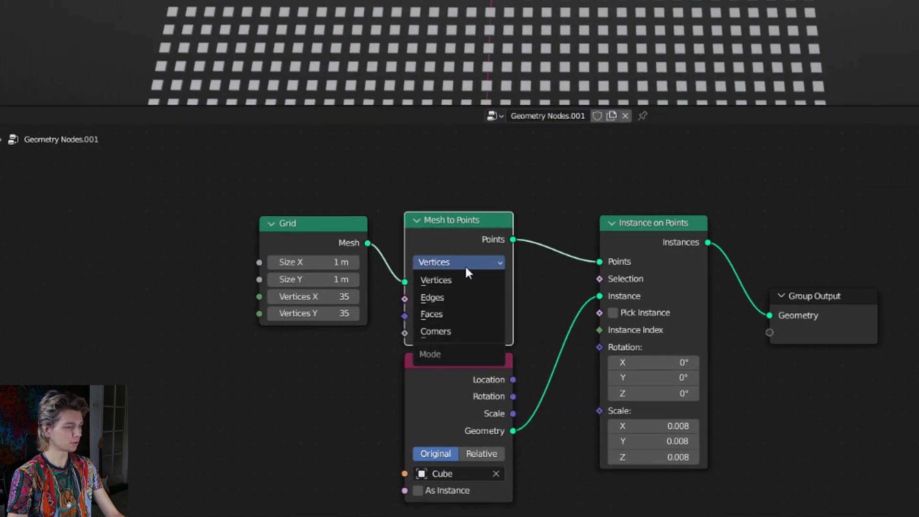
{"action": "left_click", "coordinate": [461, 297]}
{"action": "left_click_drag", "start_coordinate": [625, 226], "coordinate": [561, 231]}
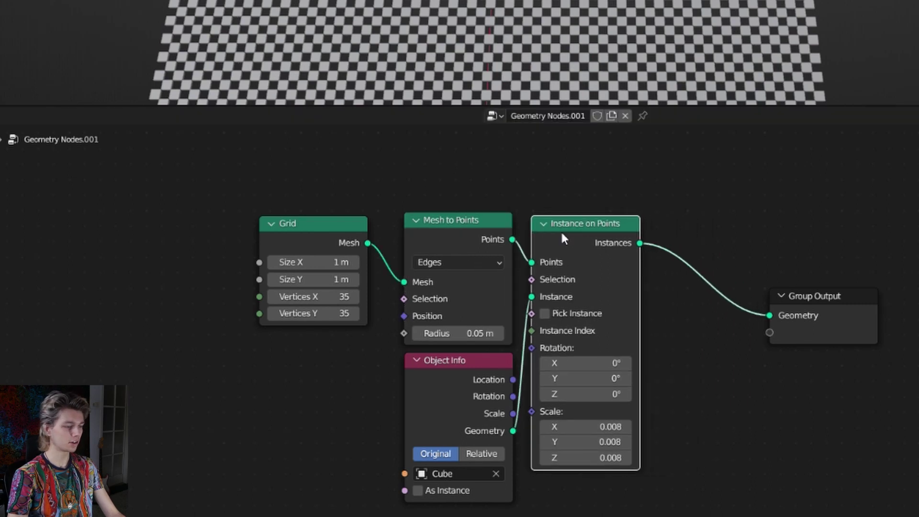
Set the Grid node's Size X to 0.5 m.
{"action": "left_click", "coordinate": [334, 263]}
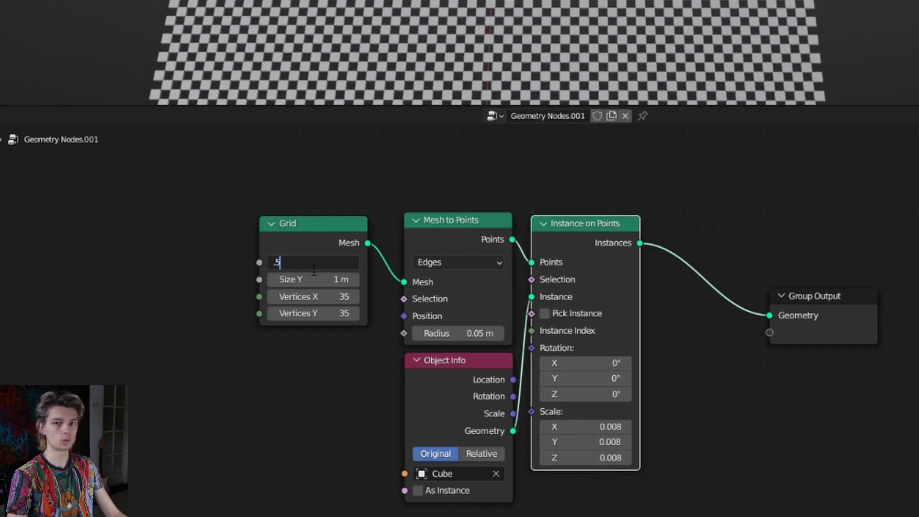
{"action": "type", "text": ".5"}
{"action": "key", "text": "Return"}
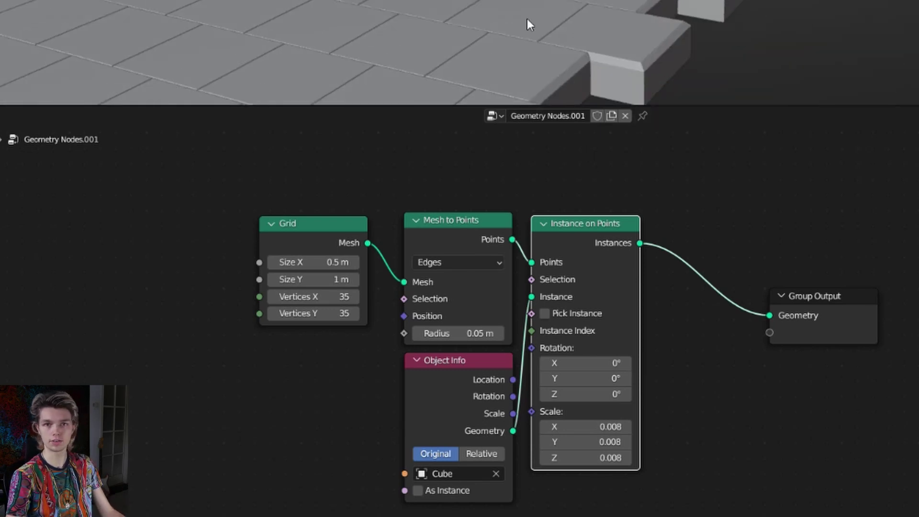
Set the Instance on Points Scale to 0.0075 on all axes and inspect the gaps between the tiles.
{"action": "double_click", "coordinate": [582, 427]}
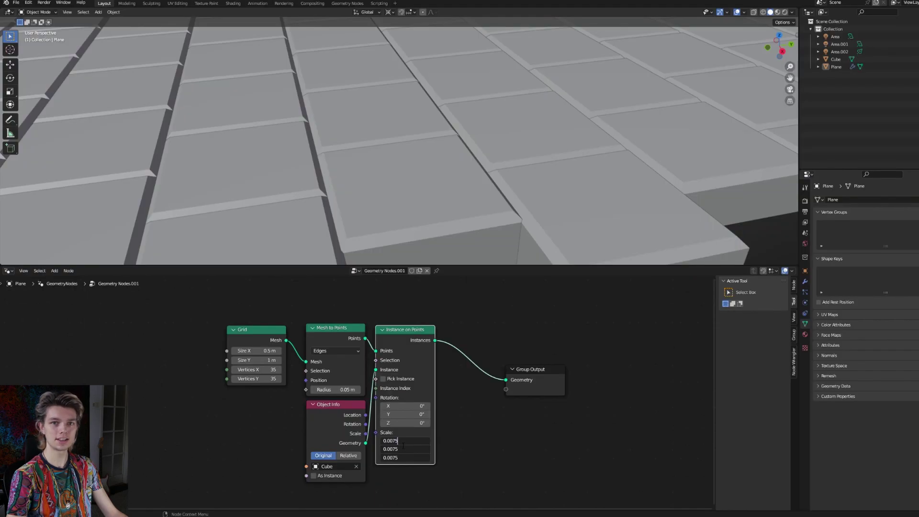
{"action": "key", "text": "Return"}
{"action": "scroll", "coordinate": [425, 234], "scroll_direction": "down", "scroll_amount": 8}
{"action": "middle_click_drag", "start_coordinate": [428, 237], "coordinate": [470, 195]}
{"action": "scroll", "coordinate": [473, 252], "scroll_direction": "down", "scroll_amount": 4}
{"action": "scroll", "coordinate": [432, 203], "scroll_direction": "up", "scroll_amount": 3}
{"action": "scroll", "coordinate": [470, 195], "scroll_direction": "down", "scroll_amount": 6}
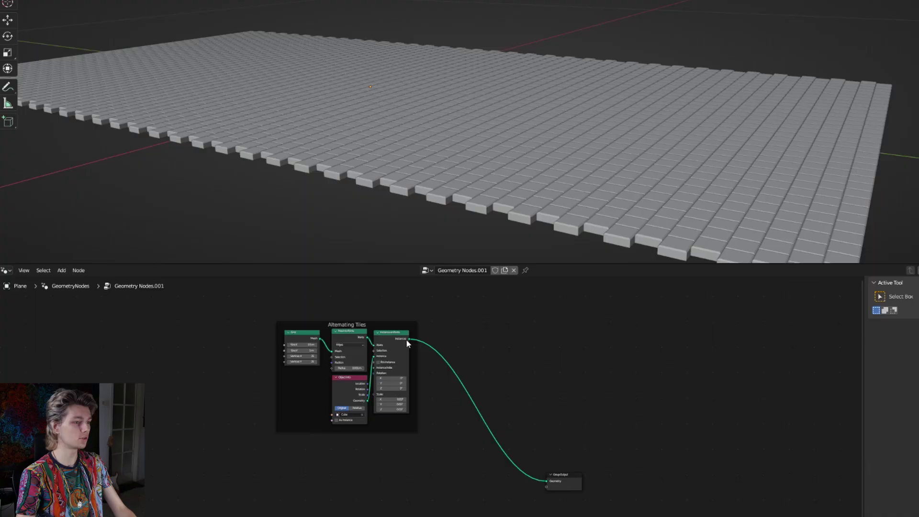
Swap the Grid proportions in the Alternating Tiles frame by setting Size Y to 0.5 m and Size X to 1 m.
{"action": "middle_click_drag", "start_coordinate": [335, 153], "coordinate": [315, 143]}
{"action": "middle_click_drag", "start_coordinate": [472, 347], "coordinate": [557, 353]}
{"action": "scroll", "coordinate": [531, 426], "scroll_direction": "up", "scroll_amount": 4}
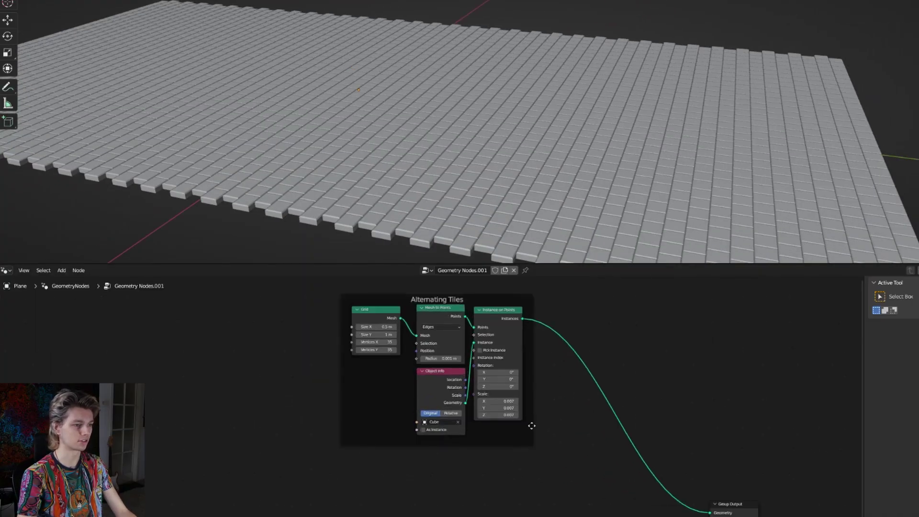
{"action": "middle_click_drag", "start_coordinate": [531, 426], "coordinate": [426, 358]}
{"action": "scroll", "coordinate": [490, 410], "scroll_direction": "up", "scroll_amount": 1}
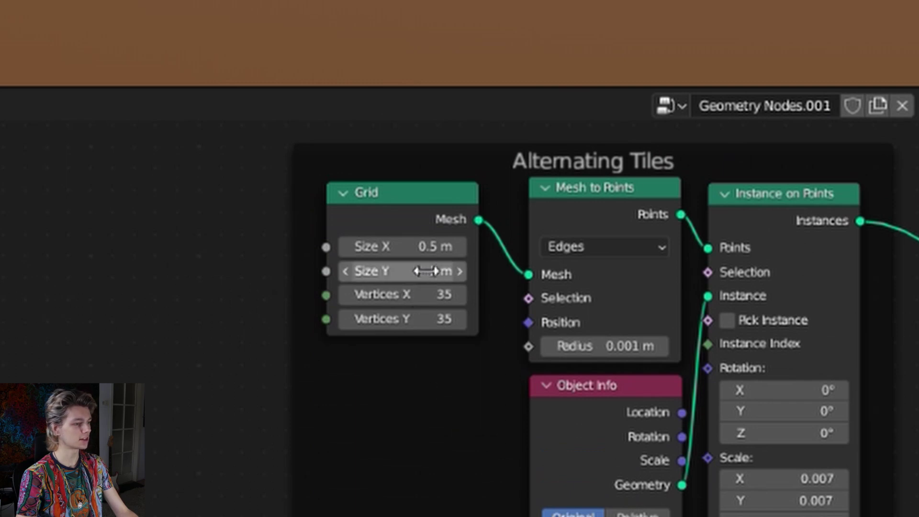
{"action": "left_click", "coordinate": [425, 271]}
{"action": "key", "text": "Return"}
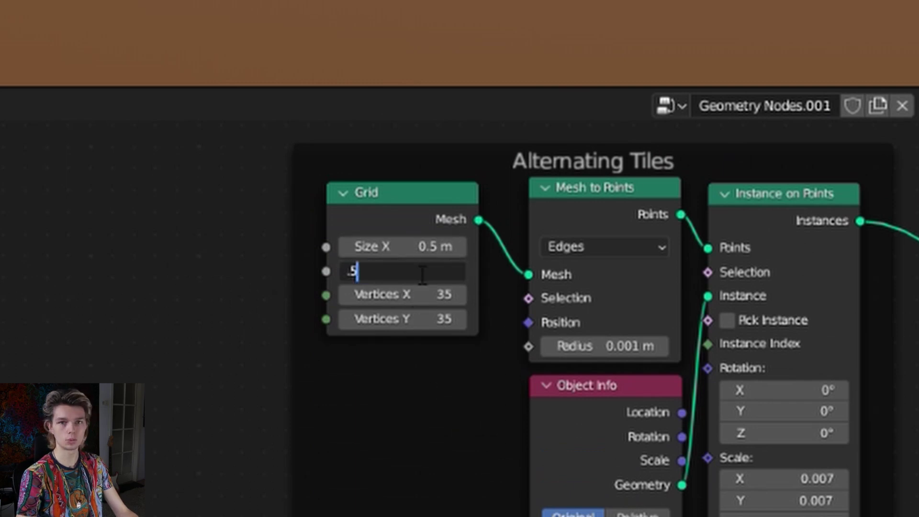
{"action": "type", "text": ".5"}
{"action": "key", "text": "Return"}
{"action": "key", "text": "BackSpace"}
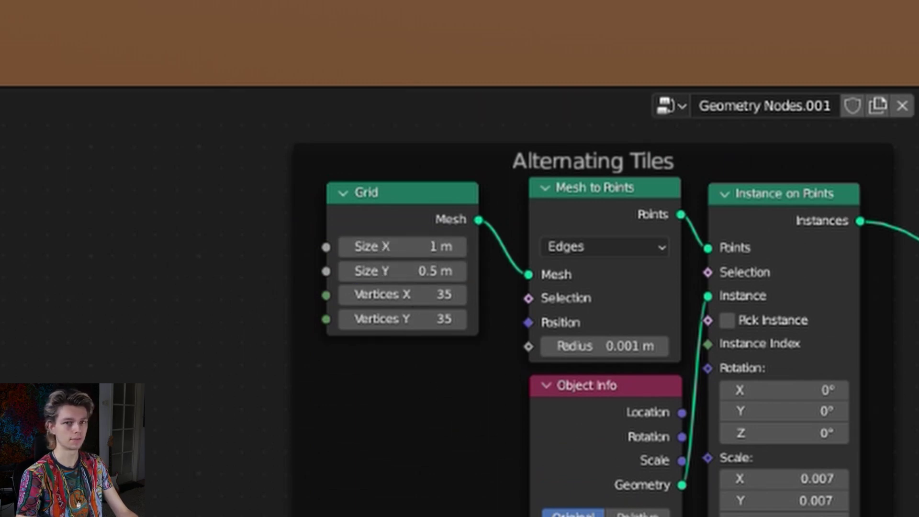
Add a Set Position node between Instance on Points and Group Output.
{"action": "key", "text": "shift+a"}
{"action": "type", "text": "set po"}
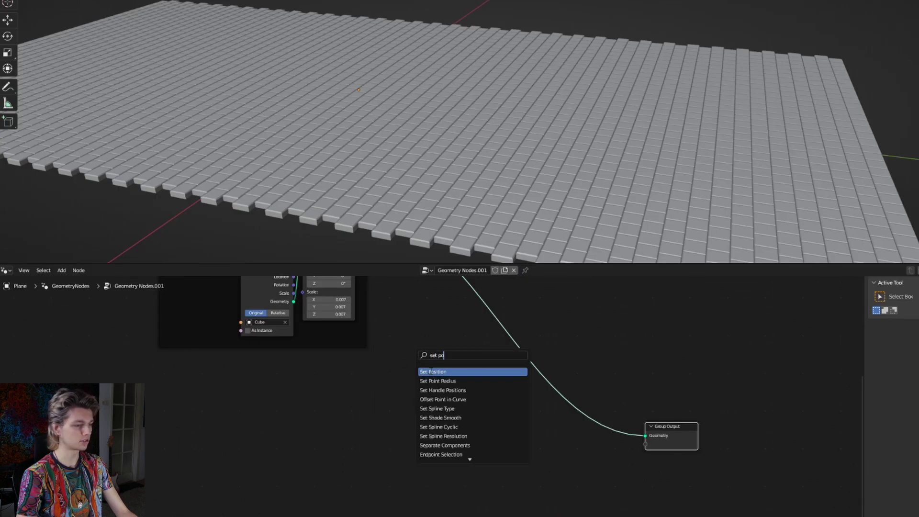
{"action": "left_click", "coordinate": [431, 371]}
{"action": "left_click", "coordinate": [525, 376]}
Add Position and Separate XYZ nodes below the tiles frame and link Position to the Separate XYZ Vector.
{"action": "key", "text": "shift+a"}
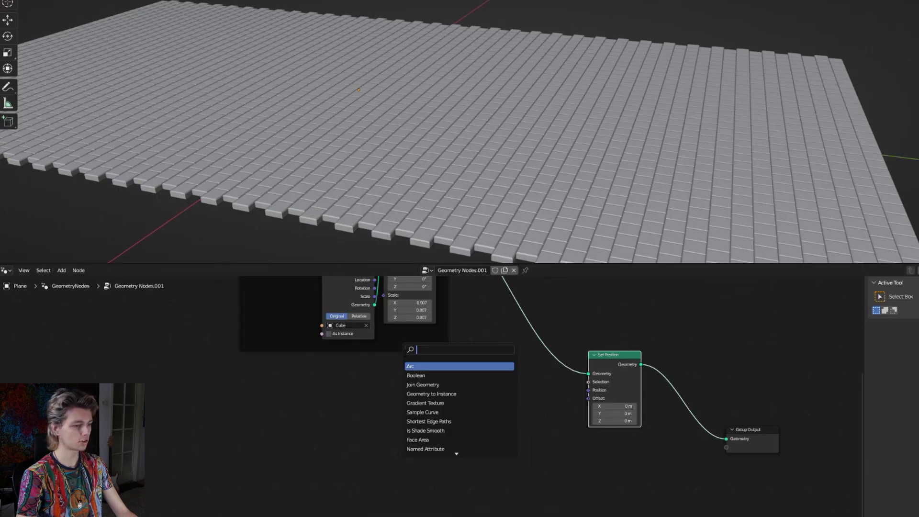
{"action": "type", "text": "posi"}
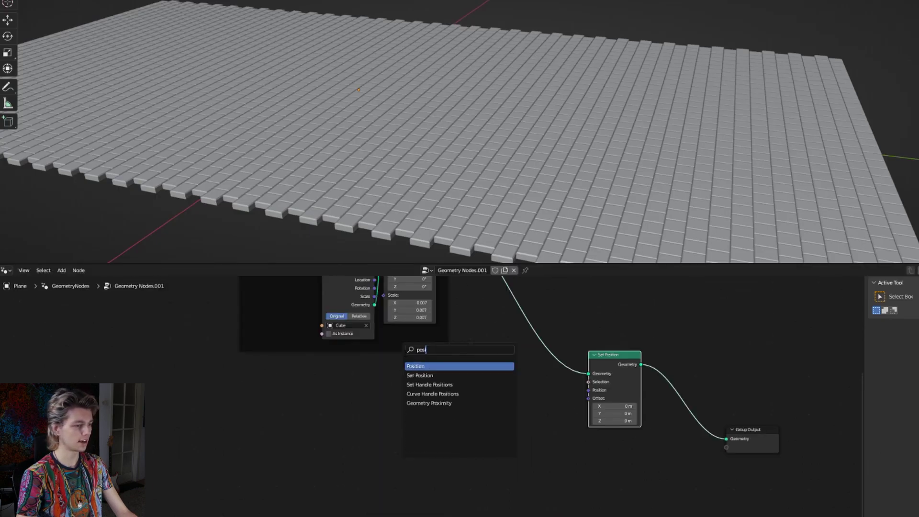
{"action": "left_click", "coordinate": [432, 367]}
{"action": "left_click", "coordinate": [339, 388]}
{"action": "key", "text": "shift+a"}
{"action": "type", "text": "sepe"}
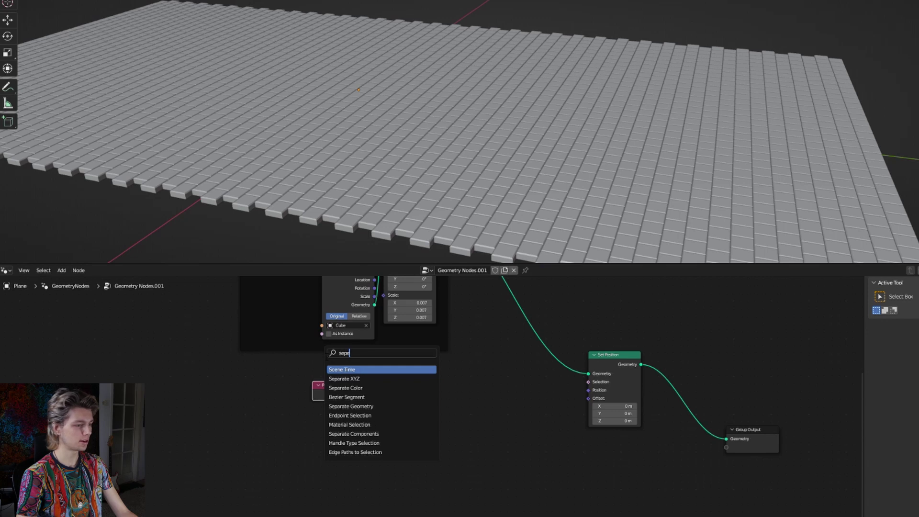
{"action": "left_click", "coordinate": [355, 379]}
{"action": "left_click", "coordinate": [378, 382]}
{"action": "left_click", "coordinate": [341, 390]}
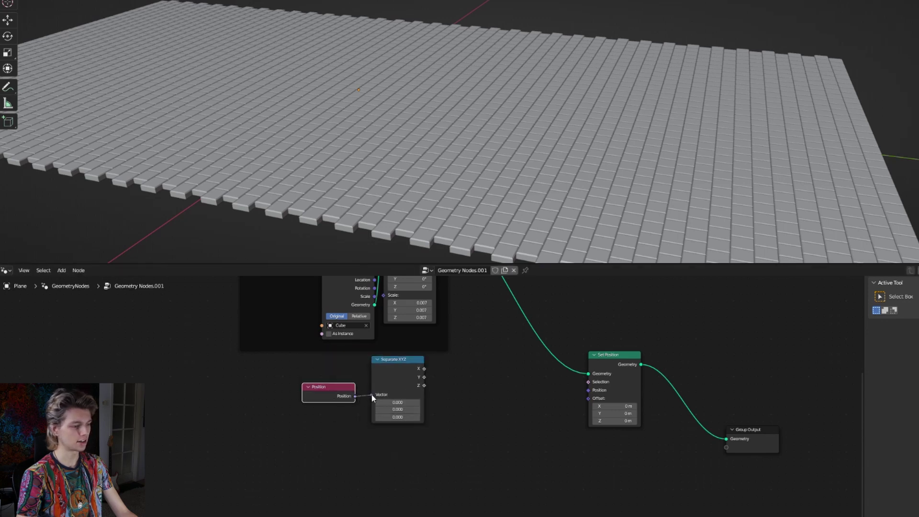
{"action": "left_click_drag", "start_coordinate": [331, 397], "coordinate": [331, 397]}
{"action": "left_click_drag", "start_coordinate": [387, 383], "coordinate": [320, 443]}
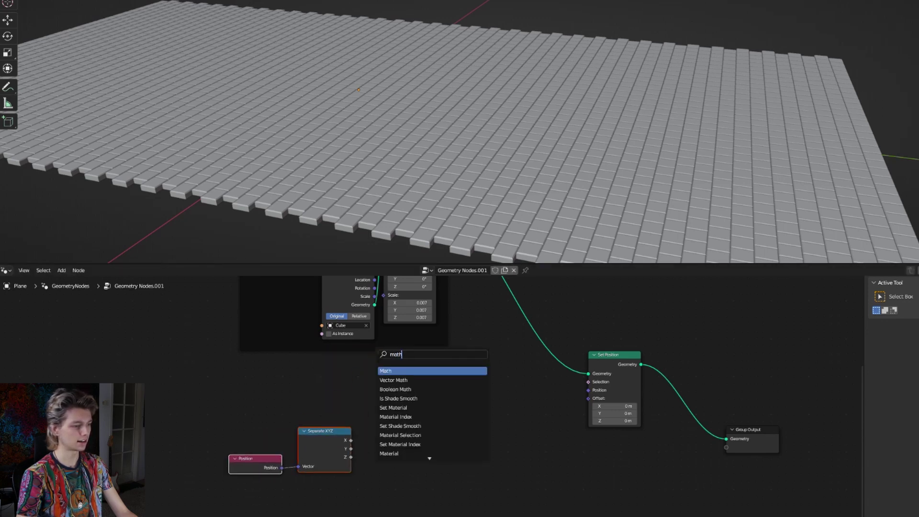
Add a Math node set to Add with 0.500, fed by Separate XYZ's X, and place a Float Curve node beside it.
{"action": "left_click", "coordinate": [393, 372]}
{"action": "left_click", "coordinate": [383, 435]}
{"action": "key", "text": "shift+a"}
{"action": "type", "text": "float c"}
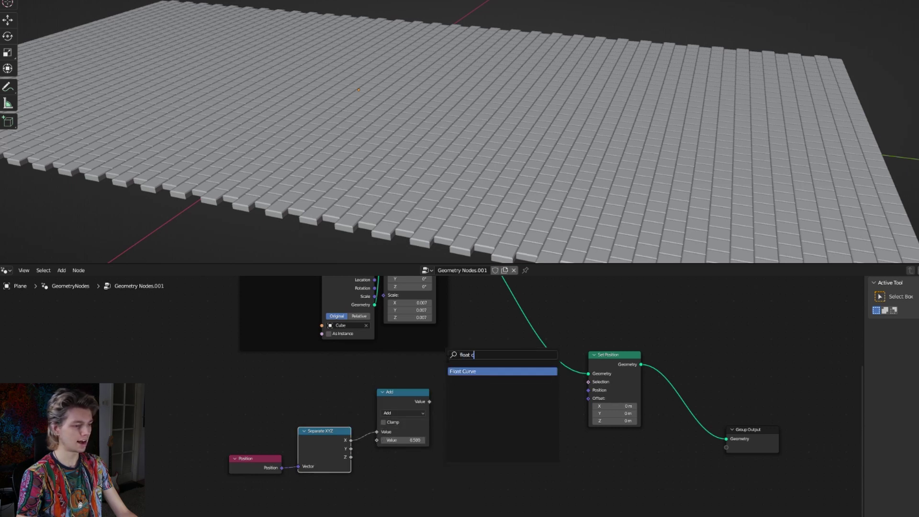
{"action": "left_click", "coordinate": [461, 372]}
{"action": "left_click", "coordinate": [457, 410]}
{"action": "left_click_drag", "start_coordinate": [218, 407], "coordinate": [466, 468]}
{"action": "left_click_drag", "start_coordinate": [472, 395], "coordinate": [321, 398]}
Duplicate the Add node, place the copy after the Float Curve and switch its operation to Multiply.
{"action": "left_click", "coordinate": [237, 405]}
{"action": "key", "text": "shift+d"}
{"action": "left_click", "coordinate": [411, 413]}
{"action": "left_click", "coordinate": [412, 414]}
{"action": "left_click", "coordinate": [416, 448]}
Link the Add output to the Float Curve's Value and the Float Curve output to the Multiply node's first Value.
{"action": "left_click", "coordinate": [300, 405]}
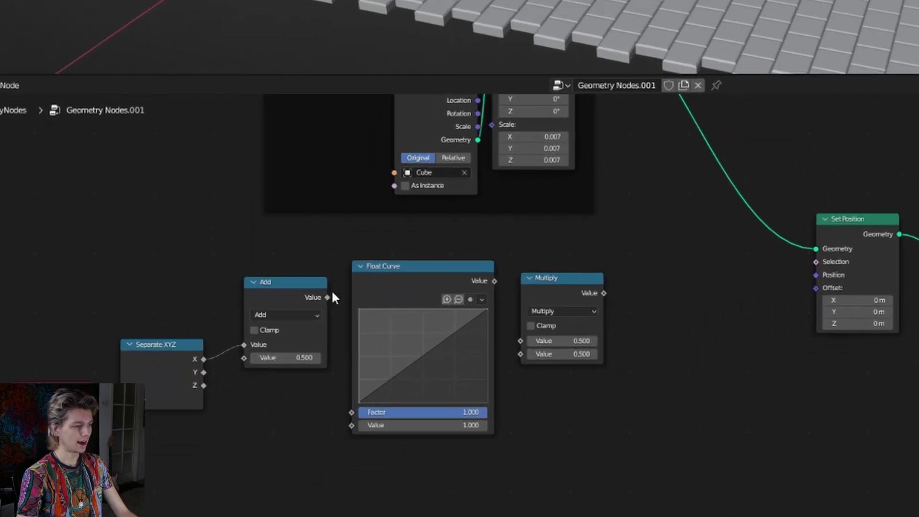
{"action": "left_click_drag", "start_coordinate": [326, 458], "coordinate": [351, 425]}
{"action": "left_click_drag", "start_coordinate": [494, 281], "coordinate": [498, 366]}
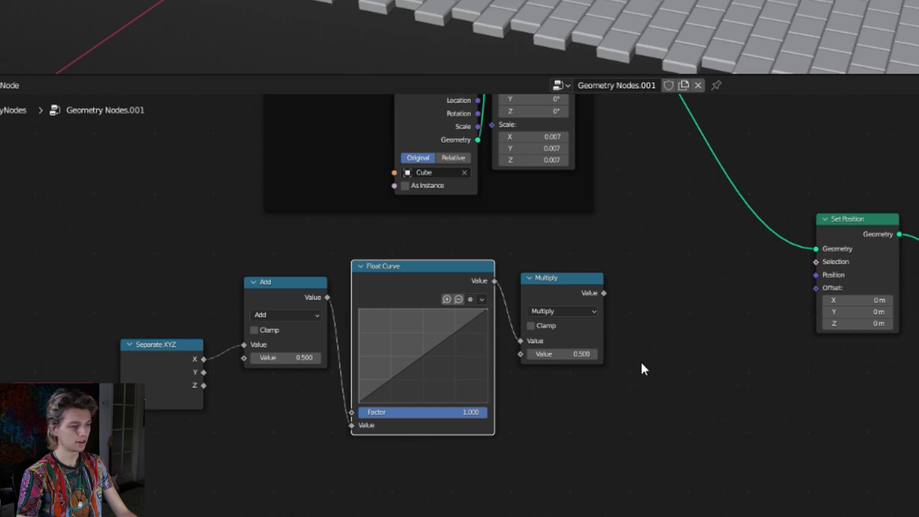
Add a Combine XYZ node, link Multiply to its Z and its Vector to Set Position's Offset.
{"action": "key", "text": "shift+a"}
{"action": "left_click", "coordinate": [441, 344]}
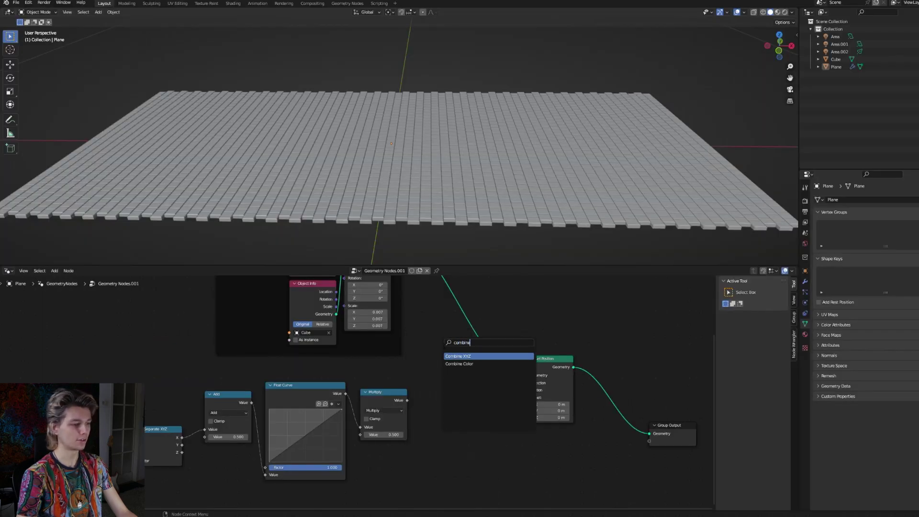
{"action": "left_click", "coordinate": [452, 356]}
{"action": "left_click_drag", "start_coordinate": [407, 400], "coordinate": [453, 425]}
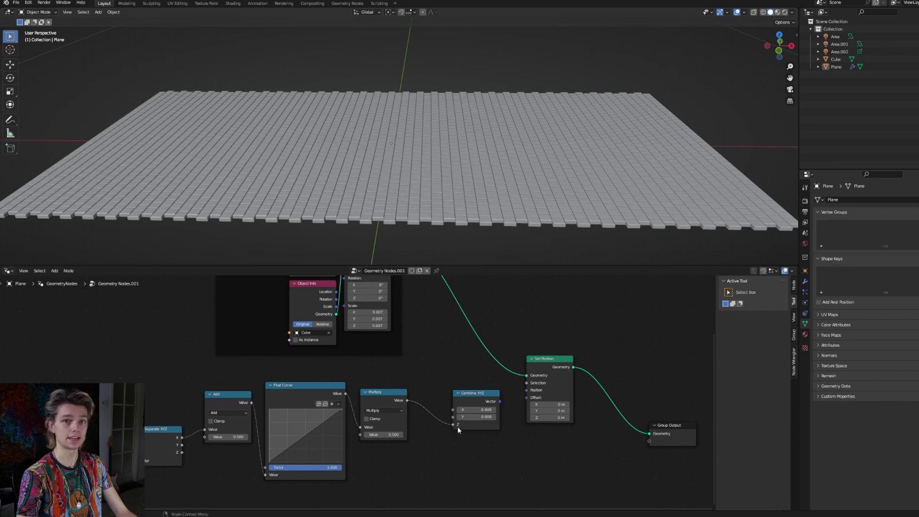
{"action": "left_click_drag", "start_coordinate": [500, 401], "coordinate": [527, 398]}
Bend the Float Curve into an S-shape and set the Multiply node after it to 0.170.
{"action": "middle_click_drag", "start_coordinate": [443, 169], "coordinate": [411, 163]}
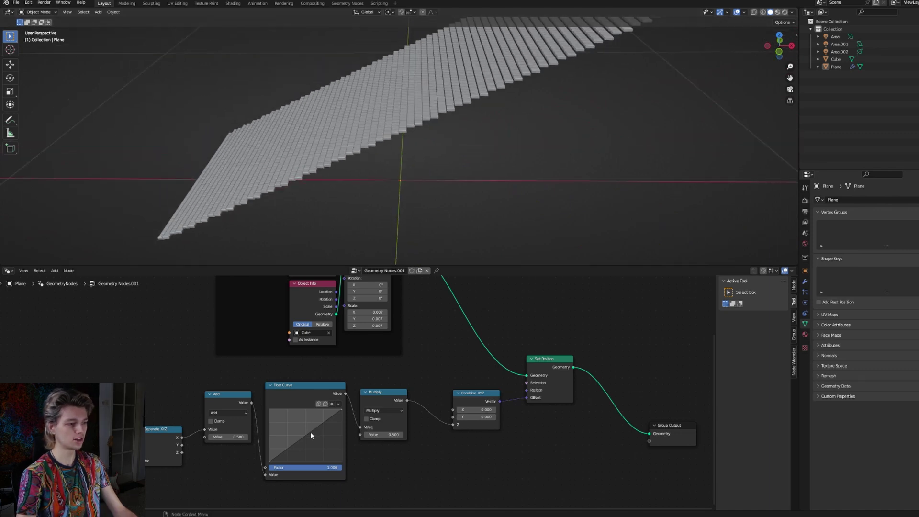
{"action": "left_click_drag", "start_coordinate": [332, 412], "coordinate": [330, 412]}
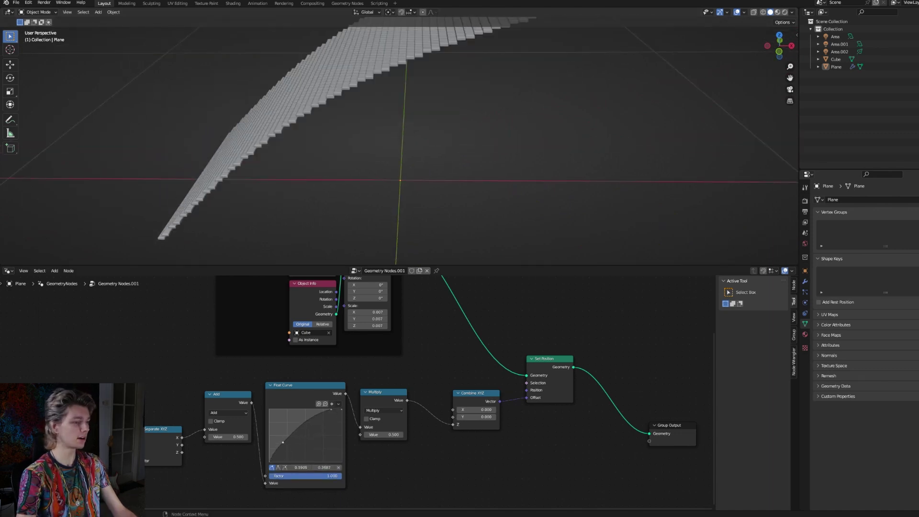
{"action": "left_click_drag", "start_coordinate": [393, 434], "coordinate": [383, 434]}
{"action": "mouse_move", "coordinate": [228, 437]}
{"action": "left_mouse_down"}
{"action": "mouse_move", "coordinate": [215, 437]}
{"action": "mouse_move", "coordinate": [242, 437]}
{"action": "mouse_move", "coordinate": [231, 436]}
{"action": "left_mouse_up"}
{"action": "key", "text": "ctrl+z"}
{"action": "key", "text": "ctrl+z"}
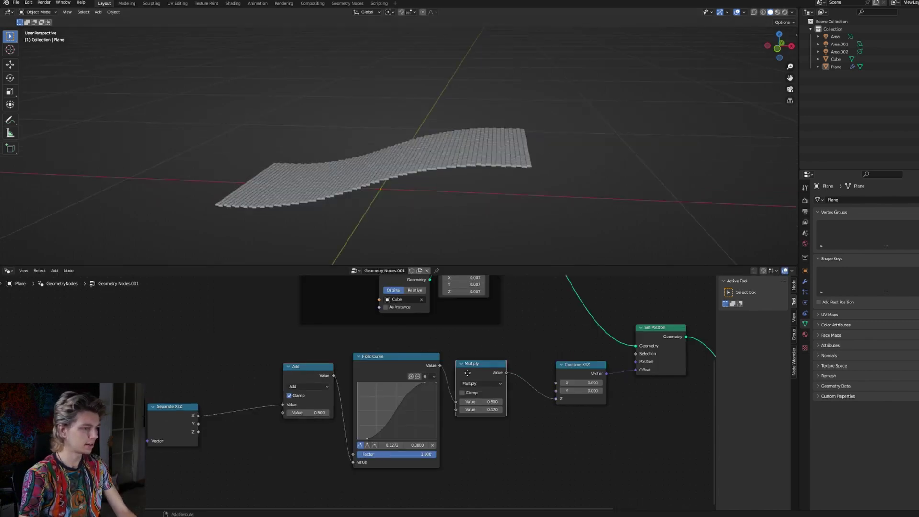
Insert a Multiply node set to 3.180 between Separate XYZ and Add, and set the Add value to 0.300.
{"action": "left_click", "coordinate": [230, 389]}
{"action": "left_click_drag", "start_coordinate": [252, 426], "coordinate": [288, 427]}
{"action": "middle_click_drag", "start_coordinate": [411, 219], "coordinate": [435, 201]}
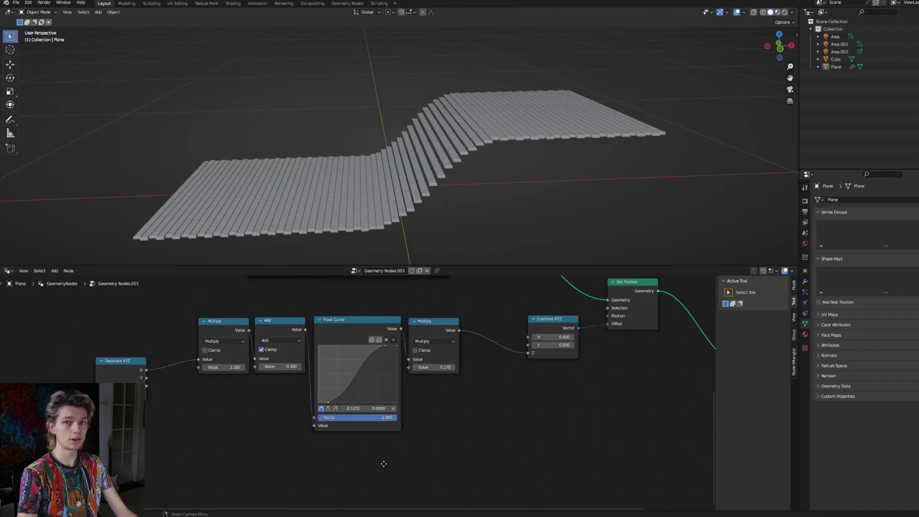
Add a Math node below the existing chain, set it to Absolute and feed it from Separate XYZ's Y.
{"action": "key", "text": "shift+a"}
{"action": "left_click", "coordinate": [335, 339]}
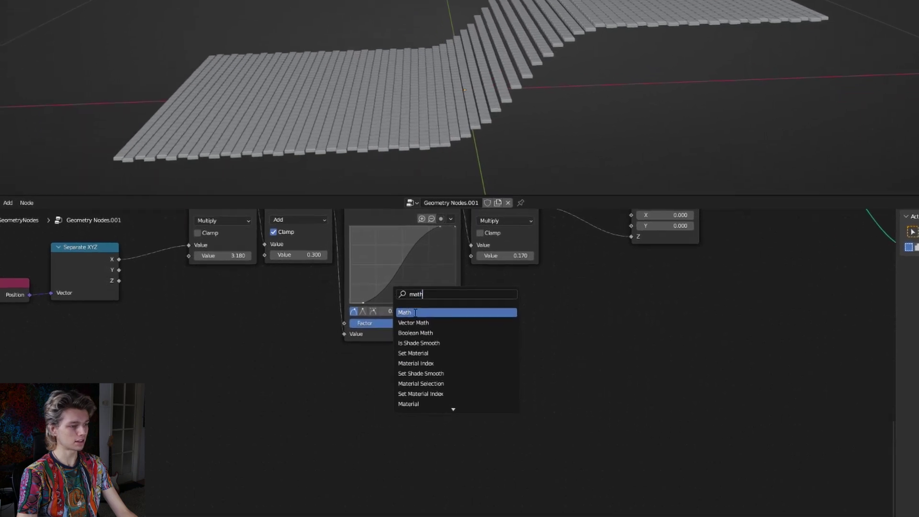
{"action": "key", "text": "Return"}
{"action": "left_click", "coordinate": [240, 403]}
{"action": "left_click", "coordinate": [245, 408]}
{"action": "left_click", "coordinate": [247, 408]}
{"action": "left_click", "coordinate": [279, 374]}
{"action": "left_click", "coordinate": [276, 347]}
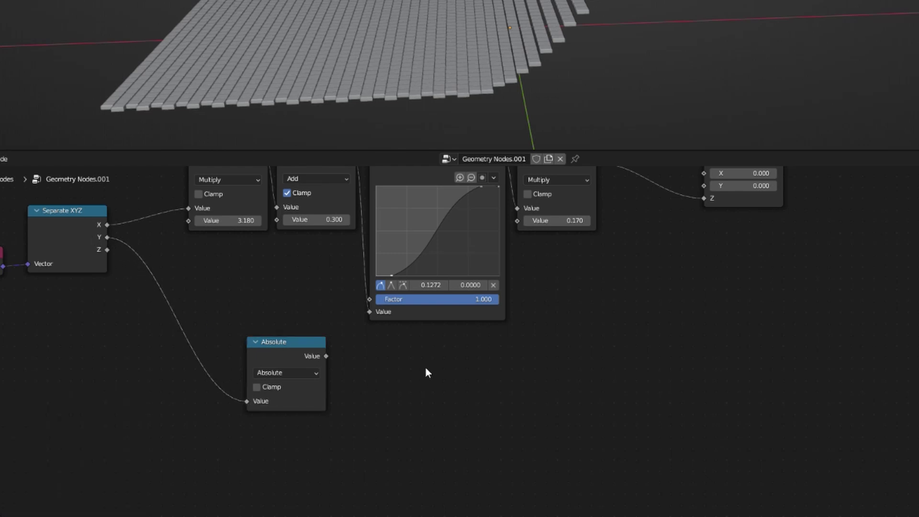
Duplicate the Absolute node, switch the copy to Less Than and link the Absolute output to its Value.
{"action": "key", "text": "shift+d"}
{"action": "left_click", "coordinate": [399, 373]}
{"action": "left_click", "coordinate": [399, 373]}
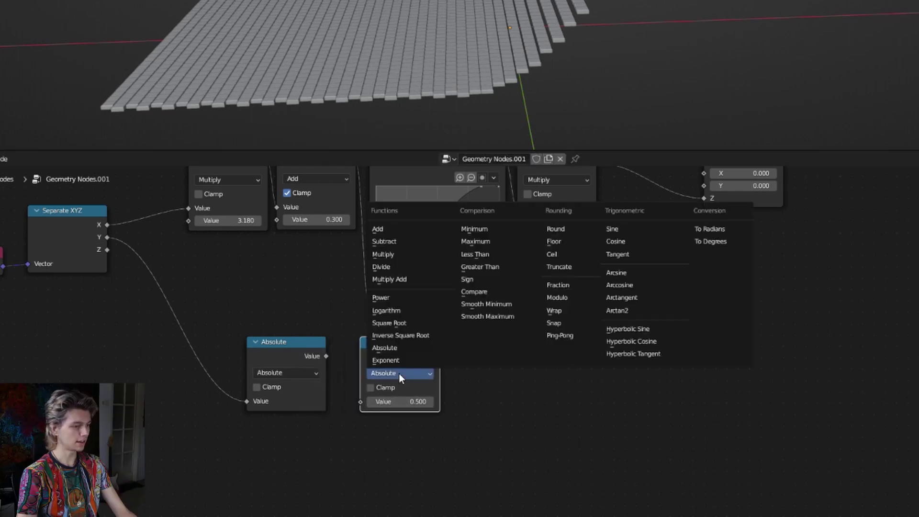
{"action": "left_click", "coordinate": [478, 254]}
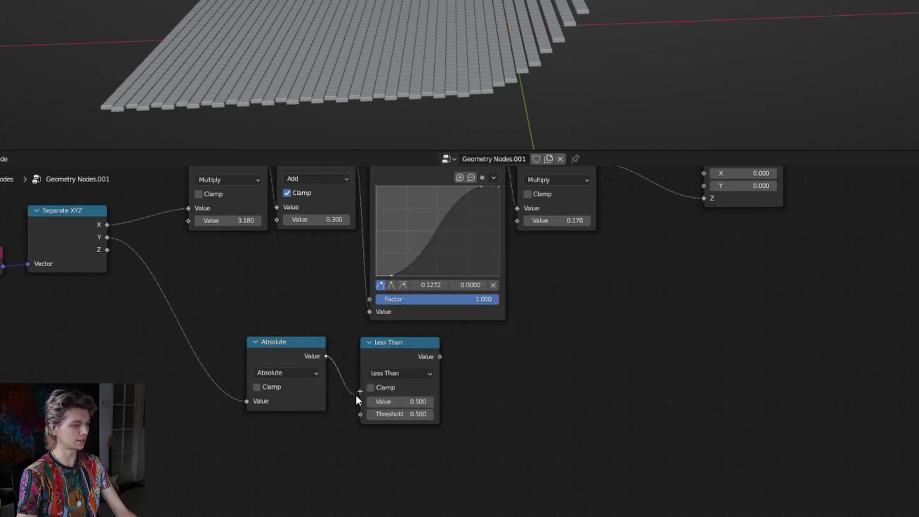
{"action": "left_click_drag", "start_coordinate": [355, 395], "coordinate": [362, 398]}
Duplicate the Less Than node, place the copy below Combine XYZ and switch its operation to Multiply.
{"action": "key", "text": "shift+d"}
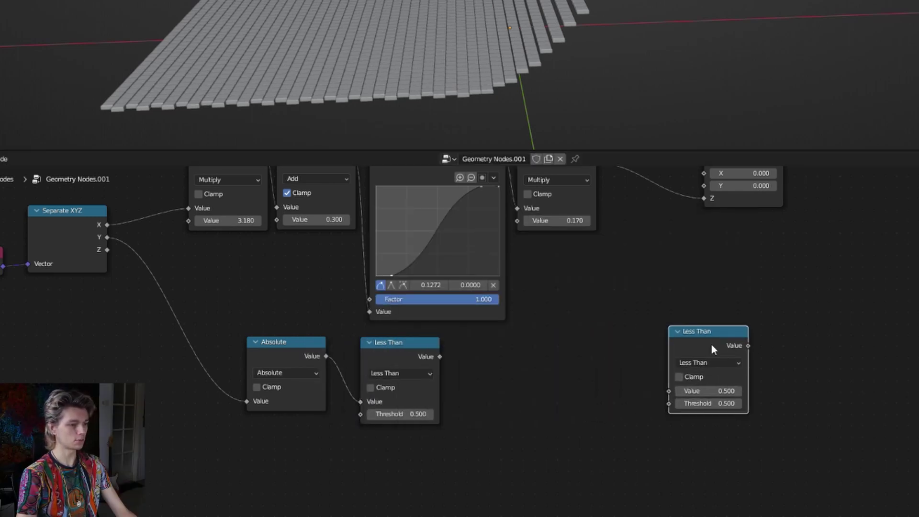
{"action": "left_click", "coordinate": [711, 344]}
{"action": "left_click", "coordinate": [708, 362]}
{"action": "left_click", "coordinate": [691, 419]}
{"action": "left_click_drag", "start_coordinate": [684, 332], "coordinate": [655, 334]}
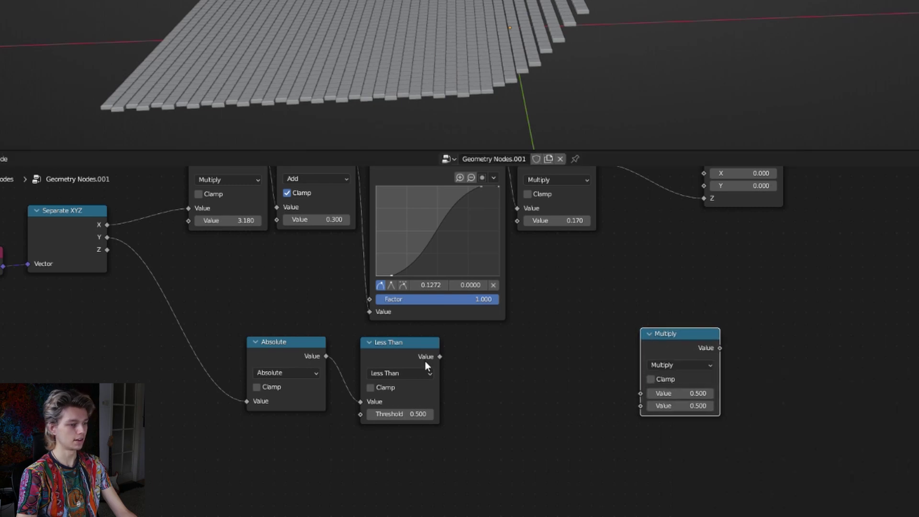
Link the 0.170 Multiply and Less Than outputs into the new Multiply node, and its output to Combine XYZ's Z.
{"action": "left_click_drag", "start_coordinate": [438, 357], "coordinate": [614, 396]}
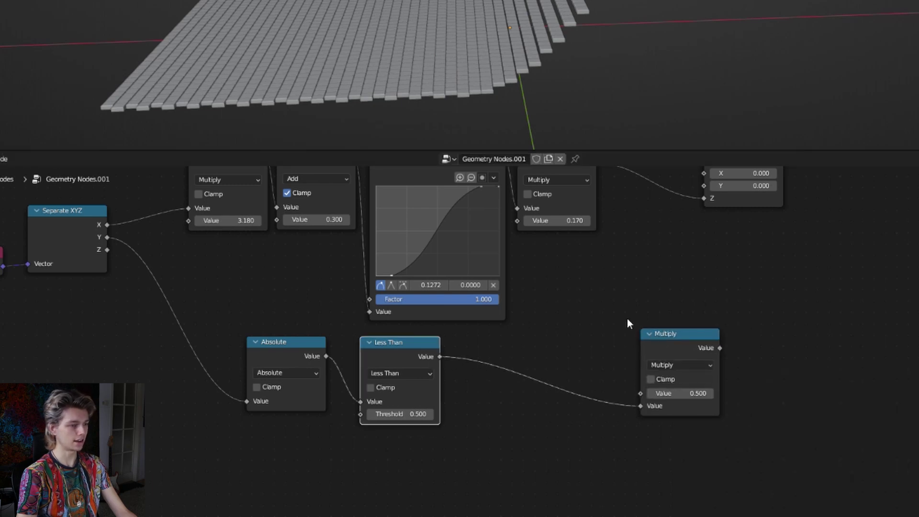
{"action": "middle_click_drag", "start_coordinate": [627, 318], "coordinate": [525, 361]}
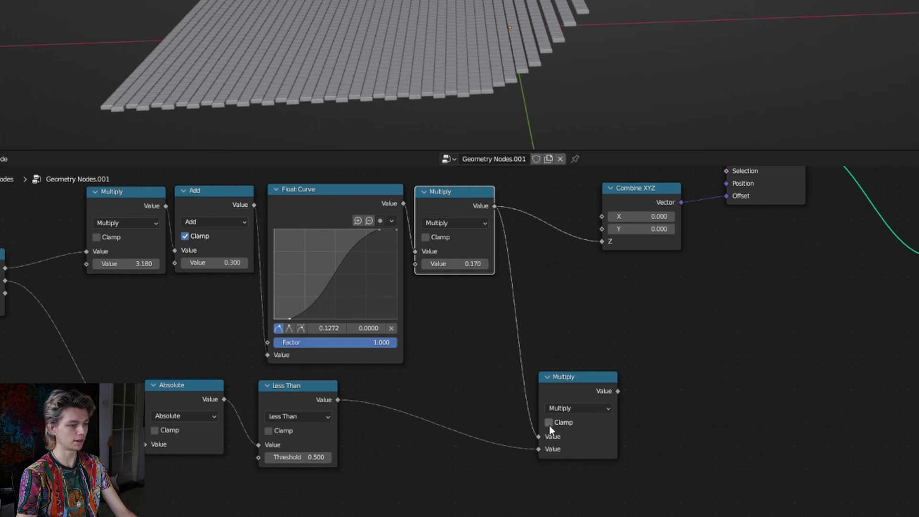
{"action": "left_click_drag", "start_coordinate": [618, 390], "coordinate": [602, 242]}
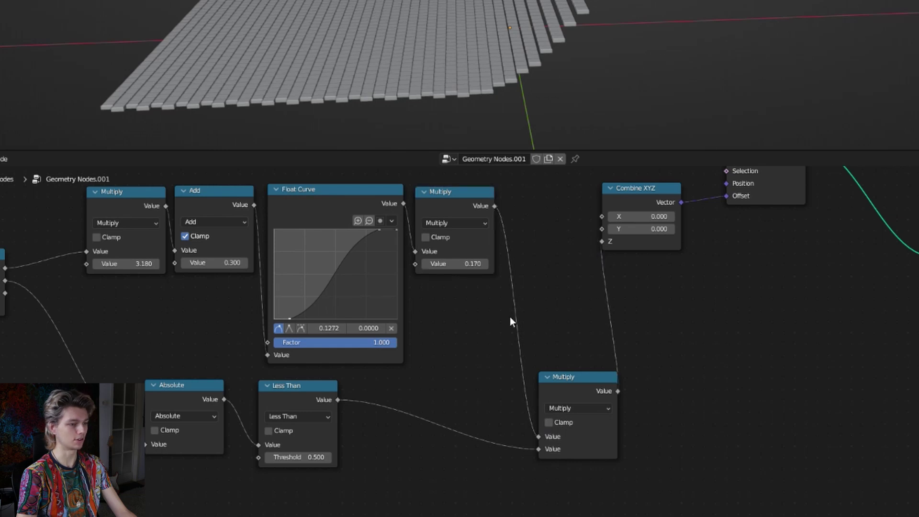
Lower the Less Than threshold to 0.090 and adjust the Add value to form a narrow raised strip.
{"action": "mouse_move", "coordinate": [298, 457]}
{"action": "left_mouse_down"}
{"action": "mouse_move", "coordinate": [261, 457]}
{"action": "mouse_move", "coordinate": [300, 457]}
{"action": "left_mouse_up"}
{"action": "right_click", "coordinate": [262, 457]}
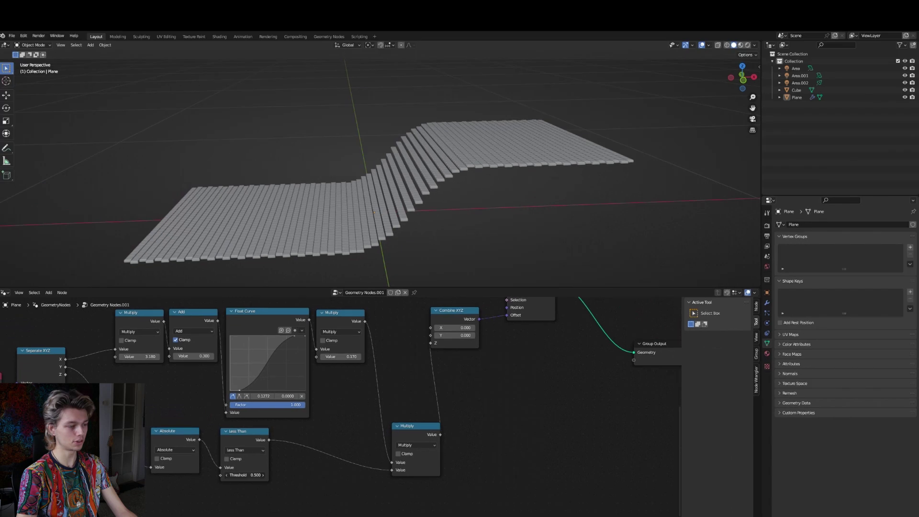
{"action": "left_click_drag", "start_coordinate": [244, 475], "coordinate": [225, 475]}
{"action": "middle_click_drag", "start_coordinate": [314, 284], "coordinate": [364, 258]}
{"action": "mouse_move", "coordinate": [198, 352]}
{"action": "left_mouse_down"}
{"action": "mouse_move", "coordinate": [240, 352]}
{"action": "mouse_move", "coordinate": [215, 353]}
{"action": "left_mouse_up"}
{"action": "middle_click_drag", "start_coordinate": [303, 435], "coordinate": [288, 410]}
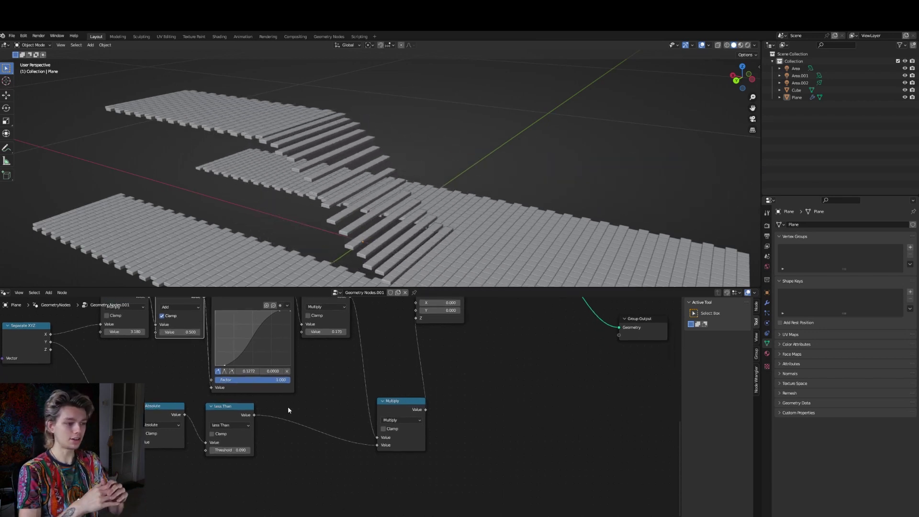
Fine-tune the Less Than threshold and the height value of the Multiply node after the Float Curve.
{"action": "mouse_move", "coordinate": [229, 450]}
{"action": "left_mouse_down"}
{"action": "mouse_move", "coordinate": [249, 450]}
{"action": "mouse_move", "coordinate": [218, 450]}
{"action": "mouse_move", "coordinate": [231, 451]}
{"action": "left_mouse_up"}
{"action": "middle_click_drag", "start_coordinate": [316, 371], "coordinate": [322, 389]}
{"action": "left_click_drag", "start_coordinate": [330, 351], "coordinate": [318, 351]}
{"action": "middle_click_drag", "start_coordinate": [371, 239], "coordinate": [364, 214]}
{"action": "scroll", "coordinate": [331, 234], "scroll_direction": "down", "scroll_amount": 4}
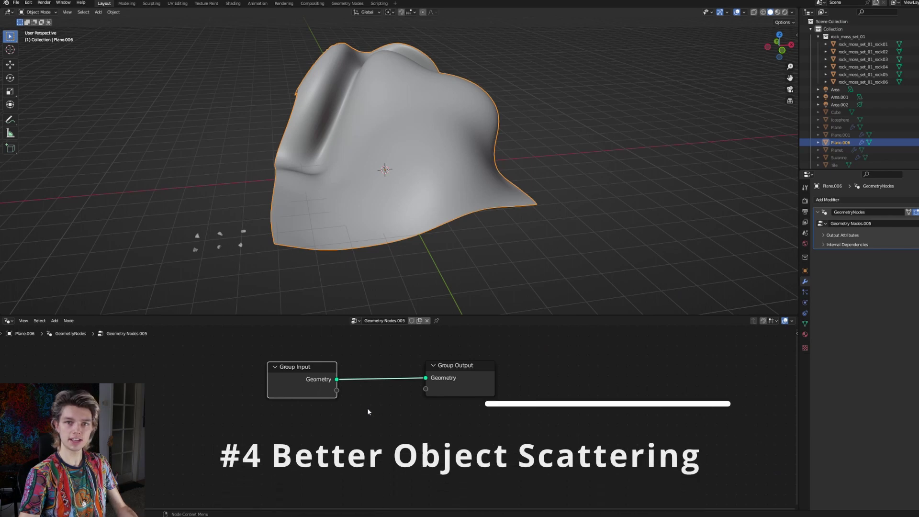
Insert a Distribute Points on Faces node between Group Input and Group Output of Plane.006's node tree.
{"action": "middle_click_drag", "start_coordinate": [367, 409], "coordinate": [384, 398]}
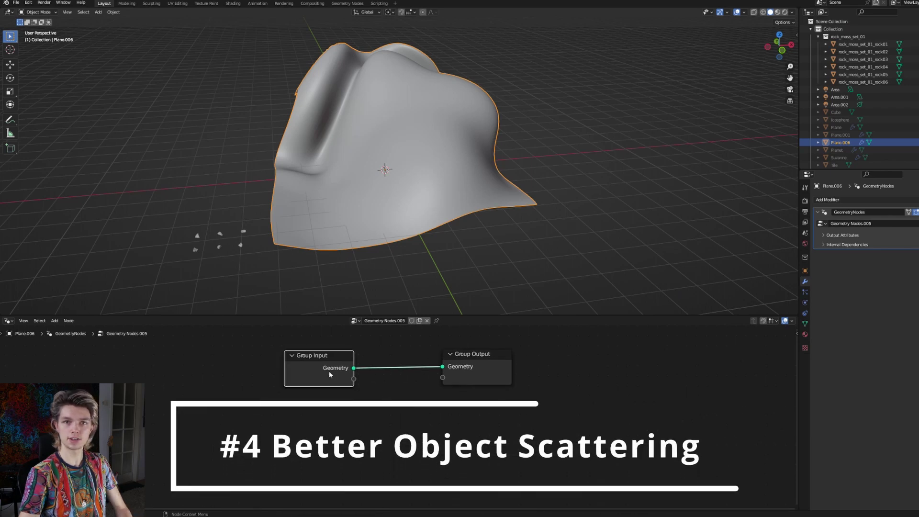
{"action": "left_click_drag", "start_coordinate": [329, 373], "coordinate": [214, 372]}
{"action": "left_click", "coordinate": [246, 339]}
{"action": "type", "text": "distru"}
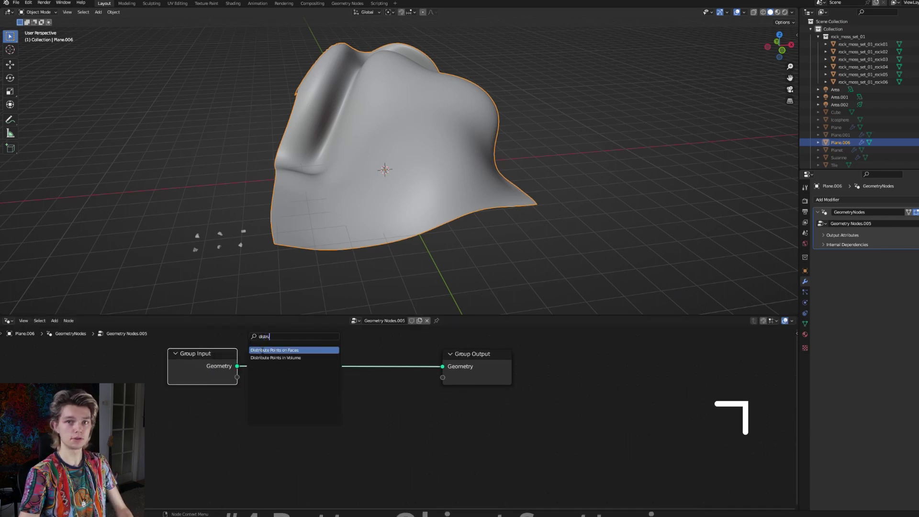
{"action": "left_click", "coordinate": [262, 350]}
{"action": "left_click", "coordinate": [273, 369]}
{"action": "left_click_drag", "start_coordinate": [306, 373], "coordinate": [295, 445]}
Insert a Join Geometry node before Group Output and link the Group Input geometry into it alongside the points.
{"action": "key", "text": "shift+a"}
{"action": "left_click", "coordinate": [282, 339]}
{"action": "type", "text": "join"}
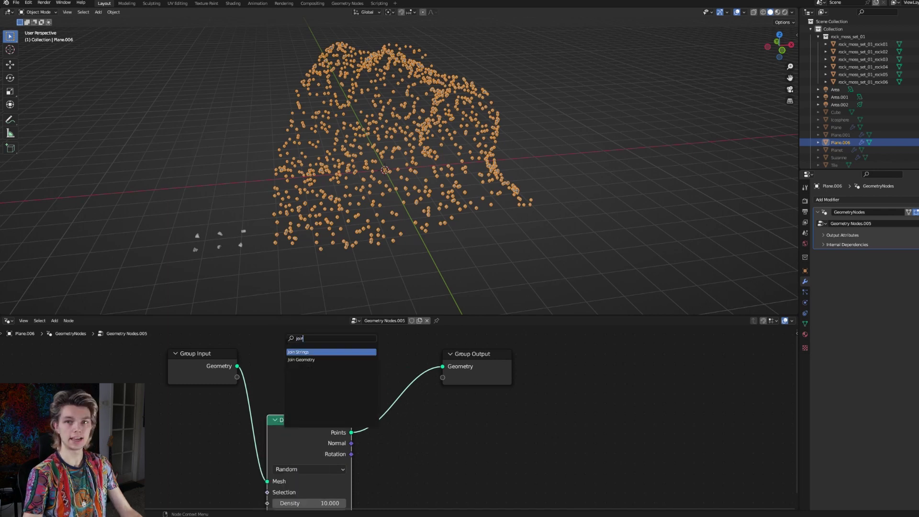
{"action": "left_click", "coordinate": [298, 359]}
{"action": "left_click", "coordinate": [407, 395]}
{"action": "left_click_drag", "start_coordinate": [237, 366], "coordinate": [293, 378]}
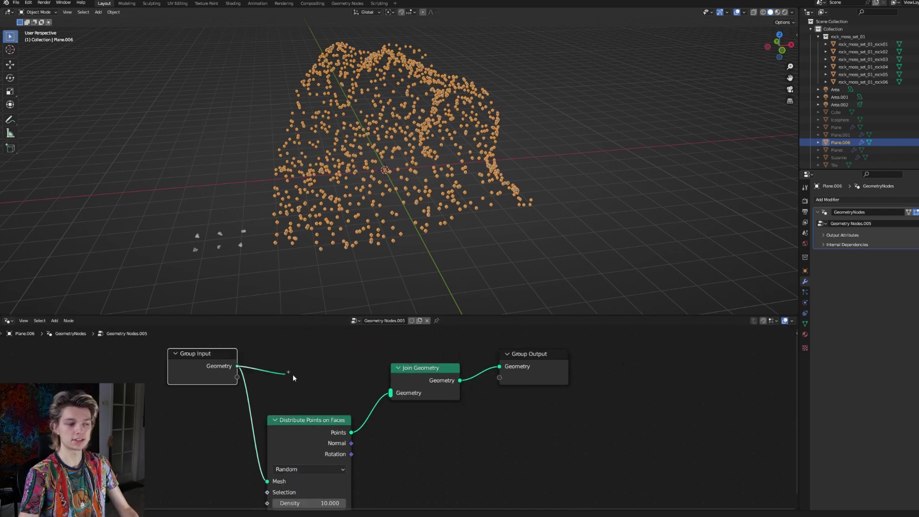
{"action": "left_click_drag", "start_coordinate": [390, 393], "coordinate": [390, 393]}
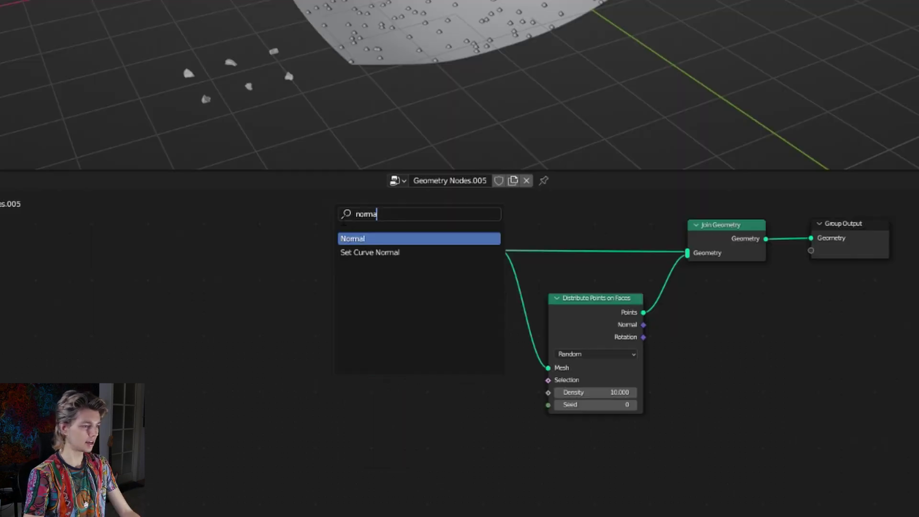
Add a Normal node and a Separate XYZ node fed by its Normal output.
{"action": "left_click", "coordinate": [360, 237]}
{"action": "left_click", "coordinate": [253, 356]}
{"action": "key", "text": "shift+a"}
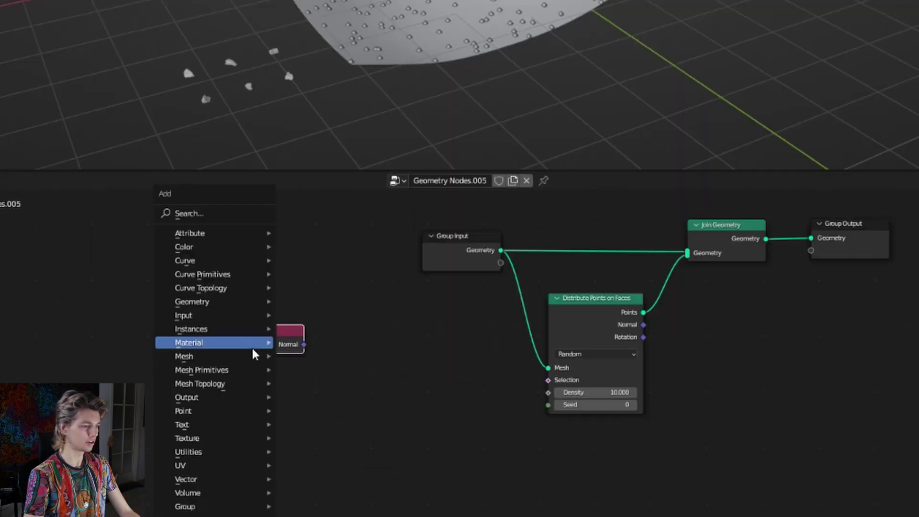
{"action": "left_click", "coordinate": [224, 208]}
{"action": "type", "text": "se"}
{"action": "left_click", "coordinate": [284, 292]}
Place a Map Range node after Separate XYZ and link Z to its Value.
{"action": "left_click", "coordinate": [372, 374]}
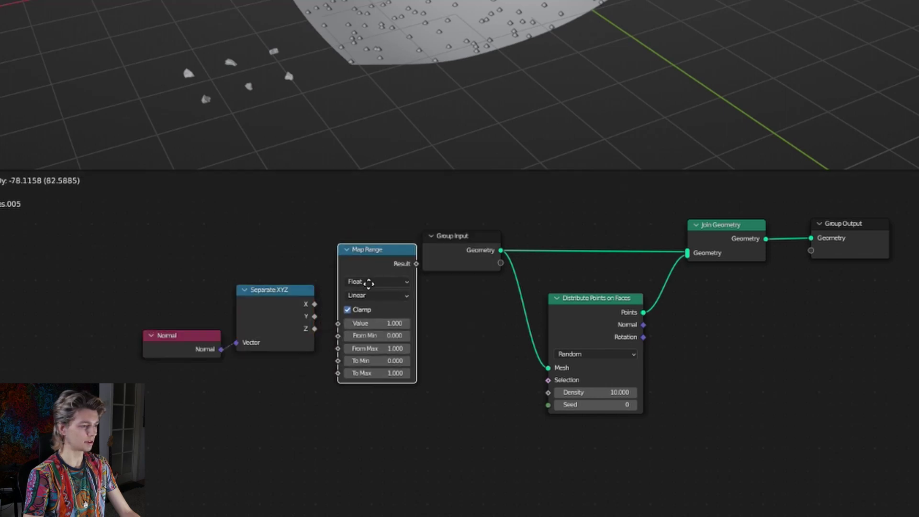
{"action": "left_click", "coordinate": [361, 298]}
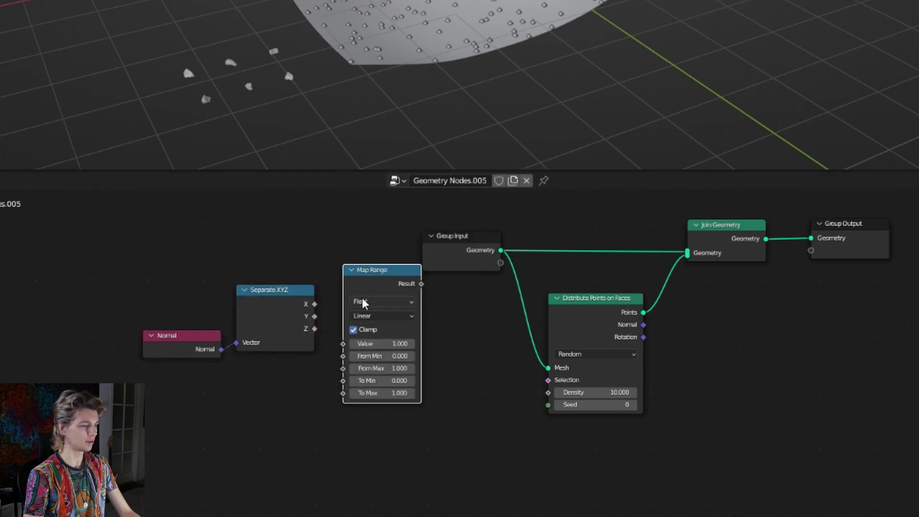
{"action": "left_click_drag", "start_coordinate": [314, 327], "coordinate": [334, 345]}
Add a Float Curve node, link Map Range's Result to its Value and its output to the Distribute Points Density.
{"action": "left_click_drag", "start_coordinate": [98, 285], "coordinate": [363, 352]}
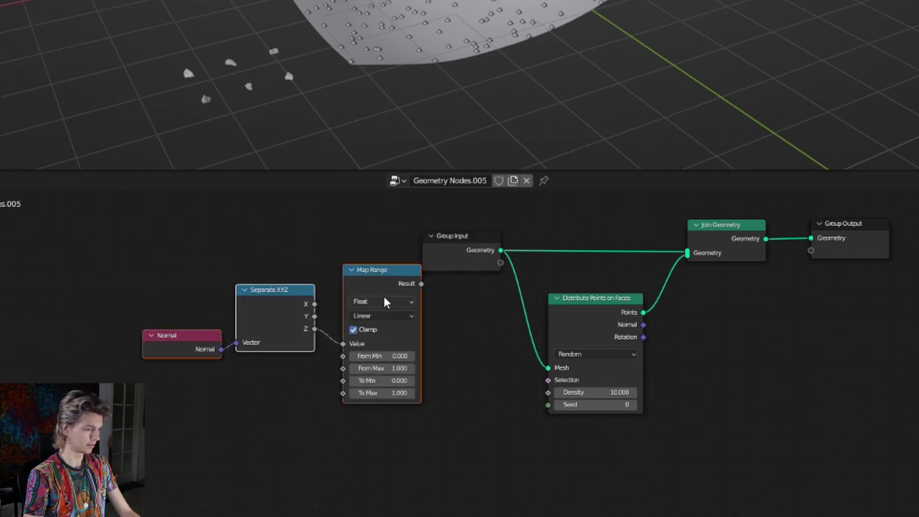
{"action": "left_click_drag", "start_coordinate": [383, 295], "coordinate": [231, 338]}
{"action": "key", "text": "shift+a"}
{"action": "left_click", "coordinate": [186, 215]}
{"action": "type", "text": "float"}
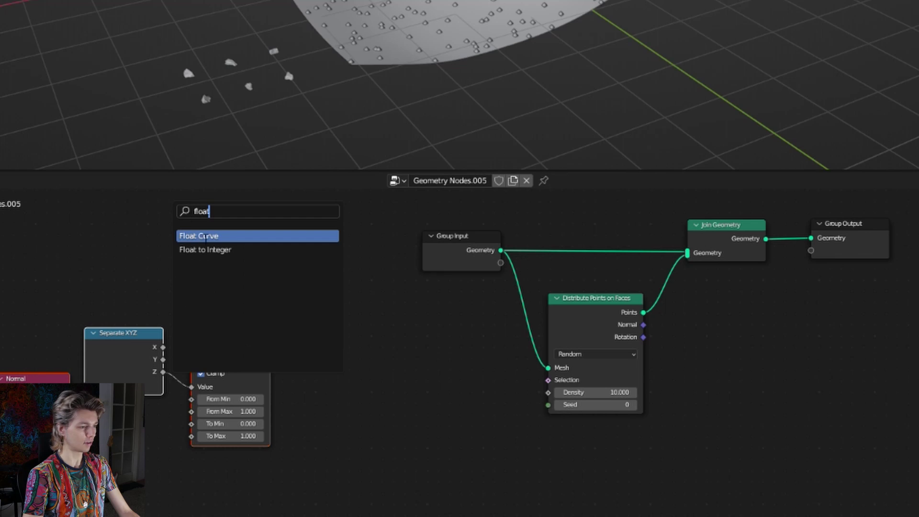
{"action": "left_click", "coordinate": [206, 236]}
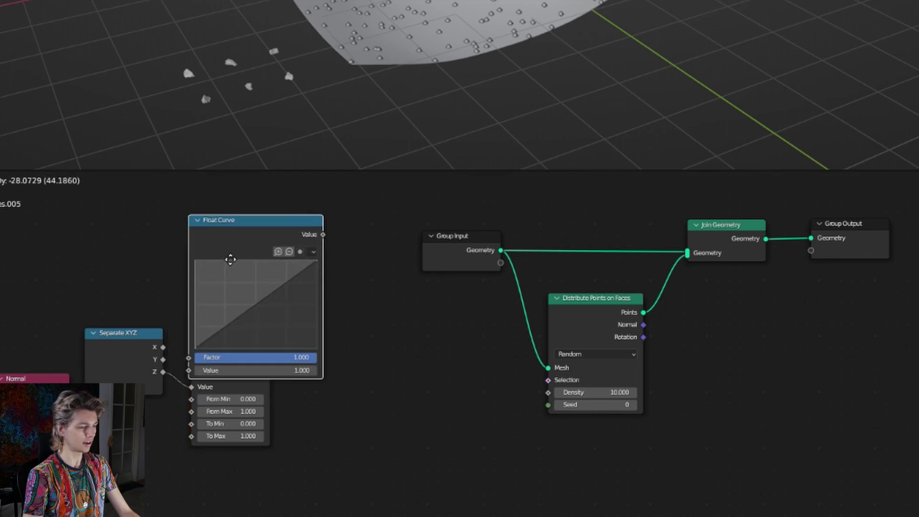
{"action": "left_click_drag", "start_coordinate": [269, 327], "coordinate": [332, 432]}
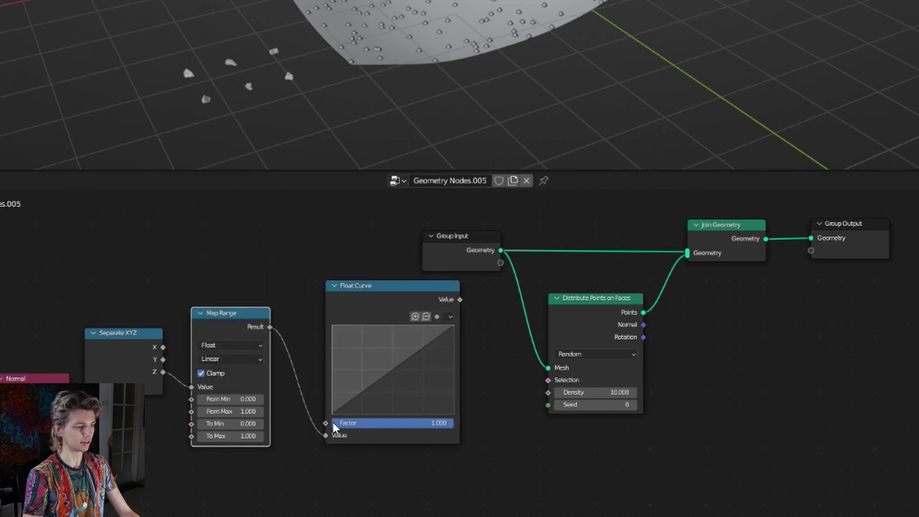
{"action": "left_click", "coordinate": [456, 299]}
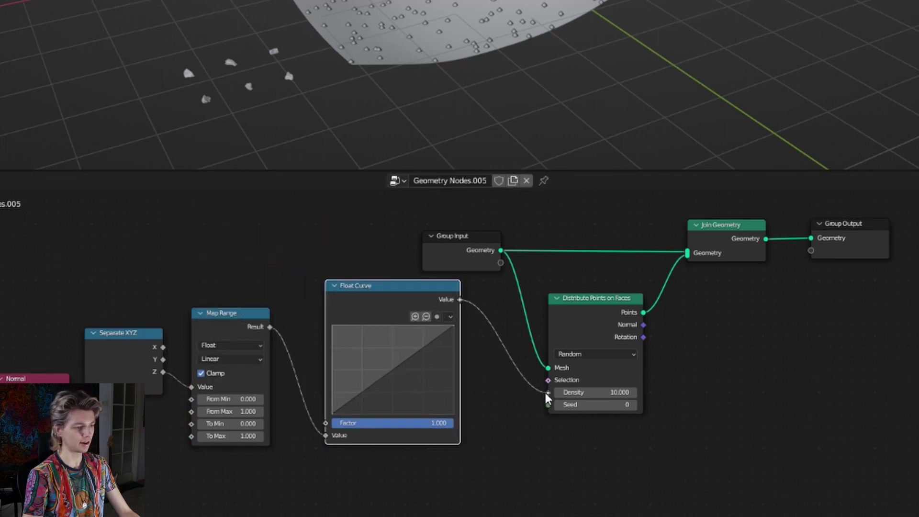
{"action": "left_click_drag", "start_coordinate": [546, 394], "coordinate": [546, 394]}
Insert a Math node set to Multiply between the Float Curve and the Density input, making room for it.
{"action": "middle_click_drag", "start_coordinate": [465, 395], "coordinate": [584, 370]}
{"action": "left_click_drag", "start_coordinate": [204, 261], "coordinate": [429, 360]}
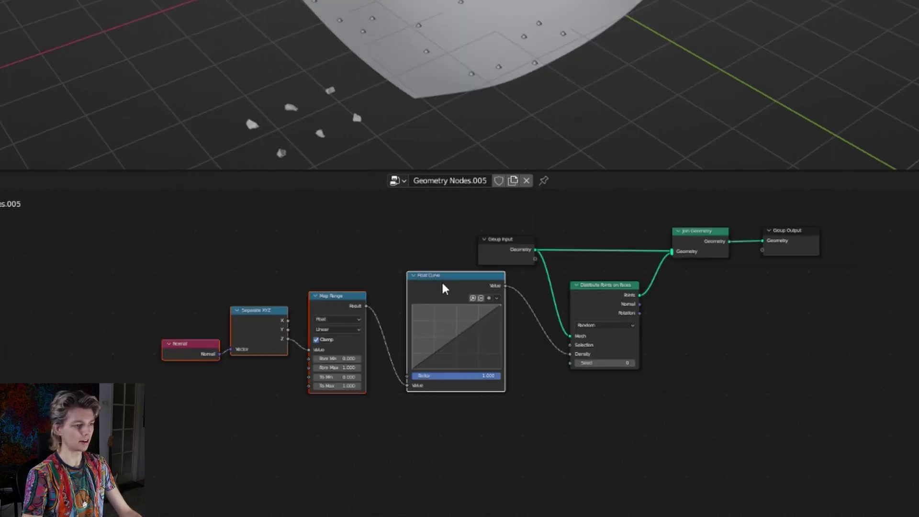
{"action": "key", "text": "g"}
{"action": "left_click", "coordinate": [340, 296]}
{"action": "key", "text": "shift+a"}
{"action": "type", "text": "math"}
{"action": "key", "text": "Return"}
{"action": "left_click", "coordinate": [443, 312]}
{"action": "left_click", "coordinate": [454, 311]}
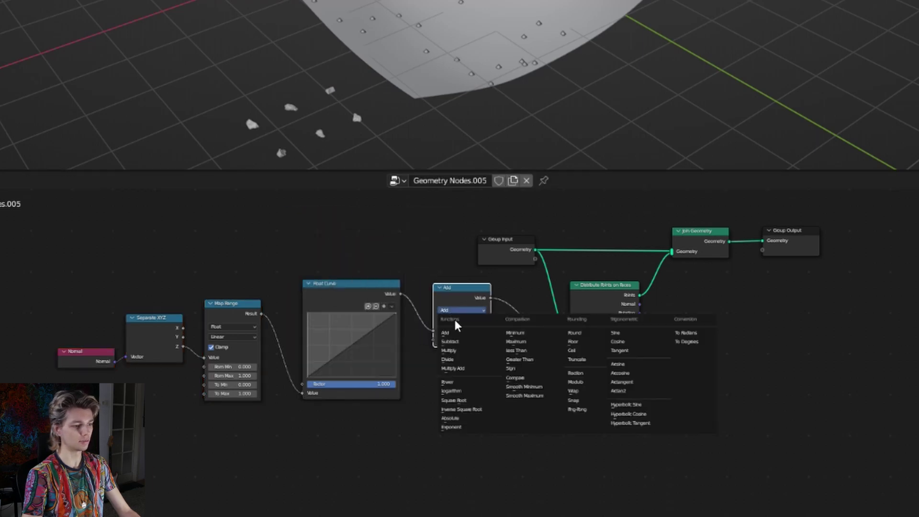
{"action": "left_click", "coordinate": [466, 347]}
Set the Multiply value to 17.970 to increase the density of the scattered points.
{"action": "left_click_drag", "start_coordinate": [461, 339], "coordinate": [531, 339]}
{"action": "scroll", "coordinate": [485, 484], "scroll_direction": "up", "scroll_amount": 2}
{"action": "middle_click_drag", "start_coordinate": [469, 261], "coordinate": [413, 186]}
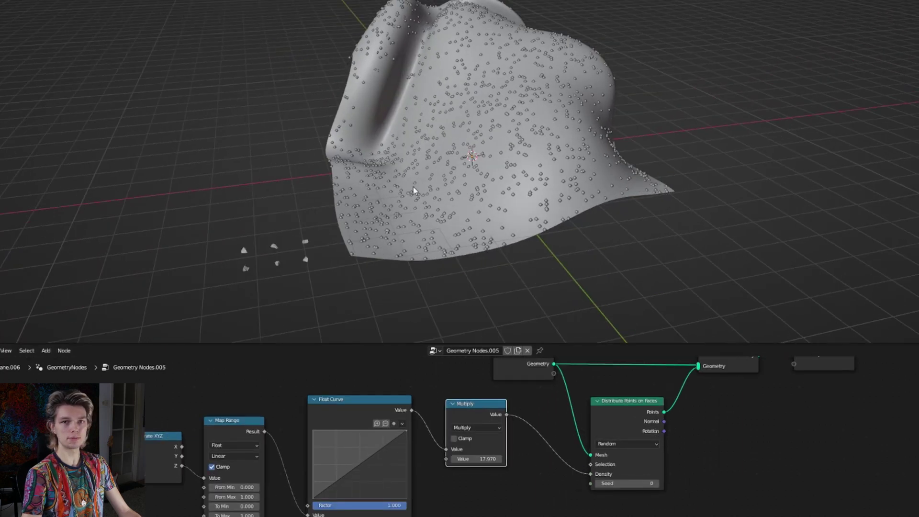
{"action": "middle_click_drag", "start_coordinate": [394, 95], "coordinate": [398, 153]}
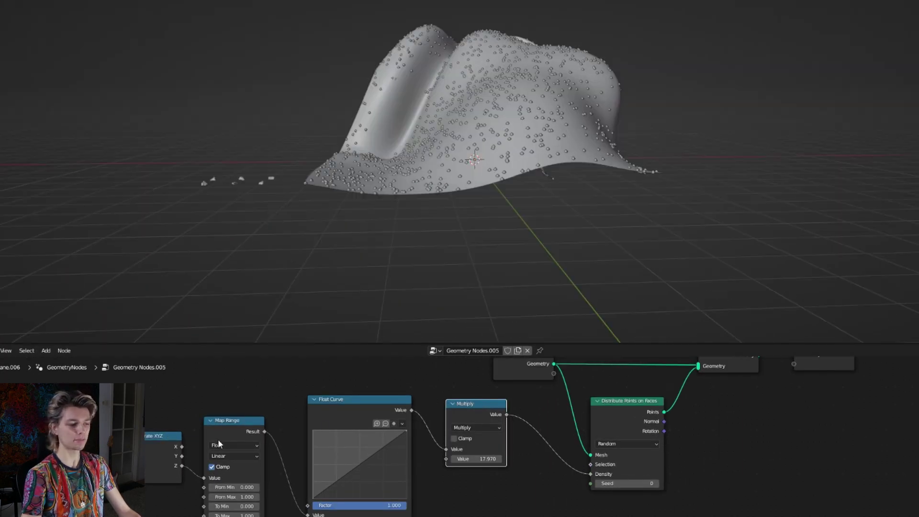
Set the Map Range's From Min to 0.880 to limit the points to the flatter areas.
{"action": "scroll", "coordinate": [218, 440], "scroll_direction": "up", "scroll_amount": 6}
{"action": "middle_click_drag", "start_coordinate": [188, 507], "coordinate": [418, 493]}
{"action": "scroll", "coordinate": [418, 493], "scroll_direction": "up", "scroll_amount": 2}
{"action": "left_click_drag", "start_coordinate": [306, 484], "coordinate": [307, 484]}
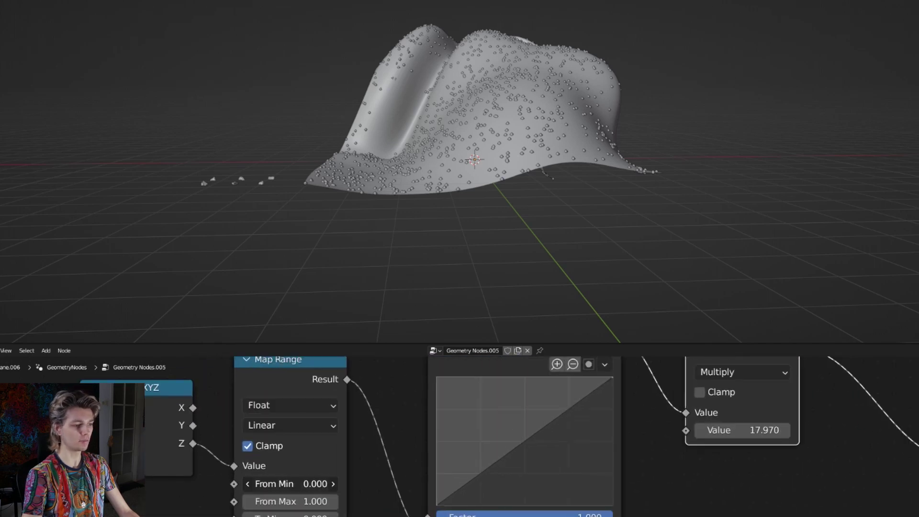
{"action": "middle_click_drag", "start_coordinate": [478, 288], "coordinate": [529, 271]}
{"action": "scroll", "coordinate": [485, 294], "scroll_direction": "down", "scroll_amount": 3}
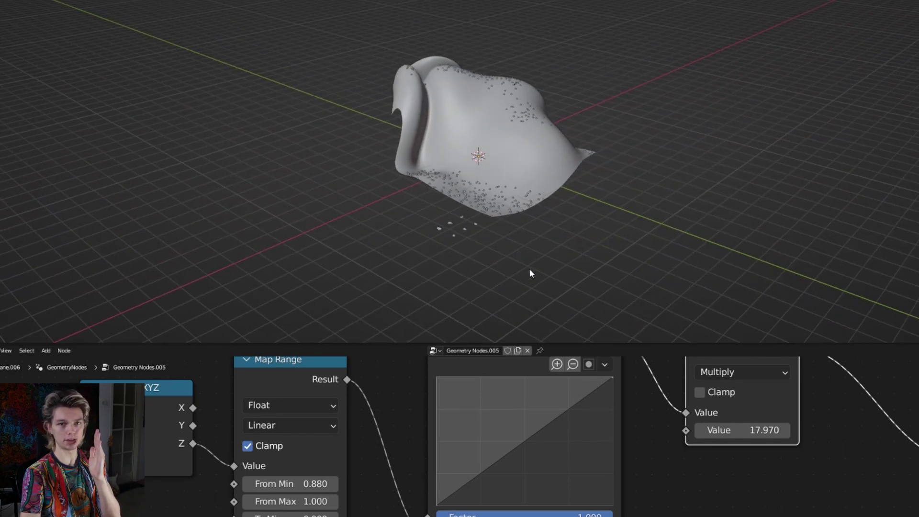
Bend the Float Curve downward with a point at about 0.55, 0.16 and set the Map Range's From Min to 0.710.
{"action": "scroll", "coordinate": [386, 434], "scroll_direction": "down", "scroll_amount": 2}
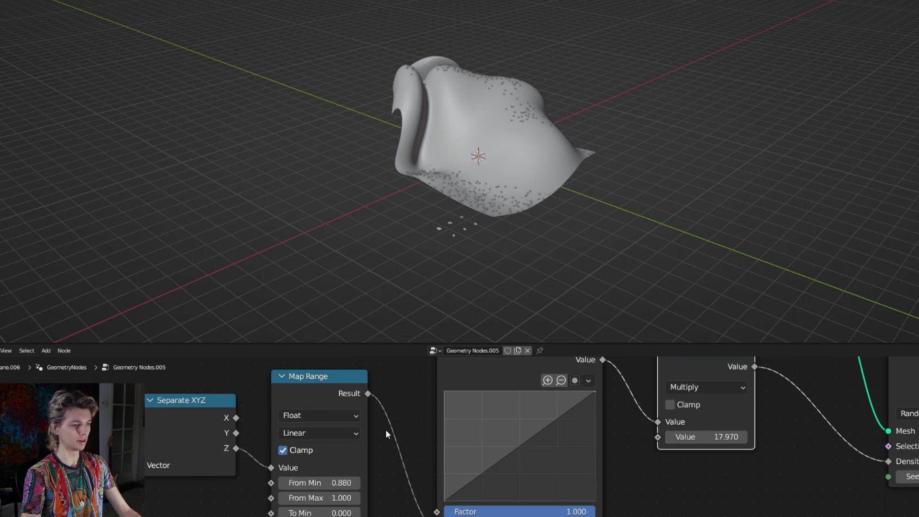
{"action": "scroll", "coordinate": [464, 446], "scroll_direction": "down", "scroll_amount": 1}
{"action": "left_click_drag", "start_coordinate": [498, 458], "coordinate": [512, 479]}
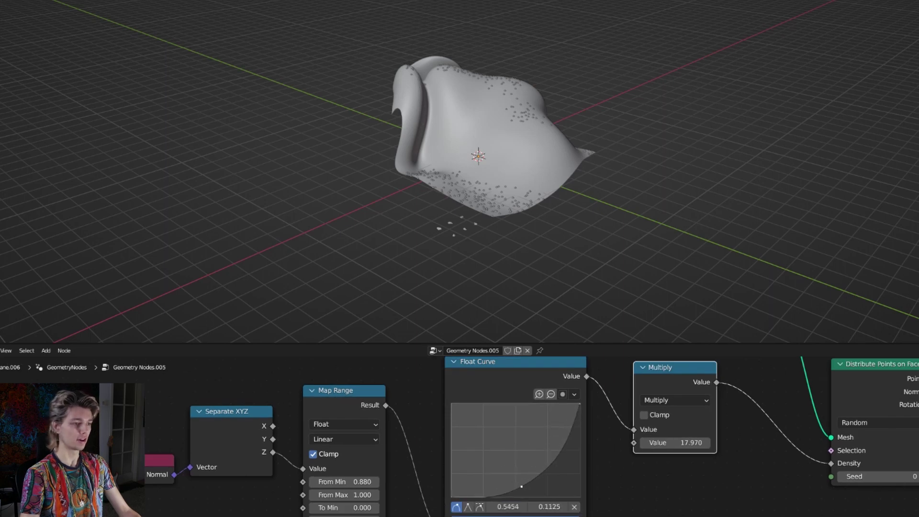
{"action": "scroll", "coordinate": [521, 242], "scroll_direction": "up", "scroll_amount": 3}
{"action": "middle_click_drag", "start_coordinate": [521, 242], "coordinate": [512, 237]}
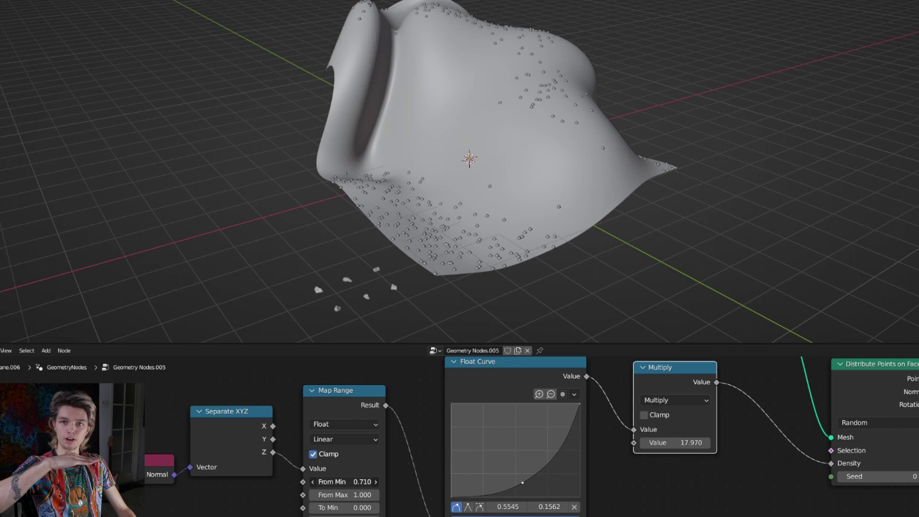
{"action": "middle_click_drag", "start_coordinate": [448, 267], "coordinate": [433, 283]}
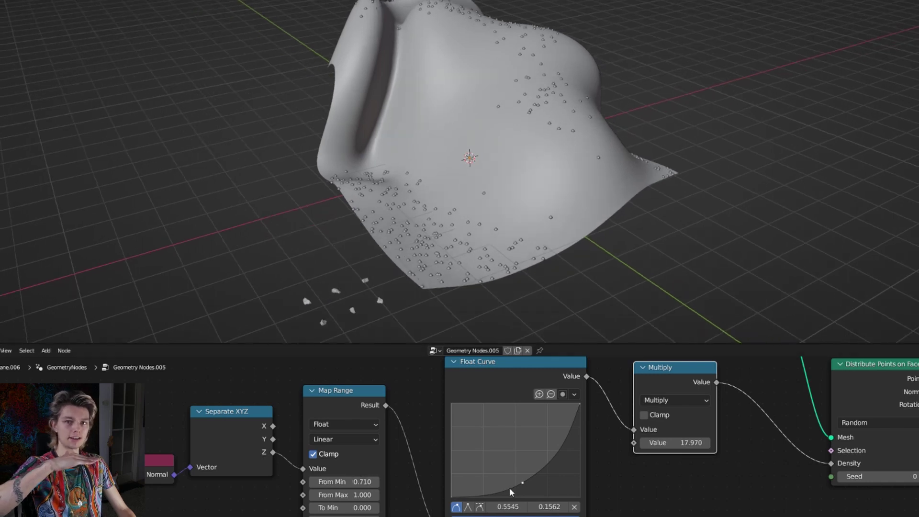
Reshape the Float Curve with its point at 0.6727, 0.2375 and set the Multiply value to 20.000.
{"action": "mouse_move", "coordinate": [529, 478]}
{"action": "left_mouse_down"}
{"action": "mouse_move", "coordinate": [521, 479]}
{"action": "mouse_move", "coordinate": [551, 481]}
{"action": "mouse_move", "coordinate": [522, 482]}
{"action": "left_mouse_up"}
{"action": "key", "text": "ctrl+z"}
{"action": "key", "text": "ctrl+z"}
{"action": "key", "text": "ctrl+z"}
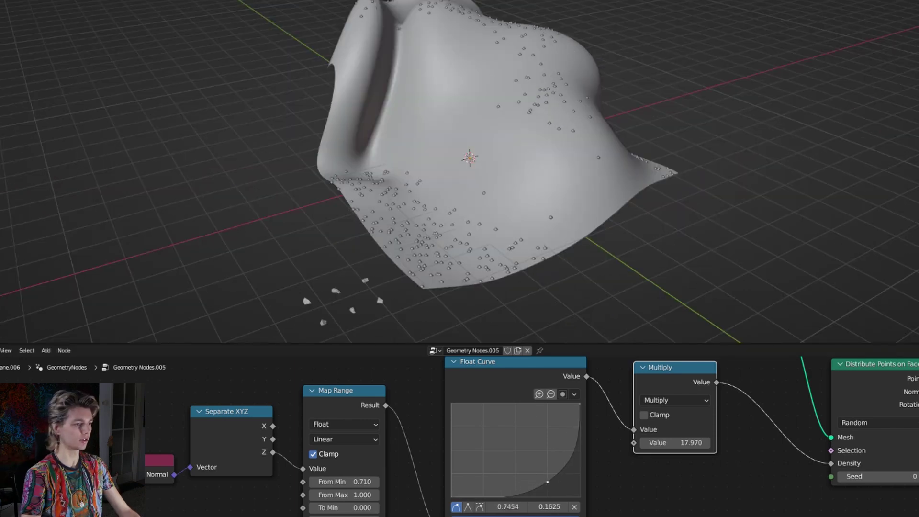
{"action": "middle_click_drag", "start_coordinate": [531, 287], "coordinate": [498, 229]}
{"action": "middle_click_drag", "start_coordinate": [383, 192], "coordinate": [389, 35]}
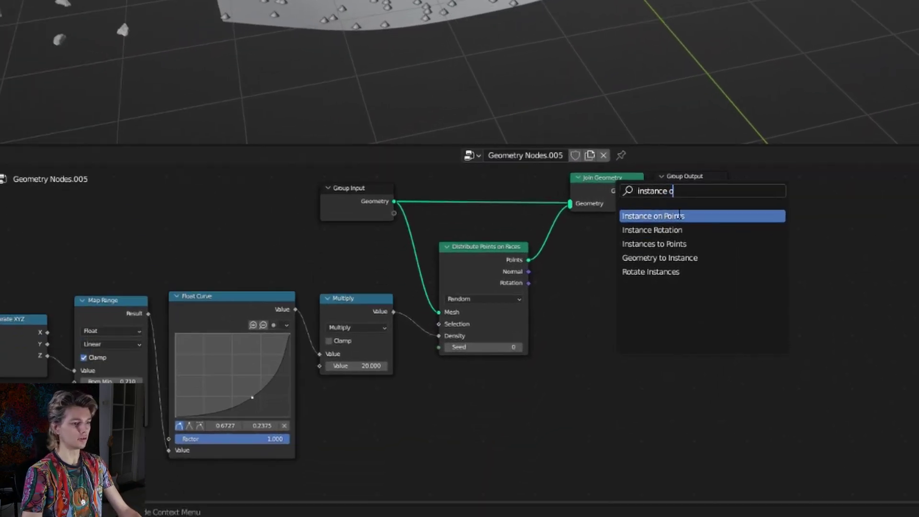
Insert an Instance on Points node between Distribute Points on Faces and Join Geometry.
{"action": "left_click", "coordinate": [579, 391]}
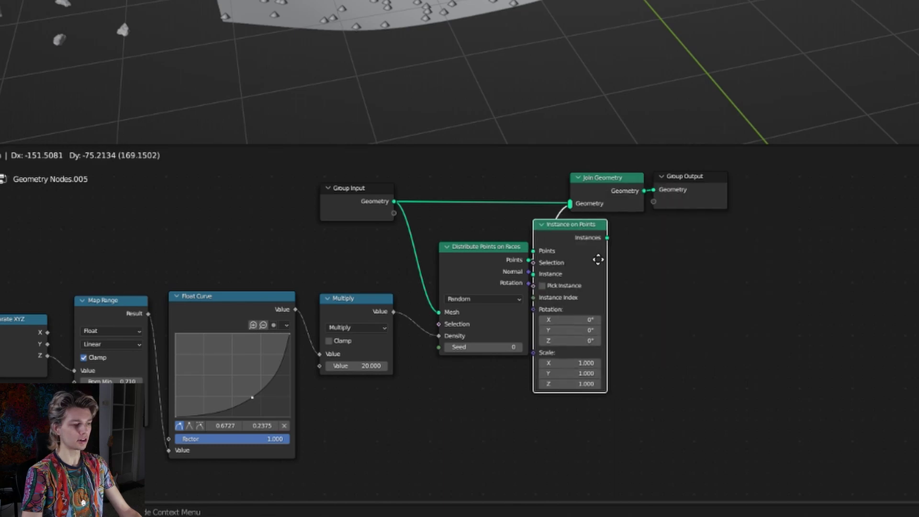
{"action": "left_click", "coordinate": [565, 255]}
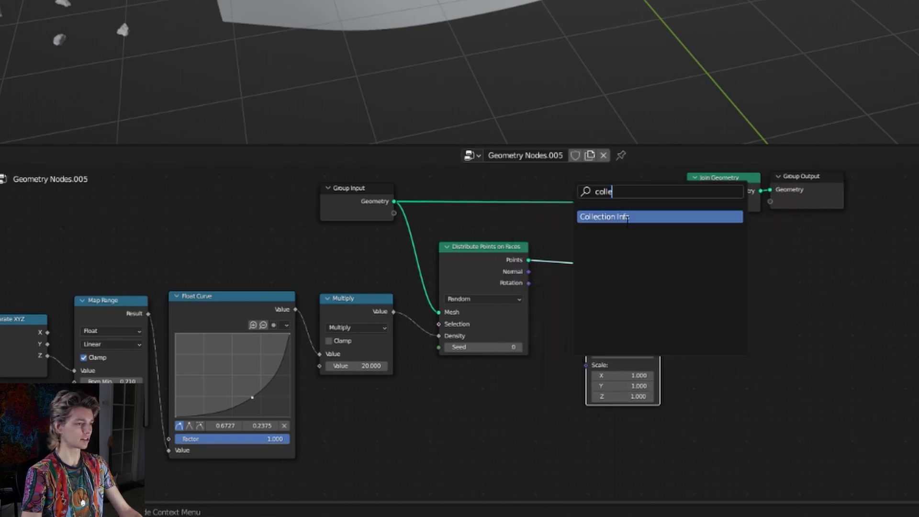
Instance the rock_moss collection through a Collection Info node with separated, reset children, picking instances at a scale of 0.050.
{"action": "left_click", "coordinate": [627, 216]}
{"action": "left_click", "coordinate": [474, 452]}
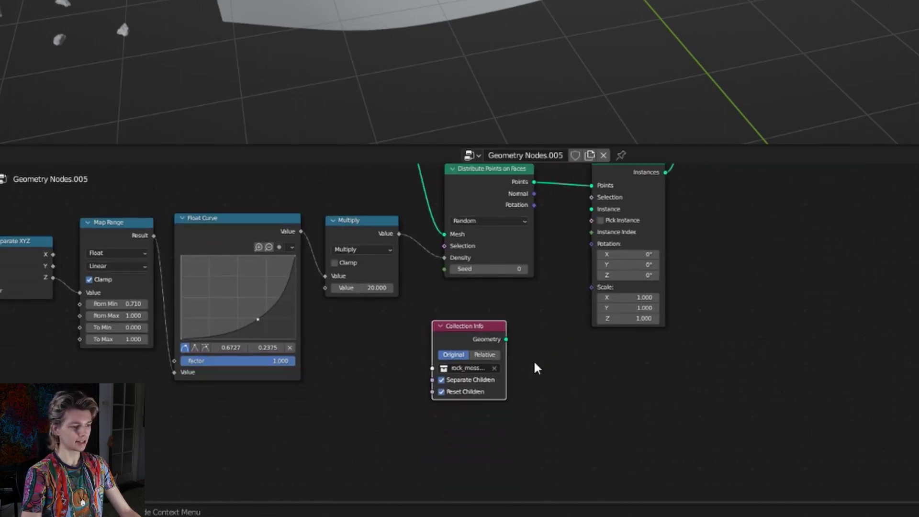
{"action": "left_click_drag", "start_coordinate": [471, 326], "coordinate": [496, 297]}
{"action": "left_click_drag", "start_coordinate": [641, 297], "coordinate": [634, 296]}
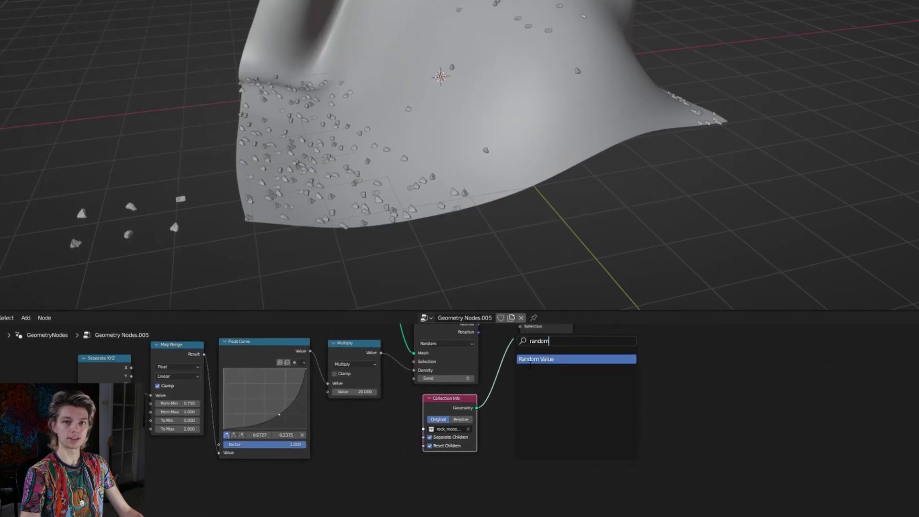
Add Random Value nodes and link them to the Rotation and Scale inputs of Instance on Points.
{"action": "key", "text": "Return"}
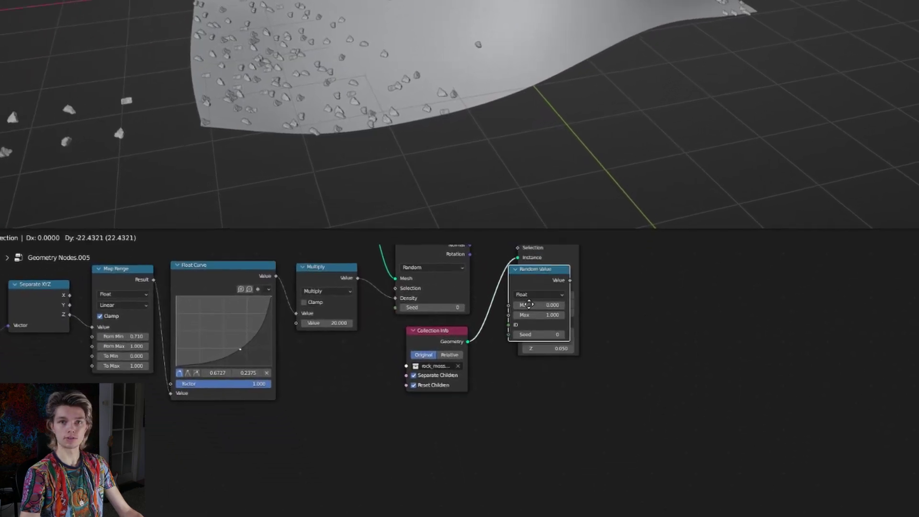
{"action": "left_click", "coordinate": [454, 430]}
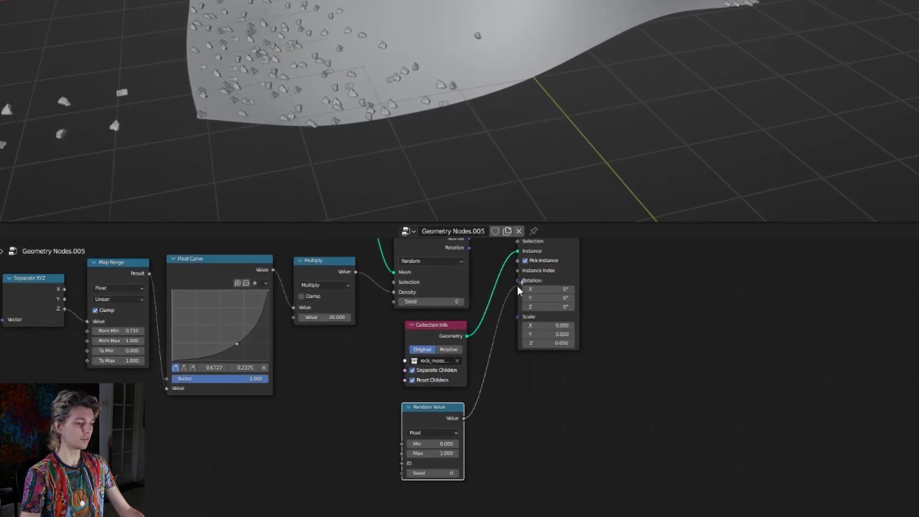
{"action": "left_click_drag", "start_coordinate": [516, 316], "coordinate": [517, 316]}
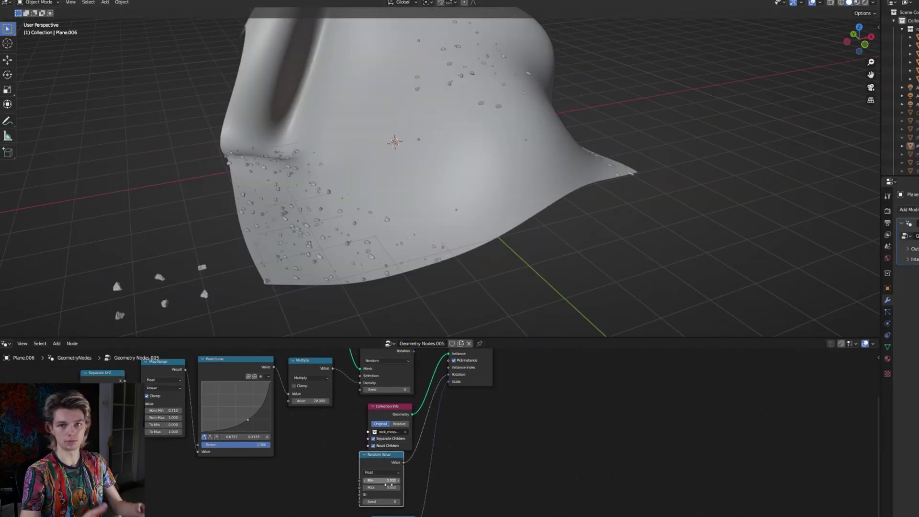
{"action": "middle_click_drag", "start_coordinate": [436, 300], "coordinate": [510, 278]}
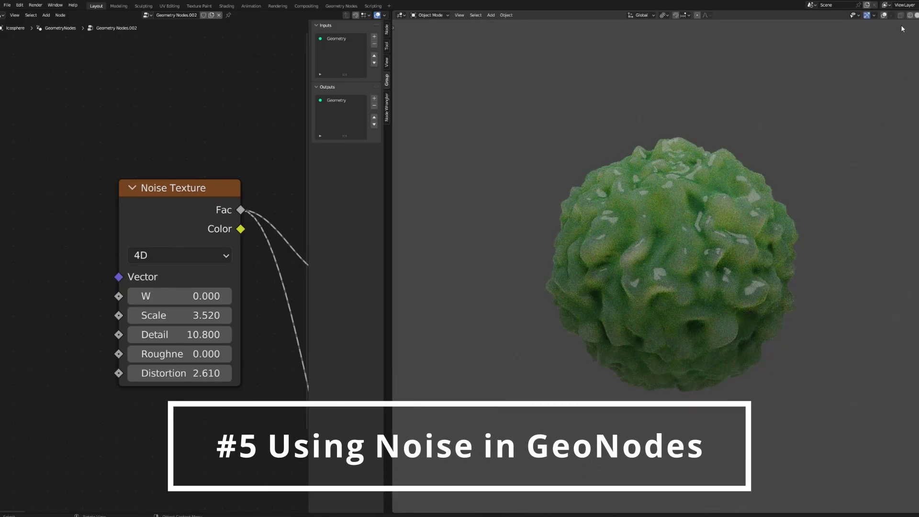
Show the green noise sphere in rendered shading and vary the W value of its 4D Noise Texture.
{"action": "left_click", "coordinate": [916, 15]}
{"action": "left_click_drag", "start_coordinate": [180, 296], "coordinate": [215, 295]}
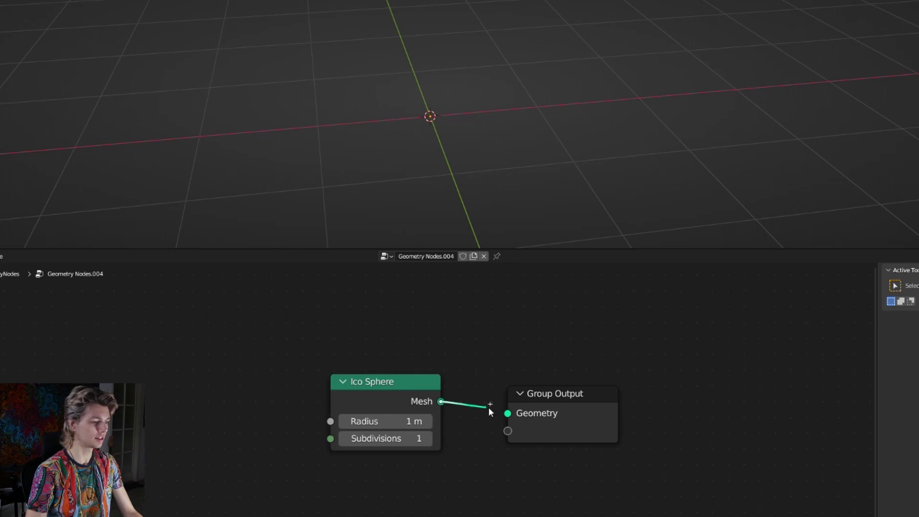
Link the Ico Sphere's Mesh to the Group Output's Geometry and set its Subdivisions to 2.
{"action": "left_click_drag", "start_coordinate": [489, 410], "coordinate": [507, 413]}
{"action": "left_click", "coordinate": [428, 438]}
Insert a Subdivision Surface node between the Ico Sphere and the Group Output and set its Level to 2.
{"action": "key", "text": "shift+a"}
{"action": "left_click", "coordinate": [407, 378]}
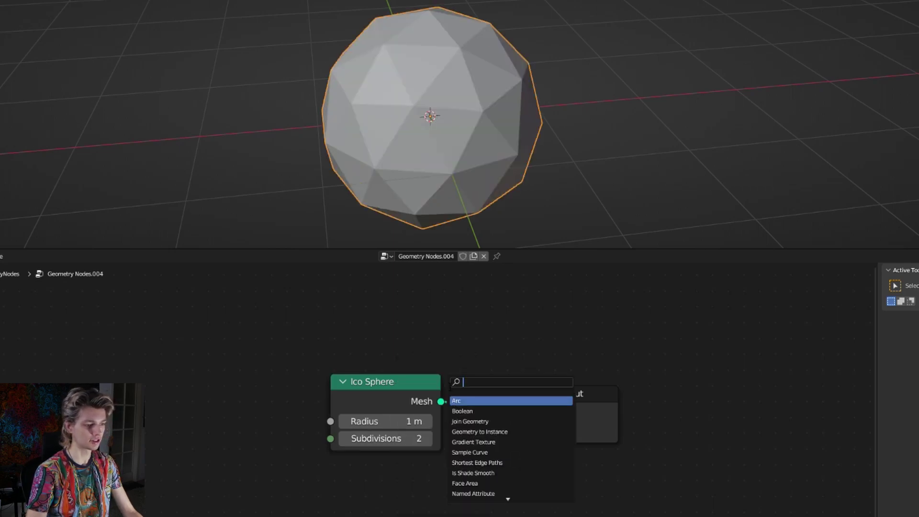
{"action": "type", "text": "subd"}
{"action": "key", "text": "Down"}
{"action": "key", "text": "Down"}
{"action": "key", "text": "Return"}
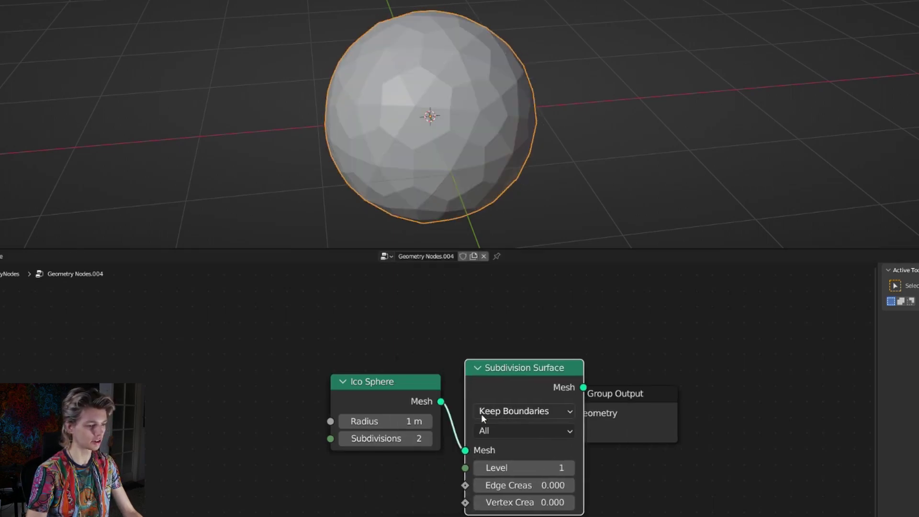
{"action": "left_click", "coordinate": [609, 470]}
{"action": "left_click", "coordinate": [608, 470]}
Insert Set Position and Set Shade Smooth nodes between the Subdivision Surface and the Group Output.
{"action": "middle_click_drag", "start_coordinate": [632, 342], "coordinate": [622, 338]}
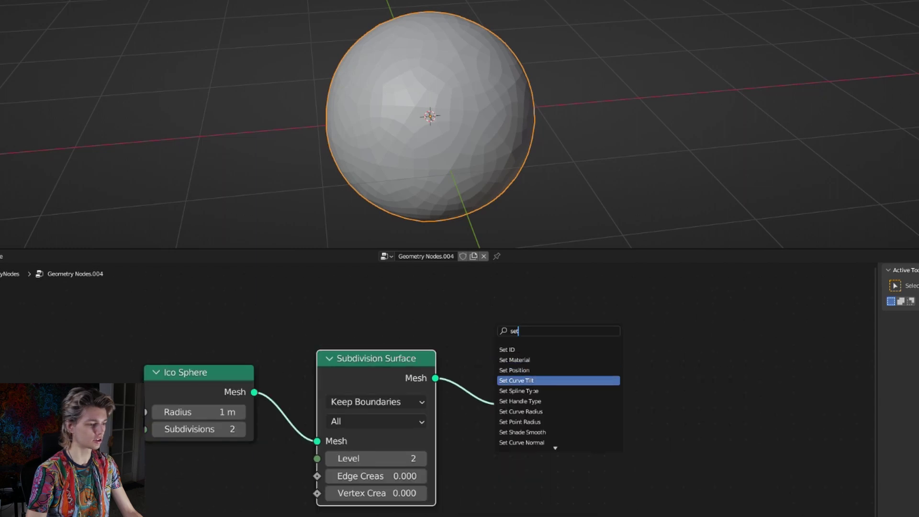
{"action": "key", "text": "Down"}
{"action": "key", "text": "Down"}
{"action": "key", "text": "Down"}
{"action": "key", "text": "Up"}
{"action": "key", "text": "Return"}
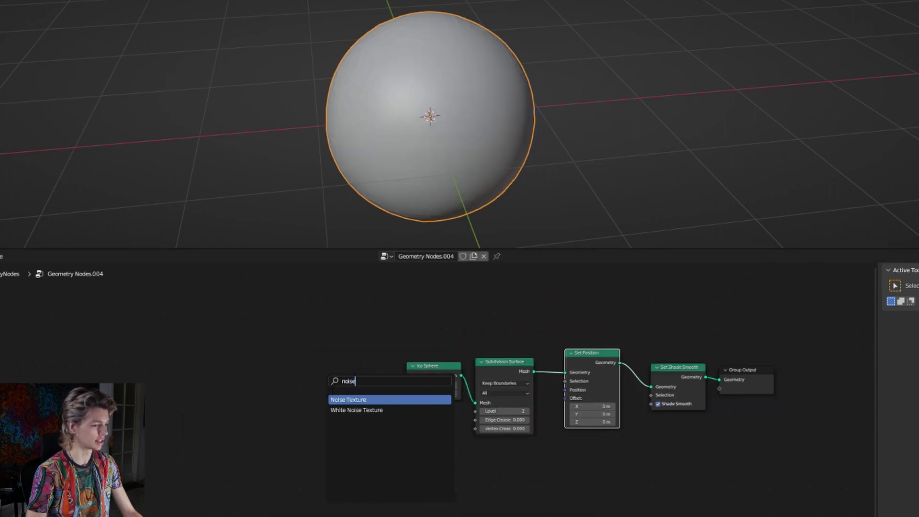
Add a Noise Texture node and a Normal node beneath the main geometry chain.
{"action": "left_click", "coordinate": [343, 400]}
{"action": "left_click", "coordinate": [316, 463]}
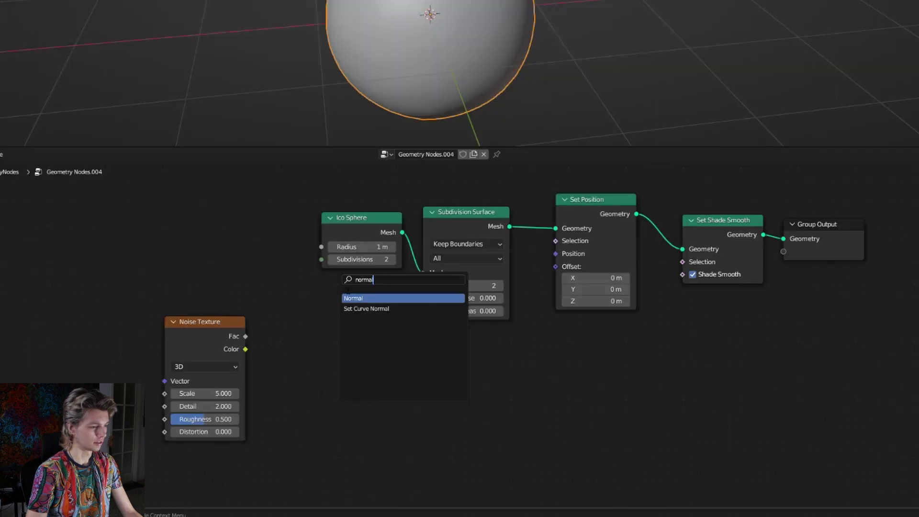
{"action": "left_click", "coordinate": [355, 298]}
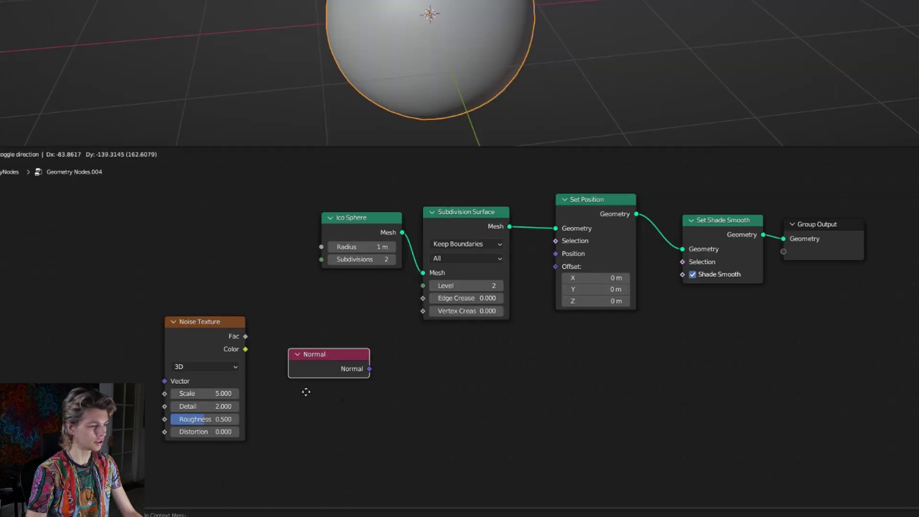
{"action": "left_click", "coordinate": [180, 493]}
Add a Vector Math node set to Multiply and link the Noise Texture's Color to its first Vector input.
{"action": "key", "text": "shift+a"}
{"action": "type", "text": "add"}
{"action": "key", "text": "Return"}
{"action": "left_click_drag", "start_coordinate": [246, 349], "coordinate": [292, 379]}
{"action": "left_click", "coordinate": [314, 348]}
{"action": "left_click", "coordinate": [315, 315]}
Feed the Multiply result into Set Position's Offset and link the Normal node to its second Vector input.
{"action": "left_click_drag", "start_coordinate": [373, 331], "coordinate": [555, 267]}
{"action": "left_click_drag", "start_coordinate": [343, 316], "coordinate": [351, 337]}
{"action": "left_click_drag", "start_coordinate": [371, 407], "coordinate": [370, 422]}
{"action": "mouse_move", "coordinate": [396, 197]}
{"action": "middle_mouse_down"}
{"action": "mouse_move", "coordinate": [478, 185]}
{"action": "mouse_move", "coordinate": [451, 174]}
{"action": "mouse_move", "coordinate": [391, 192]}
{"action": "middle_mouse_up"}
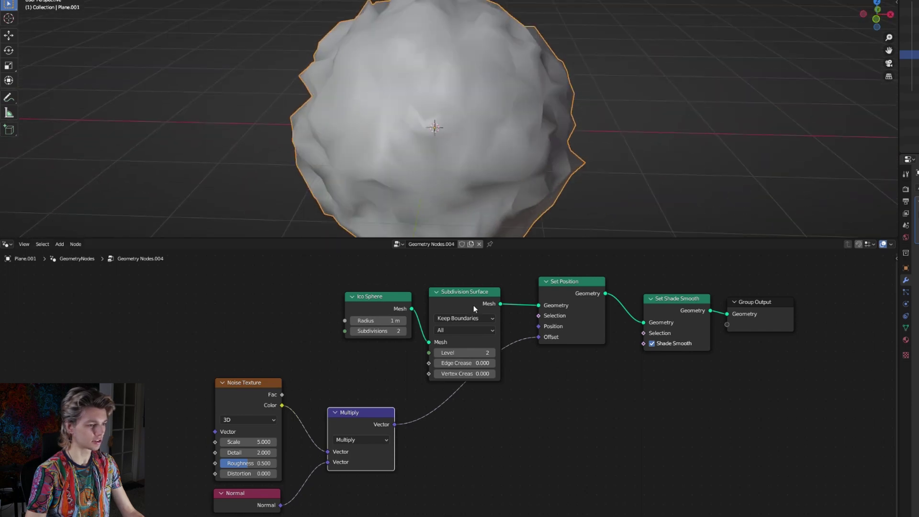
Duplicate the Subdivision Surface node and insert the copy between Set Position and Set Shade Smooth.
{"action": "key", "text": "shift+d"}
{"action": "left_click", "coordinate": [622, 291]}
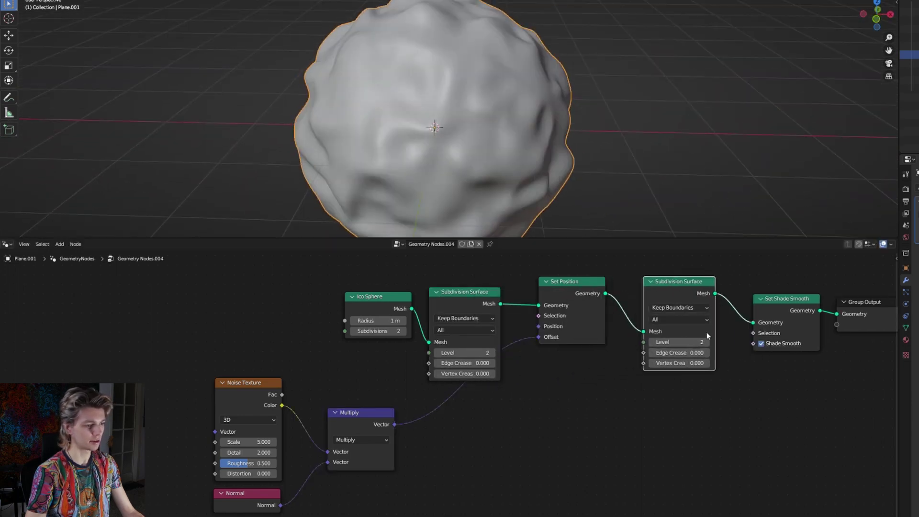
{"action": "mouse_move", "coordinate": [585, 205]}
{"action": "middle_mouse_down"}
{"action": "mouse_move", "coordinate": [524, 190]}
{"action": "mouse_move", "coordinate": [527, 163]}
{"action": "mouse_move", "coordinate": [565, 165]}
{"action": "mouse_move", "coordinate": [591, 195]}
{"action": "middle_mouse_up"}
Set the first Subdivision Surface's Level to 3 and the second one's Level to 1, realigning the Set Position node.
{"action": "left_click_drag", "start_coordinate": [557, 287], "coordinate": [551, 299]}
{"action": "left_click", "coordinate": [491, 353]}
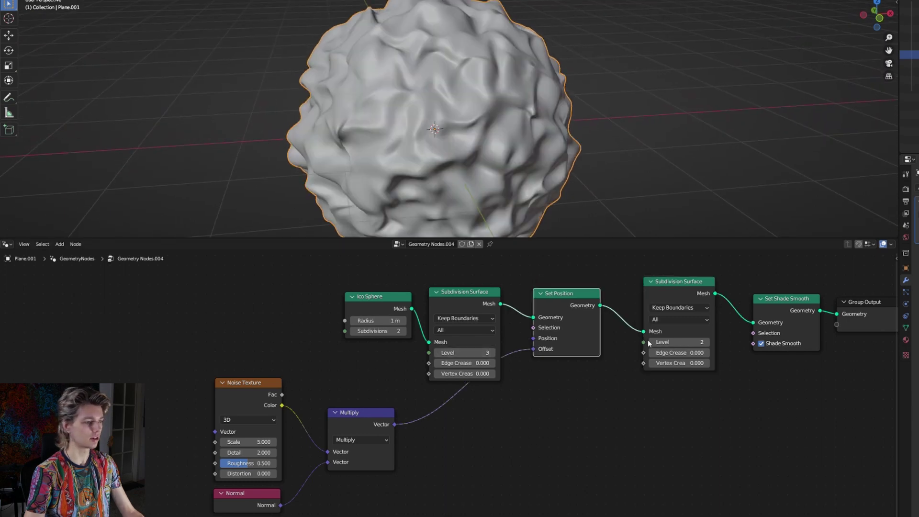
{"action": "left_click", "coordinate": [651, 341]}
{"action": "middle_click_drag", "start_coordinate": [582, 189], "coordinate": [503, 170]}
{"action": "left_click", "coordinate": [363, 414]}
{"action": "key", "text": "shift+d"}
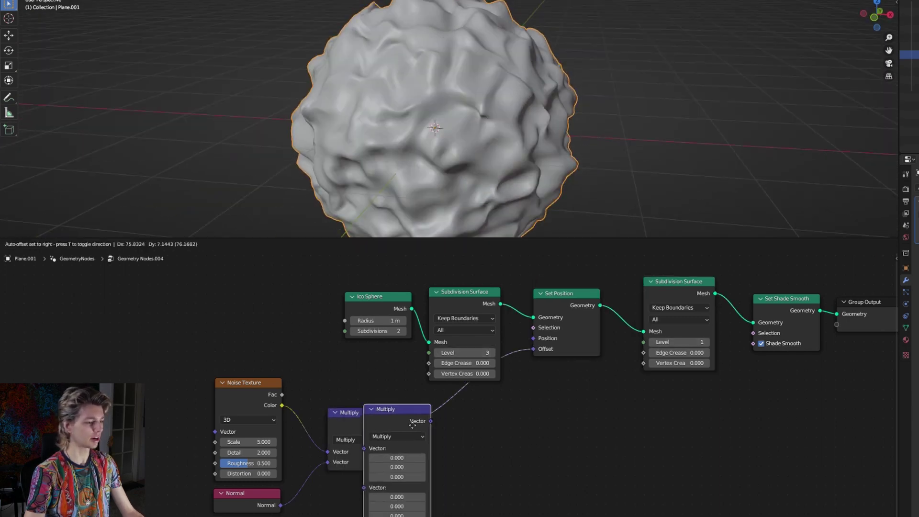
{"action": "left_click", "coordinate": [468, 410]}
{"action": "left_click_drag", "start_coordinate": [466, 461], "coordinate": [465, 479]}
{"action": "left_click_drag", "start_coordinate": [465, 425], "coordinate": [521, 454], "text": "alt"}
{"action": "key", "text": "x"}
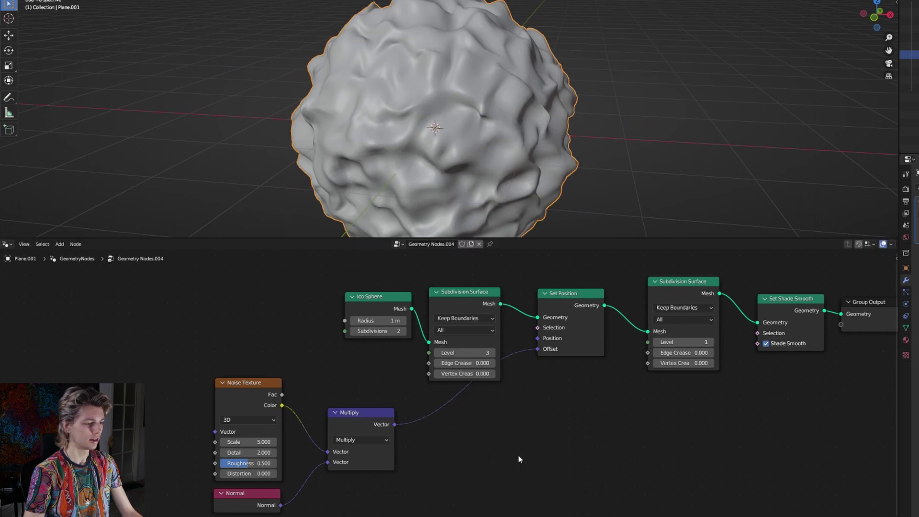
Move the Noise Texture away to make room and insert a Map Range node between its Color output and the Multiply.
{"action": "middle_click_drag", "start_coordinate": [343, 379], "coordinate": [447, 374]}
{"action": "scroll", "coordinate": [446, 375], "scroll_direction": "down", "scroll_amount": 6}
{"action": "left_click_drag", "start_coordinate": [381, 391], "coordinate": [280, 346]}
{"action": "key", "text": "shift+a"}
{"action": "left_click", "coordinate": [359, 340]}
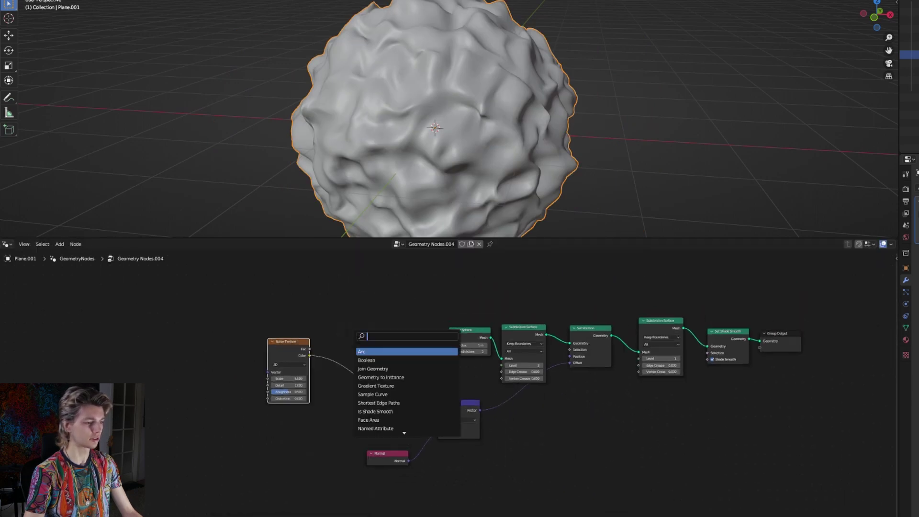
{"action": "type", "text": "map"}
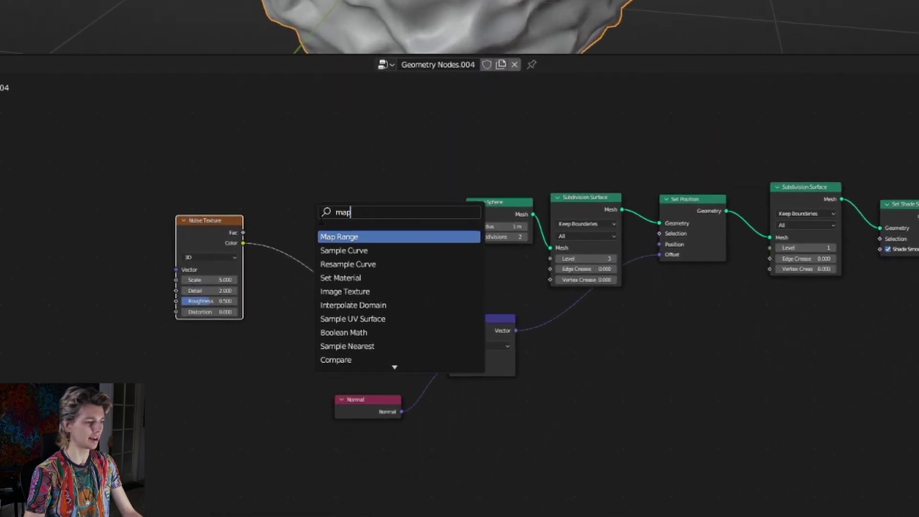
{"action": "key", "text": "Return"}
Set the Map Range's data type to Vector and all its To Min values to -1.000.
{"action": "left_click", "coordinate": [336, 169]}
{"action": "left_click", "coordinate": [350, 166]}
{"action": "left_click", "coordinate": [354, 175]}
{"action": "mouse_move", "coordinate": [367, 145]}
{"action": "left_mouse_down"}
{"action": "mouse_move", "coordinate": [344, 188]}
{"action": "mouse_move", "coordinate": [378, 152]}
{"action": "left_mouse_up"}
Duplicate the vector Multiply node and insert the copy between the first Multiply and Set Position's Offset.
{"action": "scroll", "coordinate": [389, 200], "scroll_direction": "up", "scroll_amount": 7}
{"action": "middle_click_drag", "start_coordinate": [359, 299], "coordinate": [469, 294]}
{"action": "left_click_drag", "start_coordinate": [431, 302], "coordinate": [430, 335]}
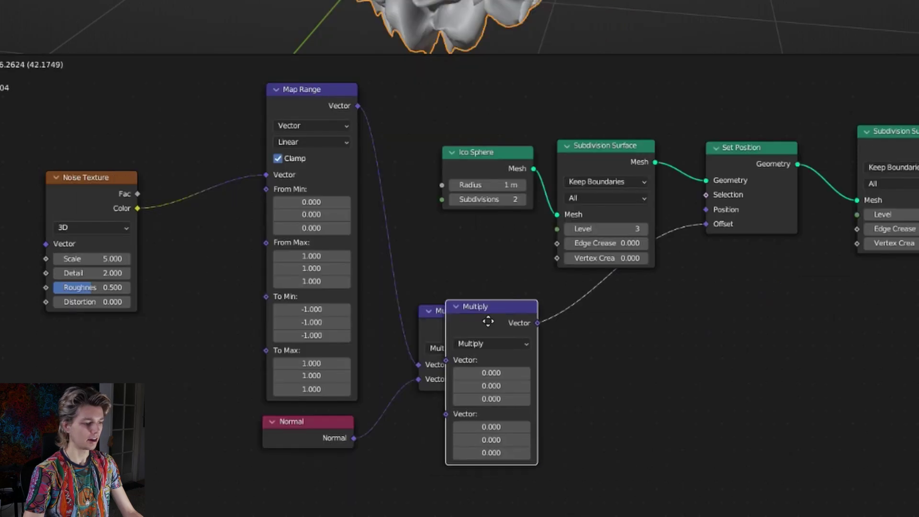
{"action": "left_click", "coordinate": [503, 300]}
{"action": "middle_click_drag", "start_coordinate": [503, 300], "coordinate": [420, 256]}
Add a Value node, link it to the second Multiply's lower Vector input, and set it to 0.200.
{"action": "key", "text": "shift+a"}
{"action": "left_click", "coordinate": [385, 230]}
{"action": "type", "text": "val"}
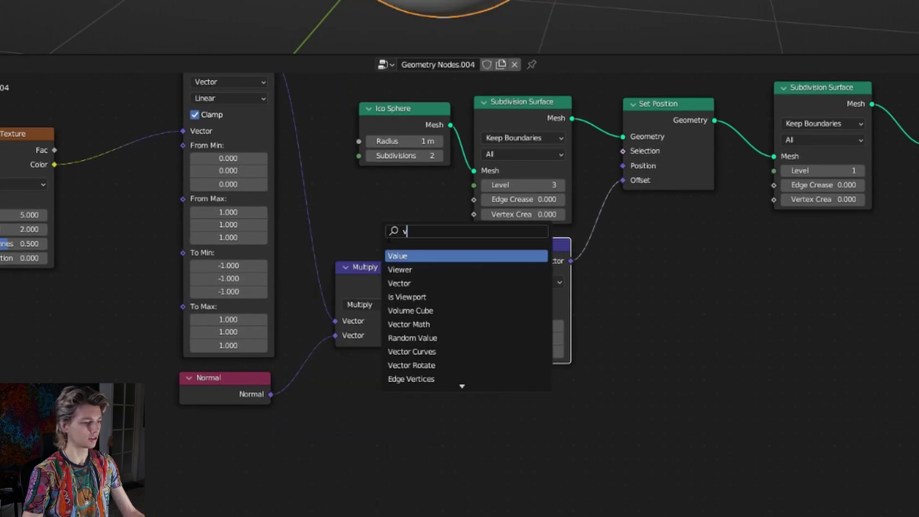
{"action": "left_click", "coordinate": [439, 256]}
{"action": "left_click", "coordinate": [400, 420]}
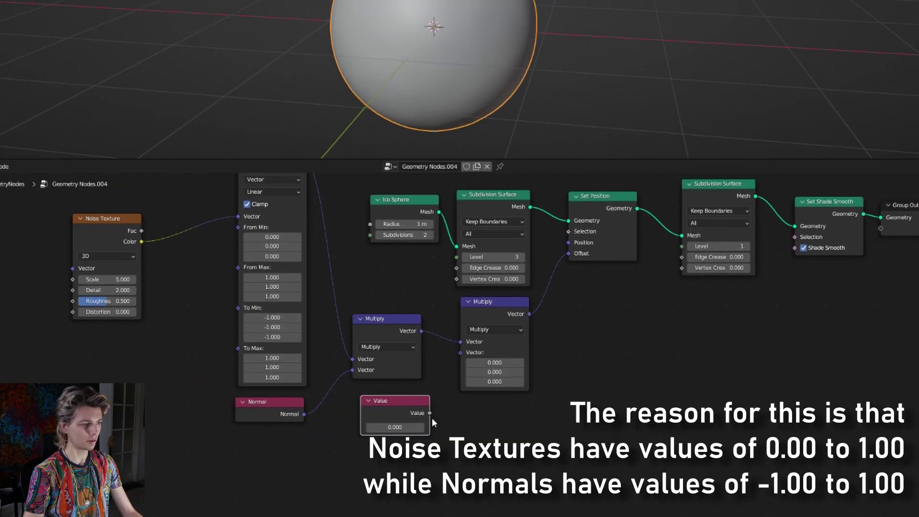
{"action": "left_click_drag", "start_coordinate": [438, 393], "coordinate": [470, 323]}
{"action": "left_click_drag", "start_coordinate": [396, 435], "coordinate": [408, 435]}
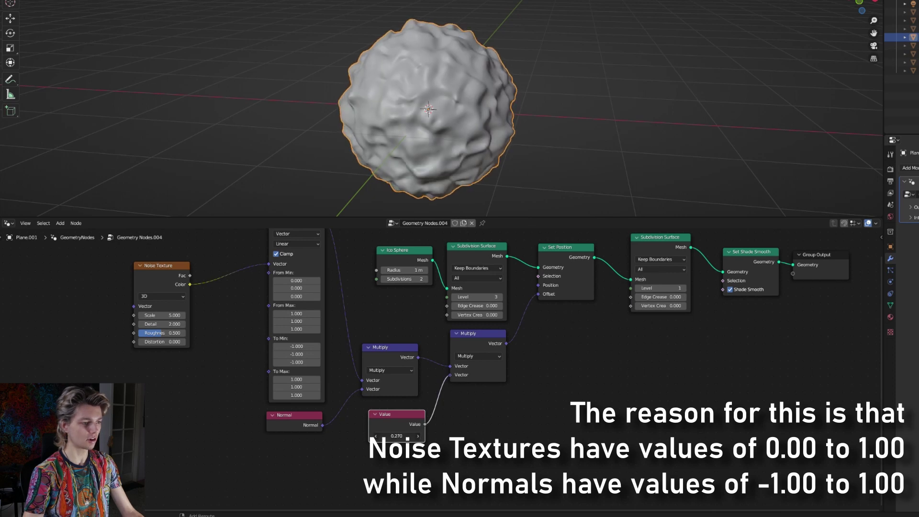
{"action": "middle_click_drag", "start_coordinate": [486, 248], "coordinate": [450, 292]}
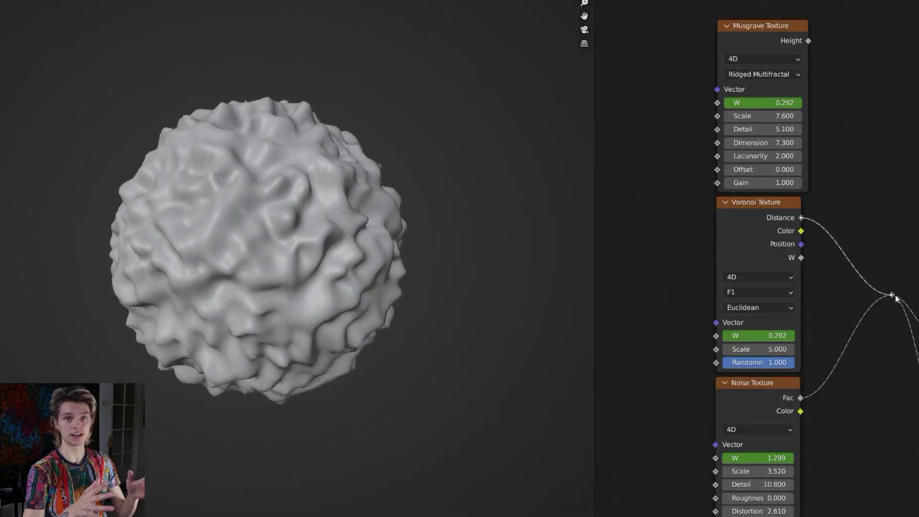
Link the Musgrave Texture's Height to the reroute point that feeds the sphere's displacement.
{"action": "left_click_drag", "start_coordinate": [809, 42], "coordinate": [889, 294]}
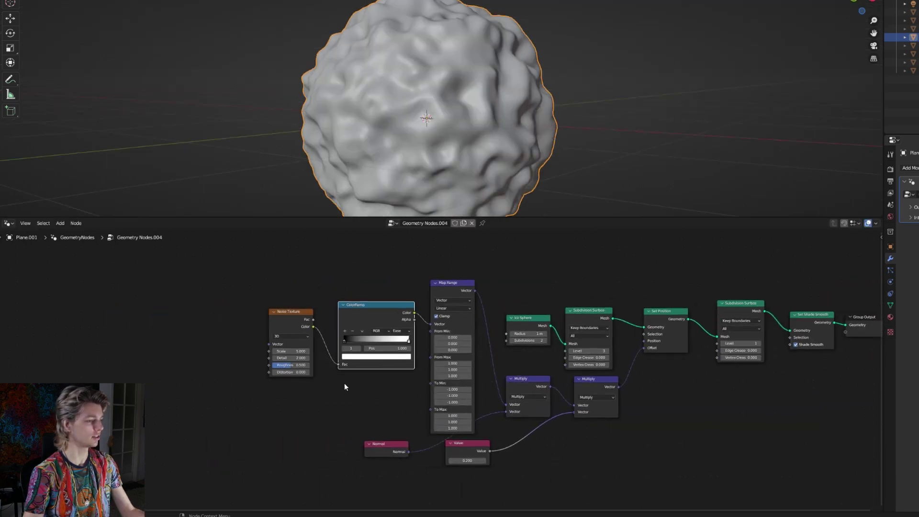
Set the Noise Texture's dimensions to 4D.
{"action": "scroll", "coordinate": [343, 383], "scroll_direction": "up", "scroll_amount": 2}
{"action": "left_click", "coordinate": [233, 319]}
{"action": "left_click", "coordinate": [231, 362]}
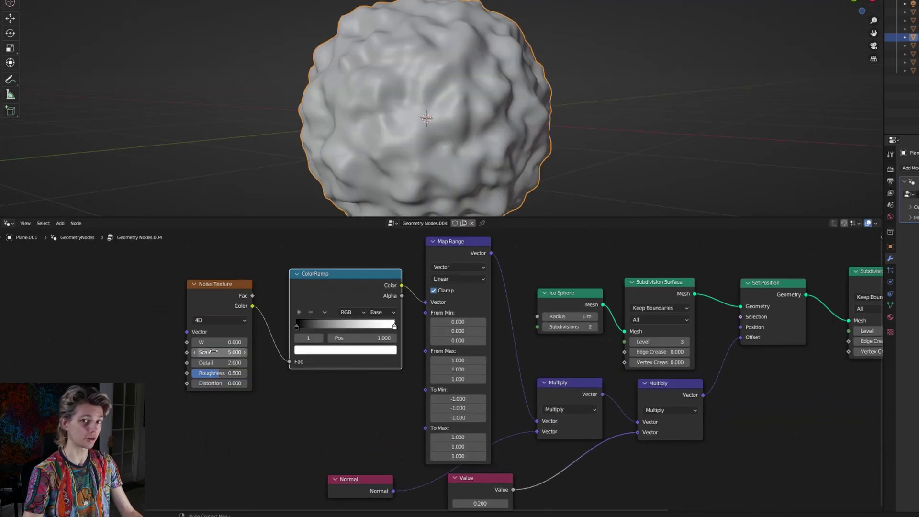
Try varying the Noise Texture's W value to shift the sphere's displacement.
{"action": "left_click_drag", "start_coordinate": [219, 342], "coordinate": [326, 341]}
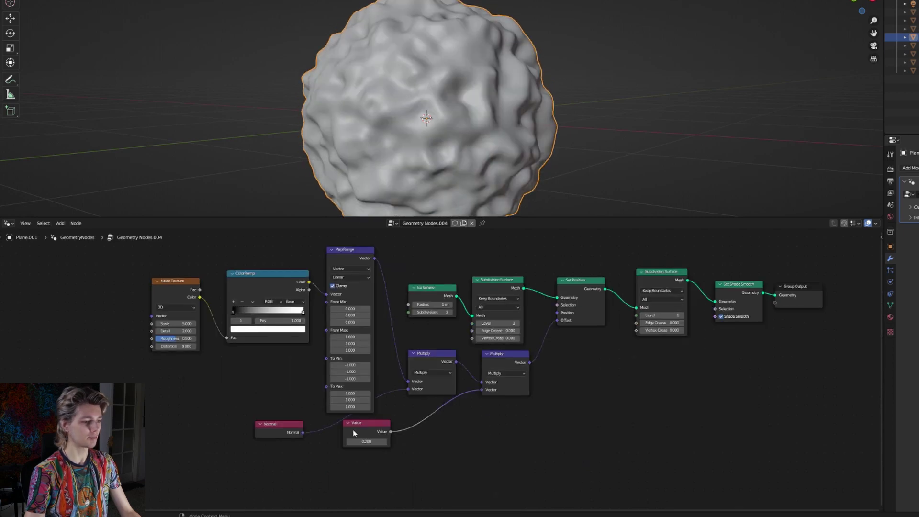
Reposition the Value and Normal nodes, then insert a Store Named Attribute node between Set Shade Smooth and Group Output.
{"action": "left_click_drag", "start_coordinate": [353, 433], "coordinate": [414, 419]}
{"action": "left_click_drag", "start_coordinate": [280, 432], "coordinate": [326, 435]}
{"action": "scroll", "coordinate": [344, 429], "scroll_direction": "down", "scroll_amount": 2}
{"action": "middle_click_drag", "start_coordinate": [269, 397], "coordinate": [214, 374]}
{"action": "key", "text": "shift+a"}
{"action": "left_click", "coordinate": [203, 322]}
{"action": "type", "text": "store n"}
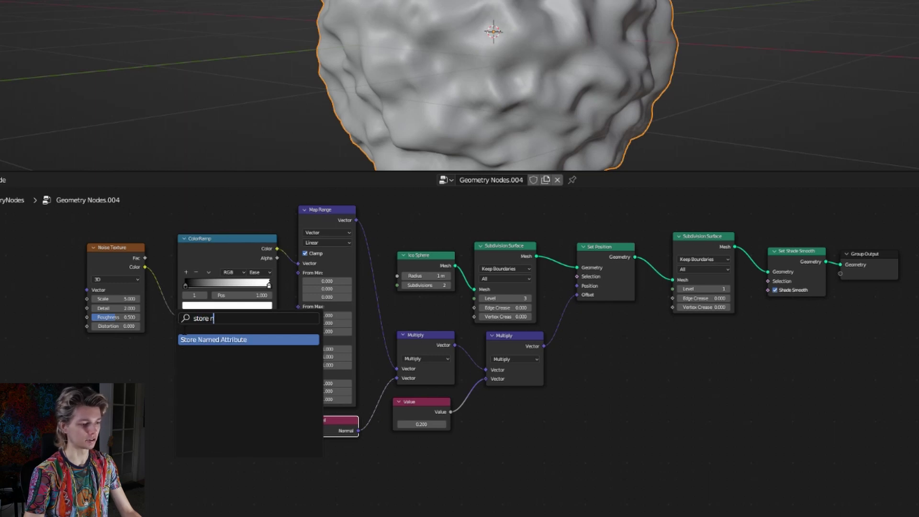
{"action": "key", "text": "Return"}
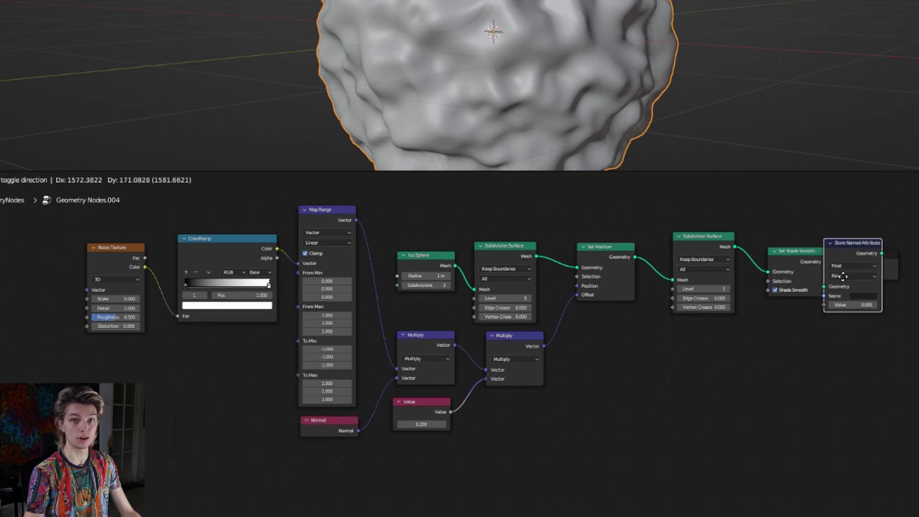
{"action": "left_click", "coordinate": [891, 392]}
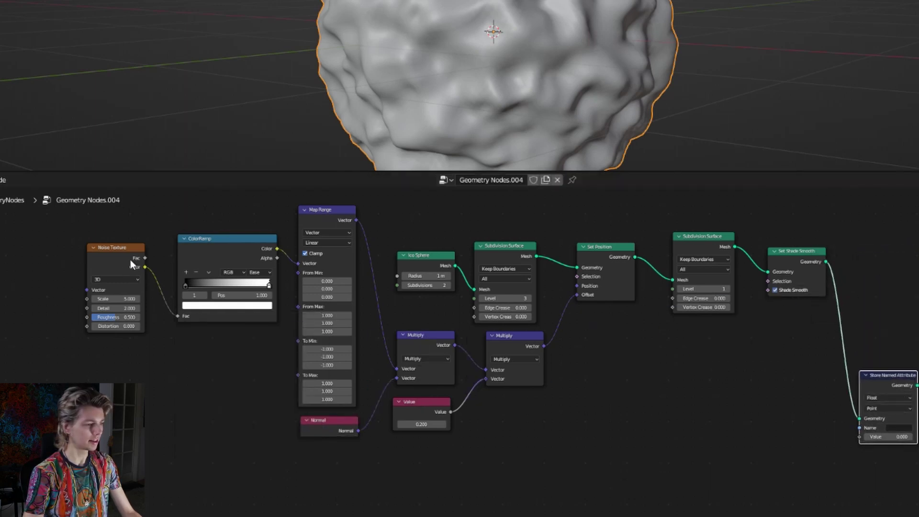
Link the Noise Texture's output to Store Named Attribute's Value and name the attribute BlobNoise.
{"action": "left_click_drag", "start_coordinate": [775, 458], "coordinate": [860, 437]}
{"action": "right_click_drag", "start_coordinate": [627, 451], "coordinate": [679, 383], "text": "shift"}
{"action": "key", "text": "g"}
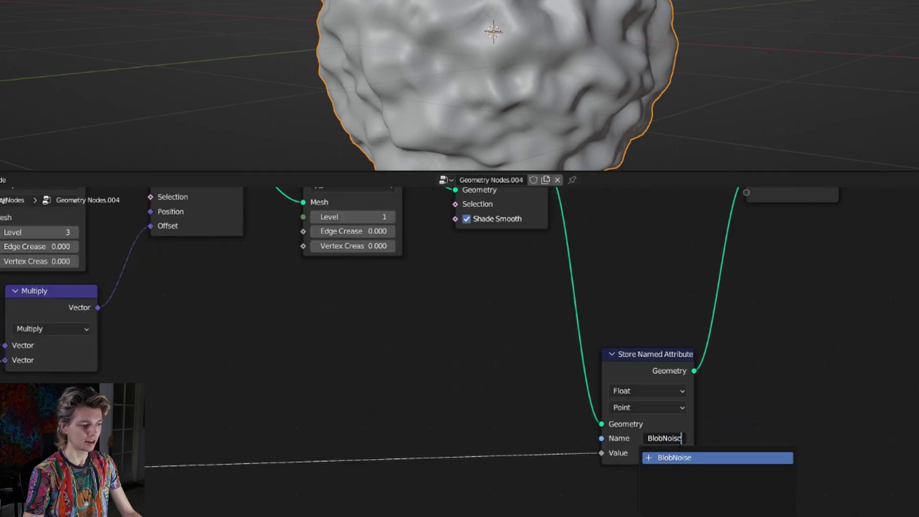
{"action": "left_click", "coordinate": [658, 461]}
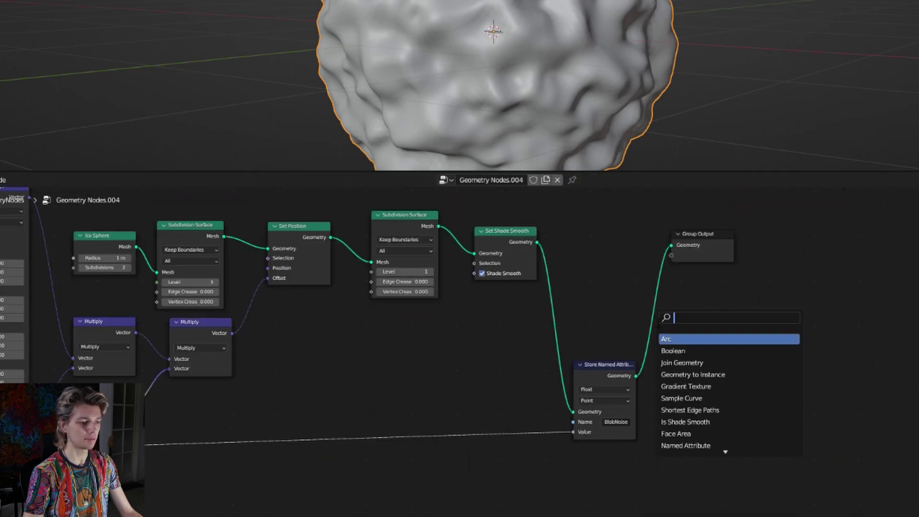
Insert a Set Material node between Store Named Attribute and Group Output and assign Material.001.
{"action": "type", "text": "set ma"}
{"action": "left_click", "coordinate": [678, 339]}
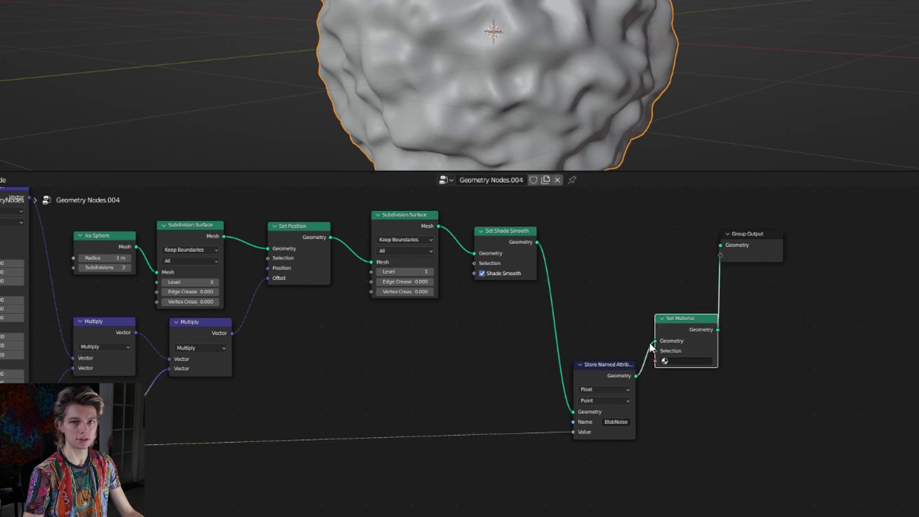
{"action": "left_click", "coordinate": [670, 400]}
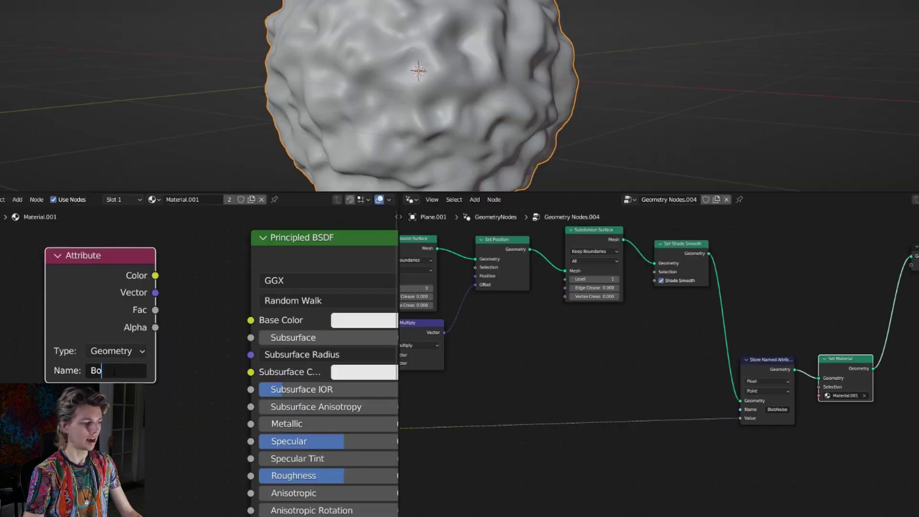
Set the material's Attribute node name to BlobNoise and feed it through a ColorRamp into the Principled BSDF's Base Color.
{"action": "type", "text": "e"}
{"action": "key", "text": "Return"}
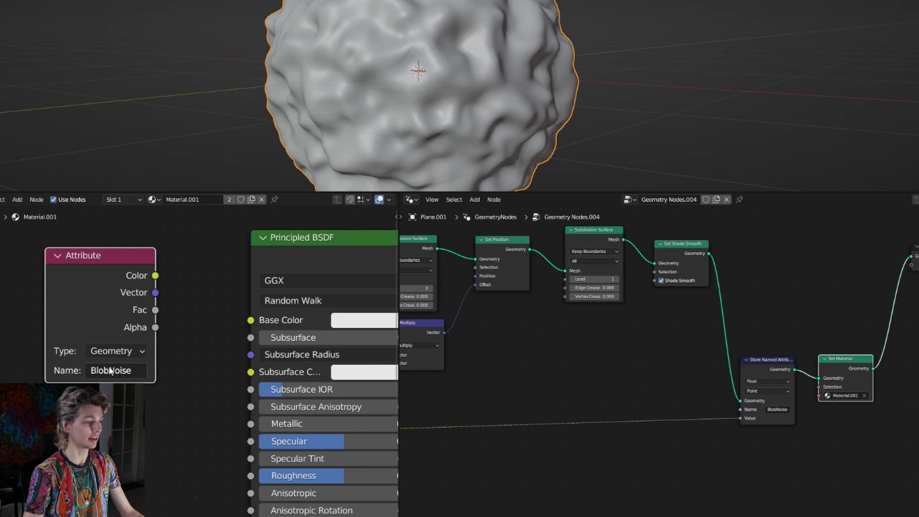
{"action": "scroll", "coordinate": [139, 349], "scroll_direction": "down", "scroll_amount": 2}
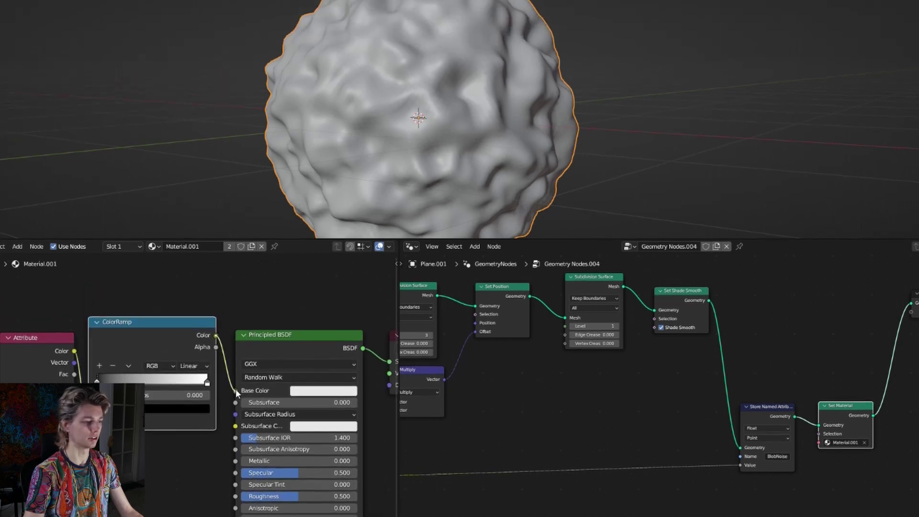
Preview the sphere in rendered shading and move the ColorRamp's white stop toward the black one.
{"action": "key", "text": "z"}
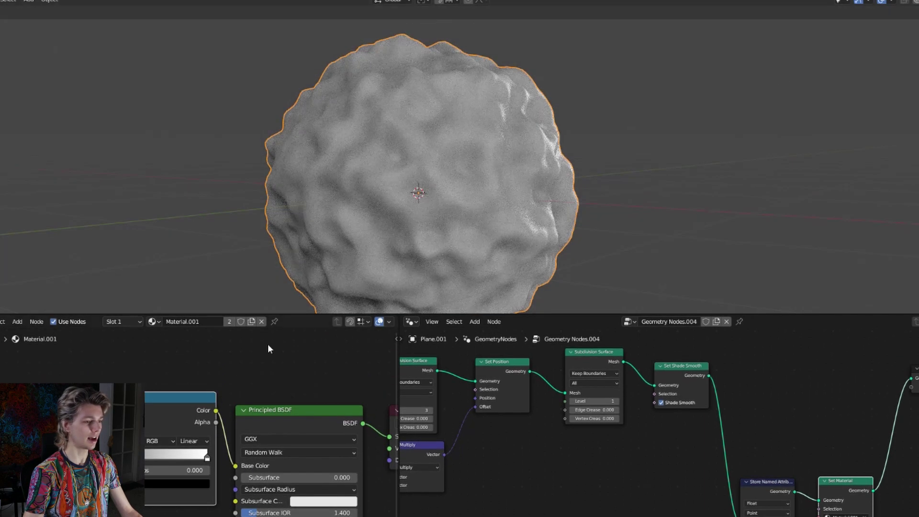
{"action": "left_click_drag", "start_coordinate": [207, 458], "coordinate": [163, 458]}
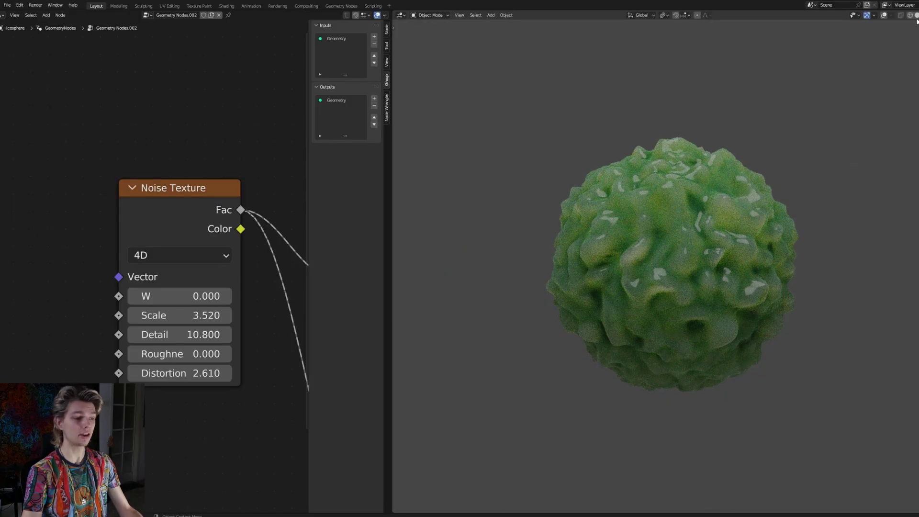
Show the green blob in rendered shading and increase its 4D Noise Texture's W value.
{"action": "left_click", "coordinate": [916, 15]}
{"action": "left_click_drag", "start_coordinate": [192, 296], "coordinate": [229, 296]}
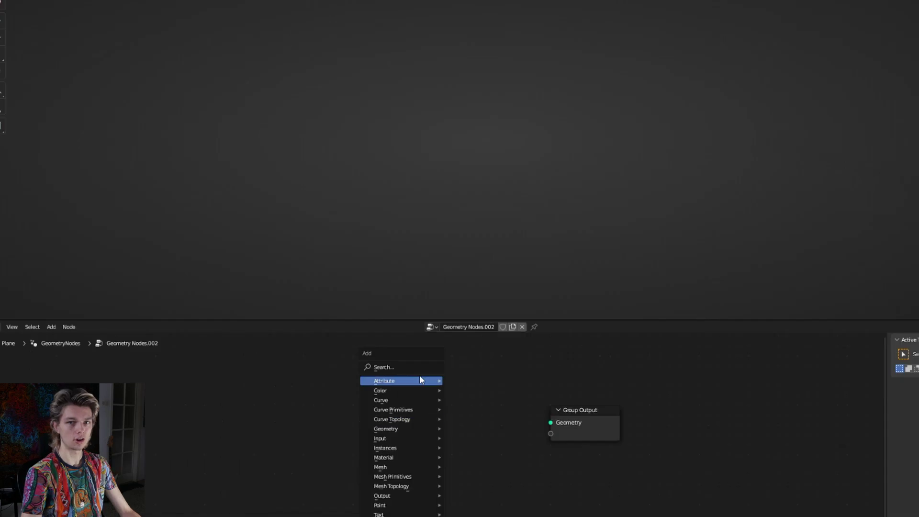
Add a Grid node, link its Mesh to Group Output, and set Vertices X and Y to 20.
{"action": "type", "text": "grid"}
{"action": "key", "text": "Return"}
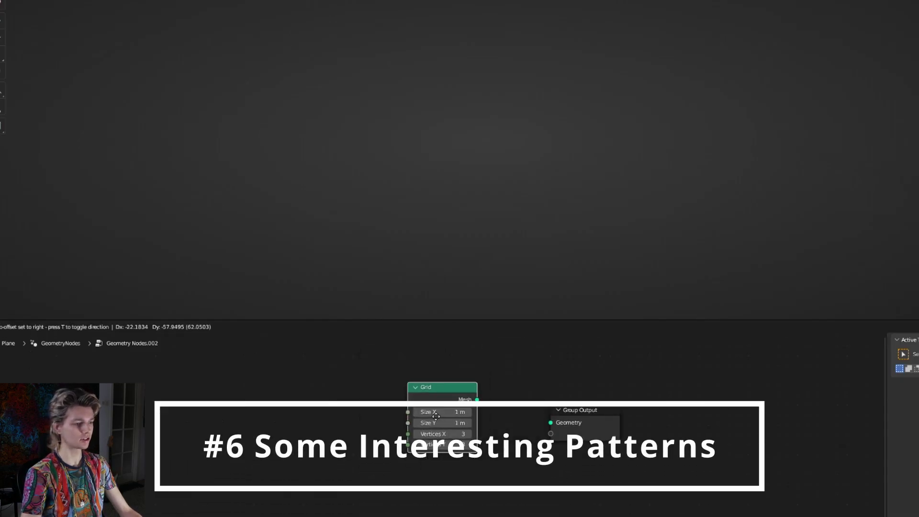
{"action": "left_click", "coordinate": [434, 424]}
{"action": "left_click_drag", "start_coordinate": [528, 420], "coordinate": [551, 422]}
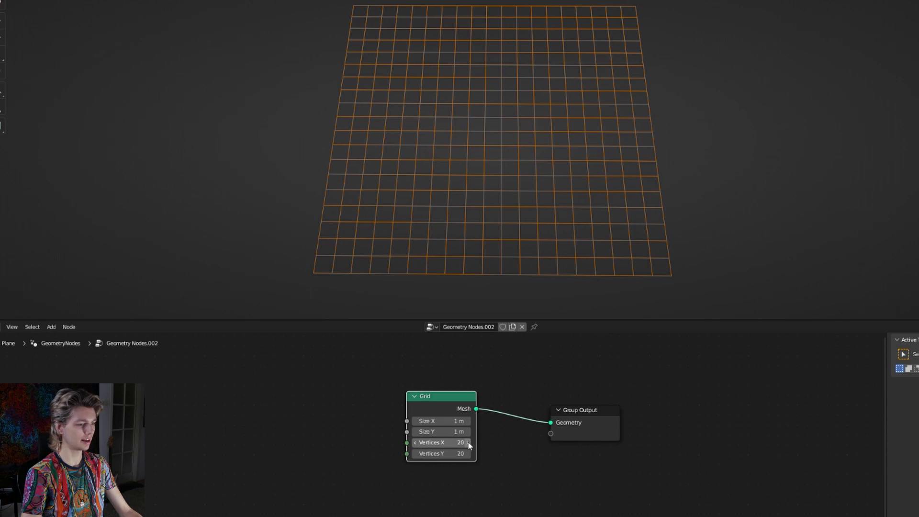
Insert an Extrude Mesh node between the Grid and Group Output and set its Offset Scale to 0.
{"action": "key", "text": "shift+a"}
{"action": "left_click", "coordinate": [445, 366]}
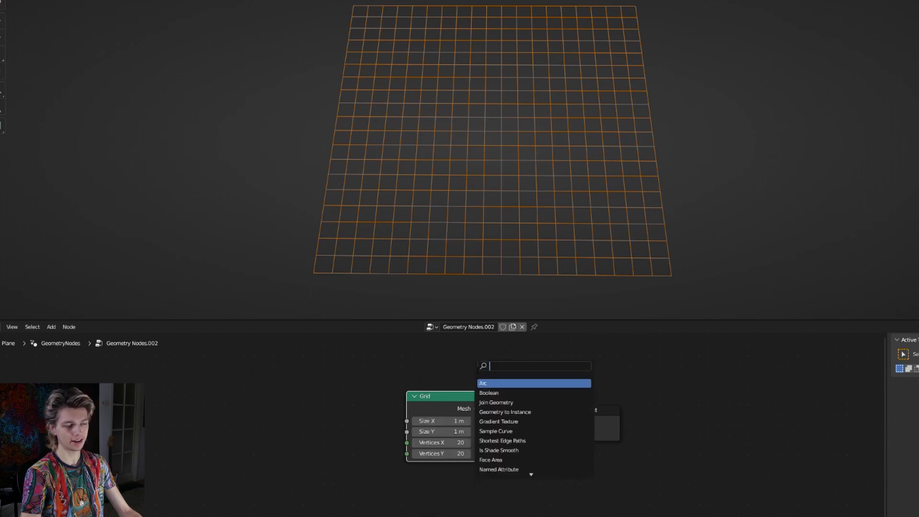
{"action": "left_click", "coordinate": [504, 384]}
{"action": "left_click", "coordinate": [515, 420]}
{"action": "left_click_drag", "start_coordinate": [551, 486], "coordinate": [486, 486]}
{"action": "left_click", "coordinate": [550, 488]}
{"action": "type", "text": "0"}
{"action": "key", "text": "Return"}
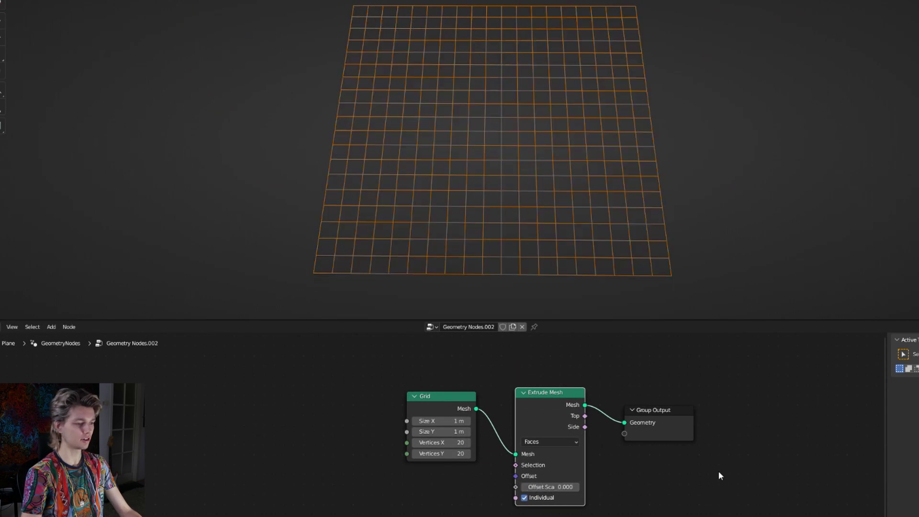
Insert a Scale Elements node after Extrude Mesh, link Top to its Selection, and set its Scale to 0.
{"action": "key", "text": "shift+a"}
{"action": "left_click", "coordinate": [578, 367]}
{"action": "type", "text": "scale"}
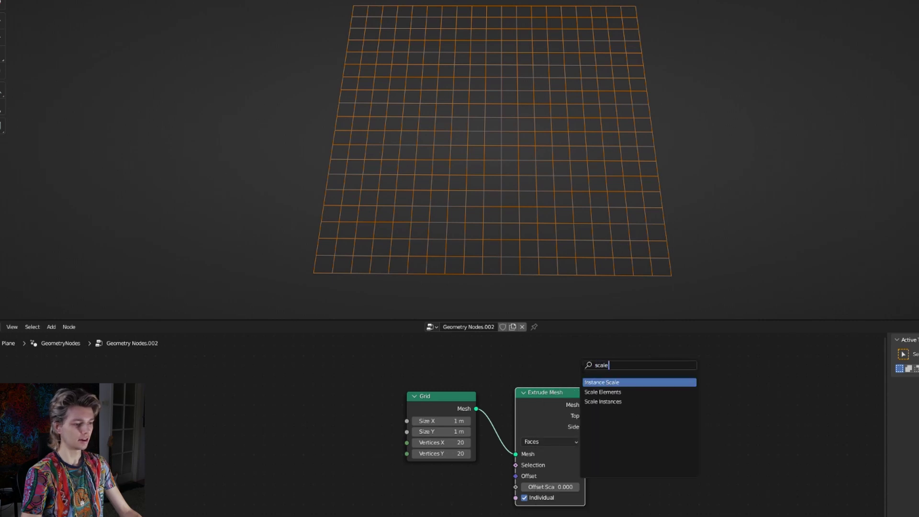
{"action": "type", "text": " e"}
{"action": "key", "text": "Return"}
{"action": "left_click", "coordinate": [593, 421]}
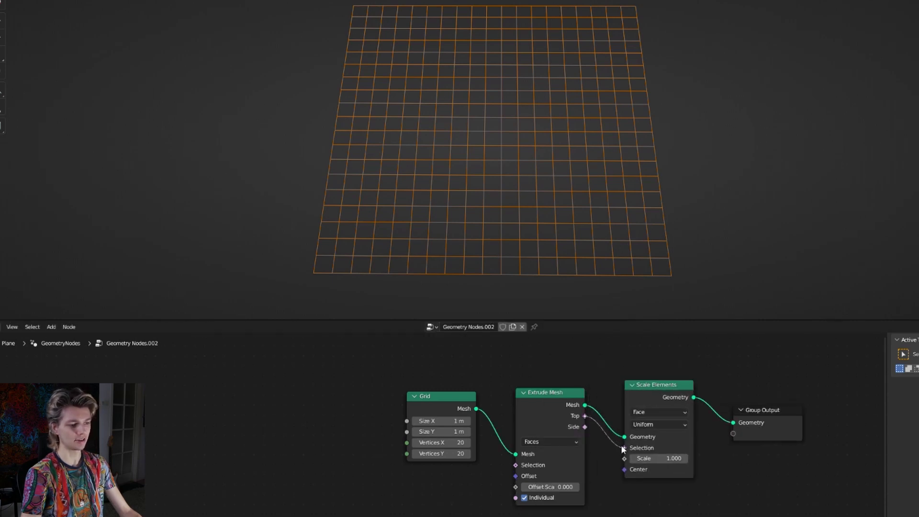
{"action": "left_click_drag", "start_coordinate": [658, 458], "coordinate": [611, 458]}
{"action": "scroll", "coordinate": [533, 267], "scroll_direction": "up", "scroll_amount": 1}
{"action": "middle_click_drag", "start_coordinate": [533, 267], "coordinate": [553, 267]}
{"action": "left_click", "coordinate": [654, 285]}
{"action": "middle_click_drag", "start_coordinate": [654, 285], "coordinate": [632, 286]}
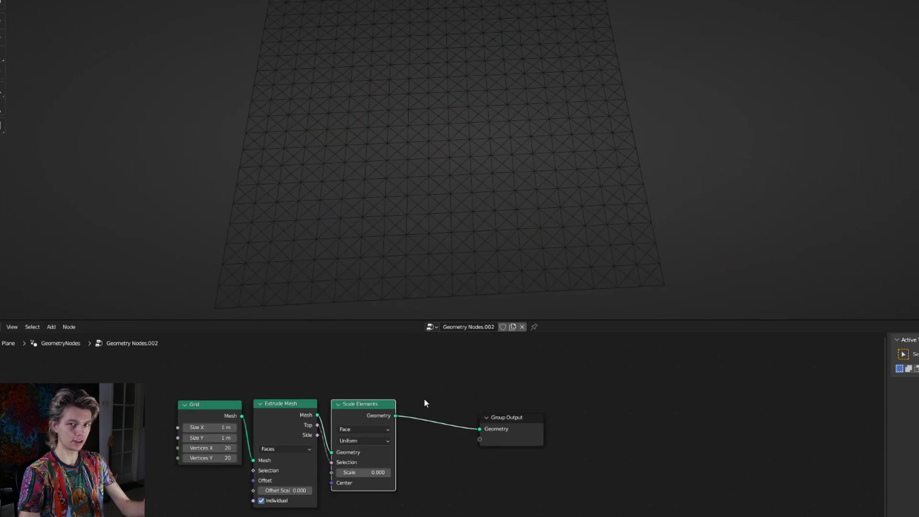
Insert a Merge by Distance node between Scale Elements and Group Output.
{"action": "key", "text": "shift+a"}
{"action": "left_click", "coordinate": [424, 366]}
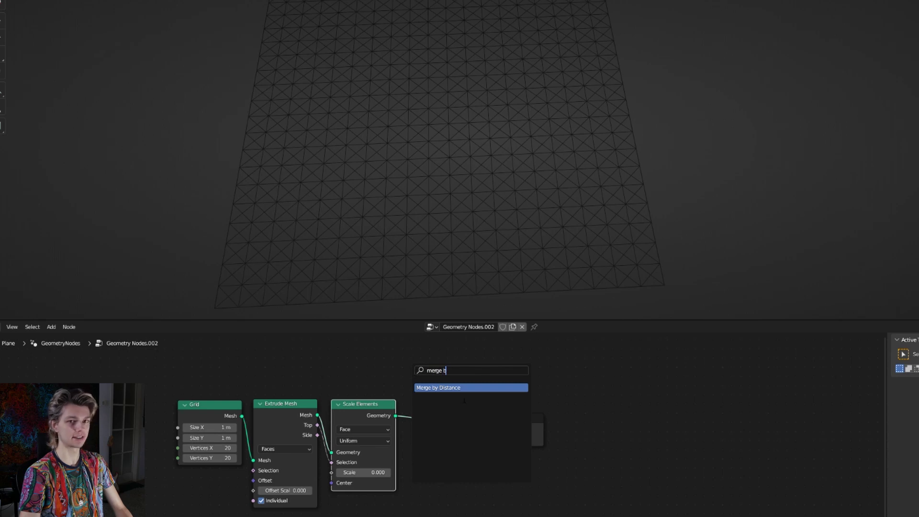
{"action": "key", "text": "Return"}
{"action": "left_click", "coordinate": [457, 428]}
Insert a Dual Mesh node after Merge by Distance with Keep Boundaries enabled, and examine the resulting pattern.
{"action": "key", "text": "shift+a"}
{"action": "left_click", "coordinate": [447, 365]}
{"action": "type", "text": "dual m"}
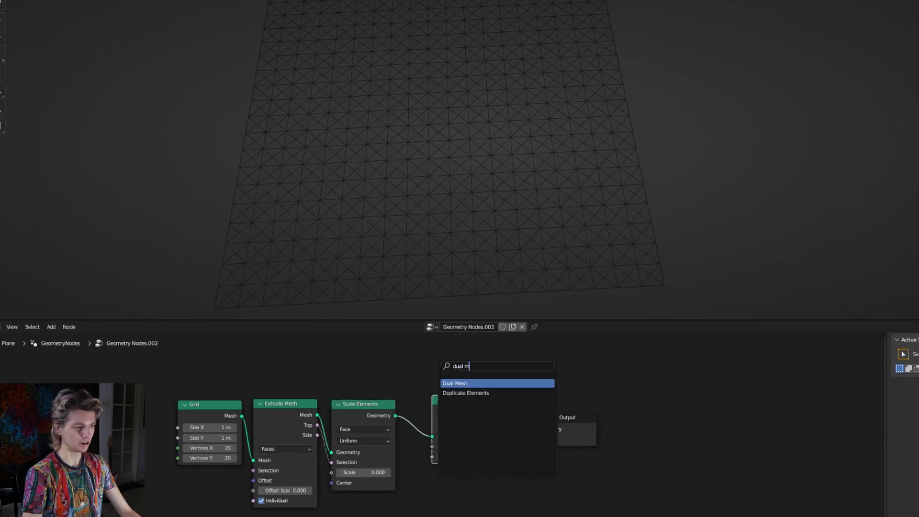
{"action": "key", "text": "Return"}
{"action": "left_click", "coordinate": [555, 426]}
{"action": "left_click", "coordinate": [532, 253]}
{"action": "middle_click_drag", "start_coordinate": [590, 218], "coordinate": [669, 225]}
{"action": "middle_click_drag", "start_coordinate": [548, 316], "coordinate": [573, 248]}
Move the extrude-to-dual-mesh chain aside, cut its links, and connect the Grid through a Triangulate node to Group Output.
{"action": "left_click", "coordinate": [573, 248]}
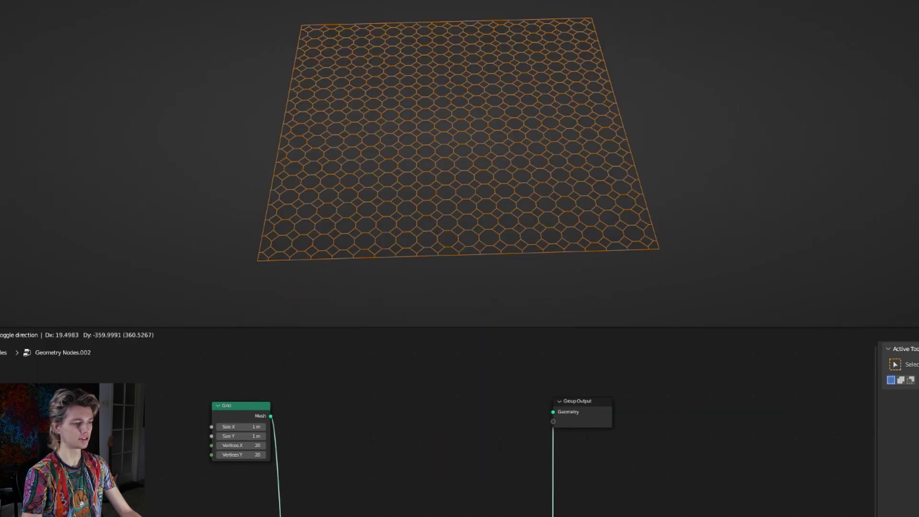
{"action": "right_click_drag", "start_coordinate": [360, 506], "coordinate": [362, 507], "text": "ctrl"}
{"action": "key", "text": "shift+a"}
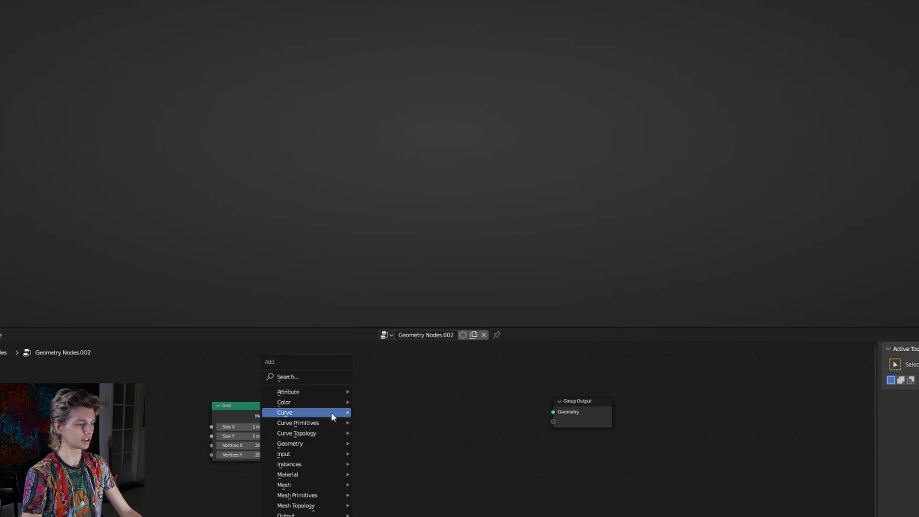
{"action": "left_click", "coordinate": [306, 377]}
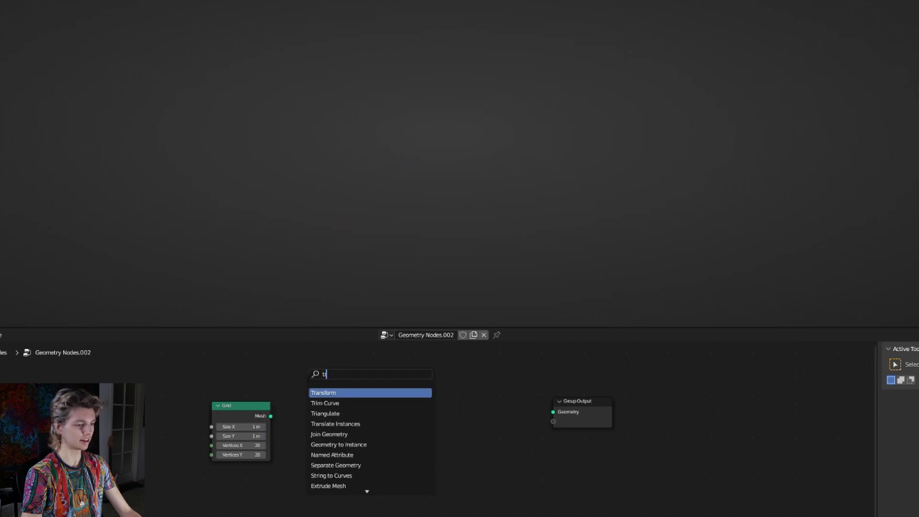
{"action": "type", "text": "t"}
{"action": "left_click", "coordinate": [326, 413]}
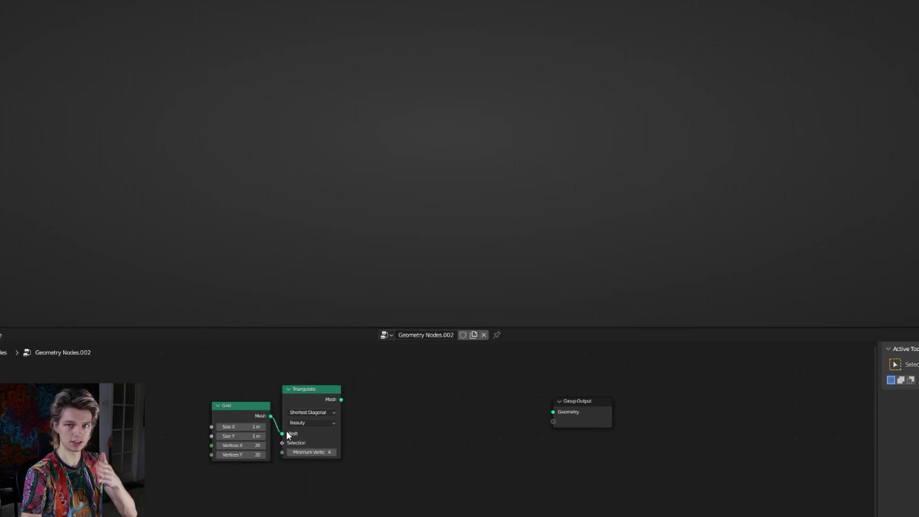
{"action": "left_click_drag", "start_coordinate": [547, 415], "coordinate": [552, 413]}
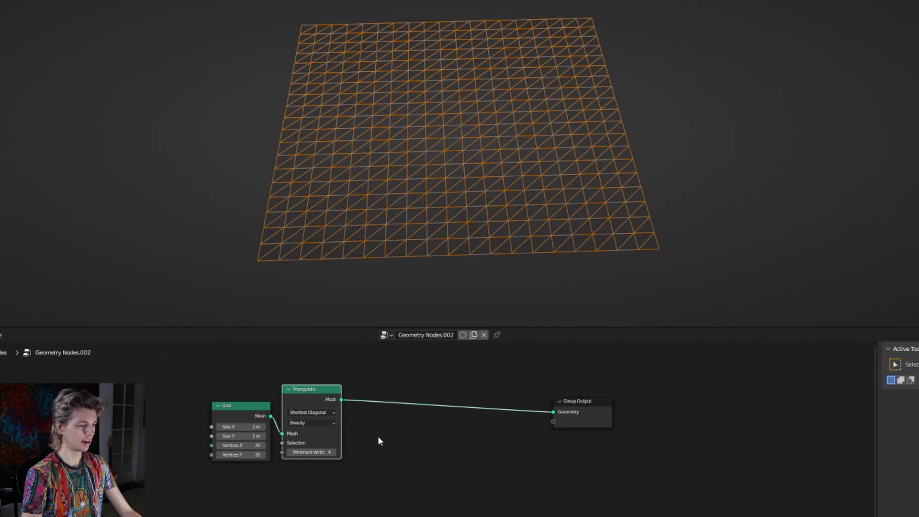
Insert a Dual Mesh node between Triangulate and Group Output.
{"action": "key", "text": "shift+a"}
{"action": "type", "text": "dual"}
{"action": "left_click", "coordinate": [383, 399]}
{"action": "left_click", "coordinate": [372, 407]}
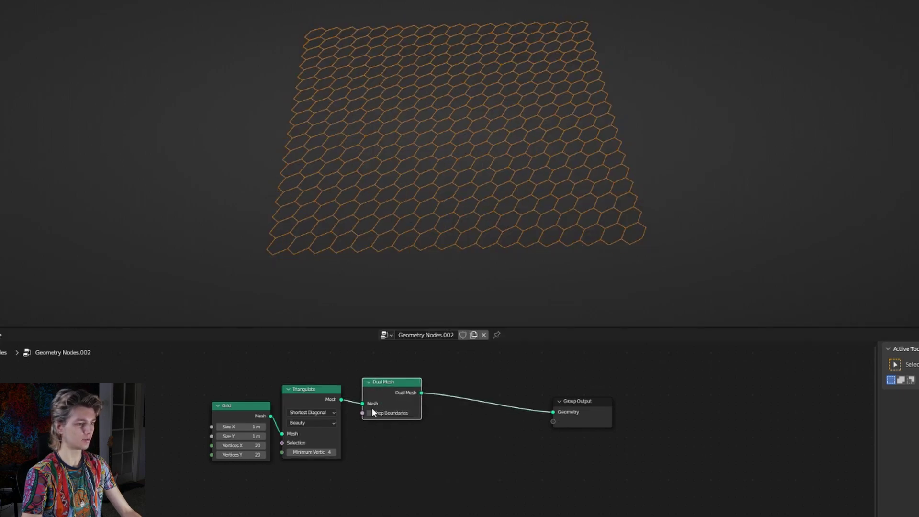
Insert a Transform node after the Dual Mesh and set its Z rotation to 45°.
{"action": "key", "text": "shift+a"}
{"action": "left_click", "coordinate": [453, 376]}
{"action": "type", "text": "t"}
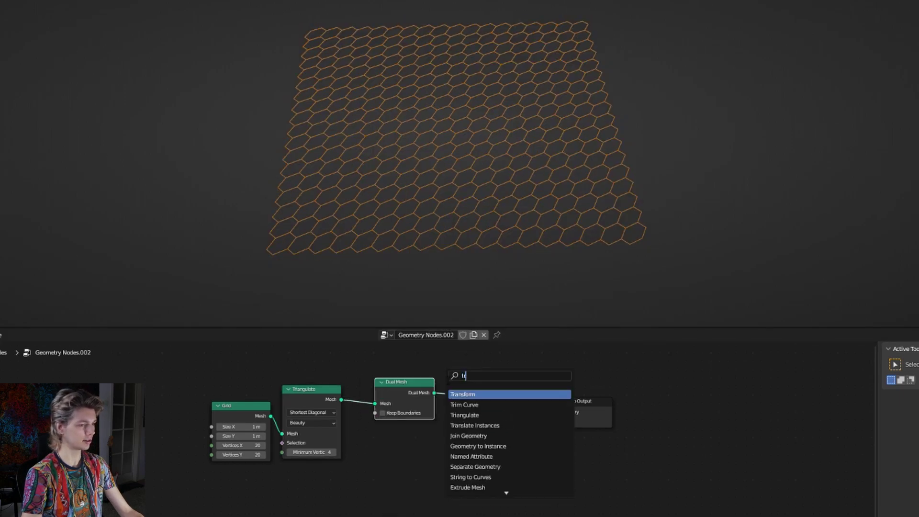
{"action": "type", "text": "ran"}
{"action": "key", "text": "Return"}
{"action": "left_click", "coordinate": [506, 455]}
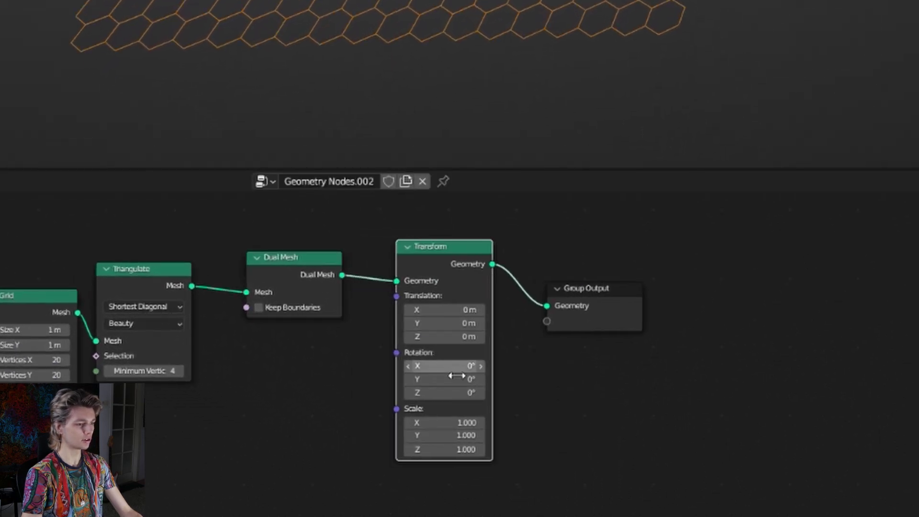
{"action": "left_click", "coordinate": [457, 393]}
{"action": "type", "text": "45"}
{"action": "key", "text": "Return"}
Duplicate the Transform node before Group Output, setting the copy's X scale to 2/3 and its Z rotation to 0°.
{"action": "key", "text": "shift+d"}
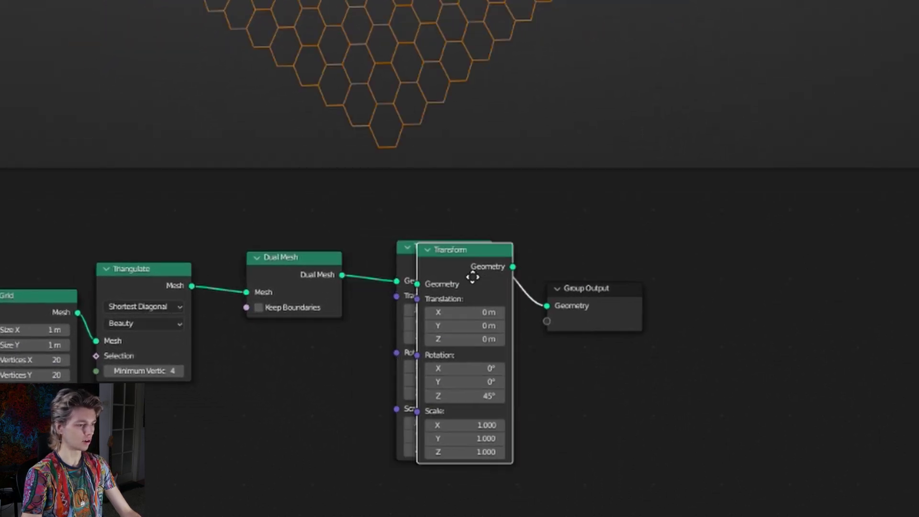
{"action": "left_click", "coordinate": [588, 351]}
{"action": "left_click", "coordinate": [607, 425]}
{"action": "type", "text": "2/3"}
{"action": "key", "text": "Return"}
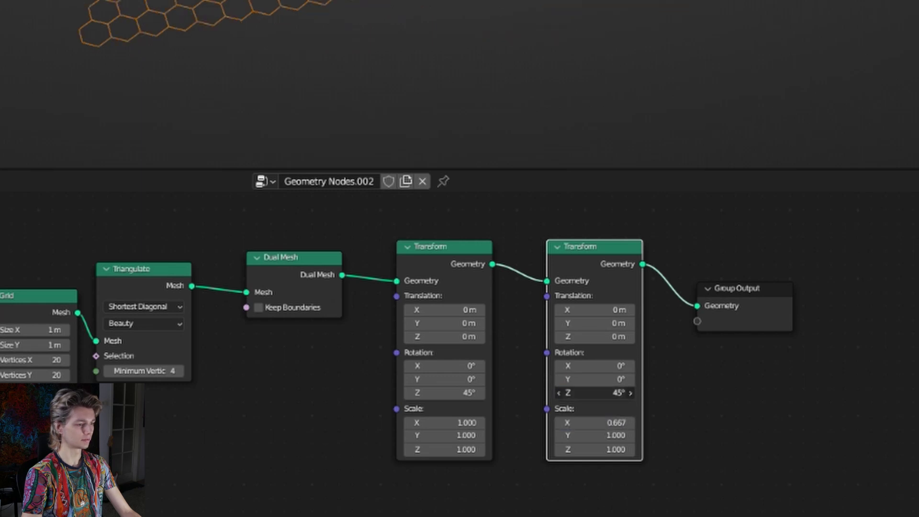
{"action": "type", "text": "0"}
{"action": "key", "text": "Return"}
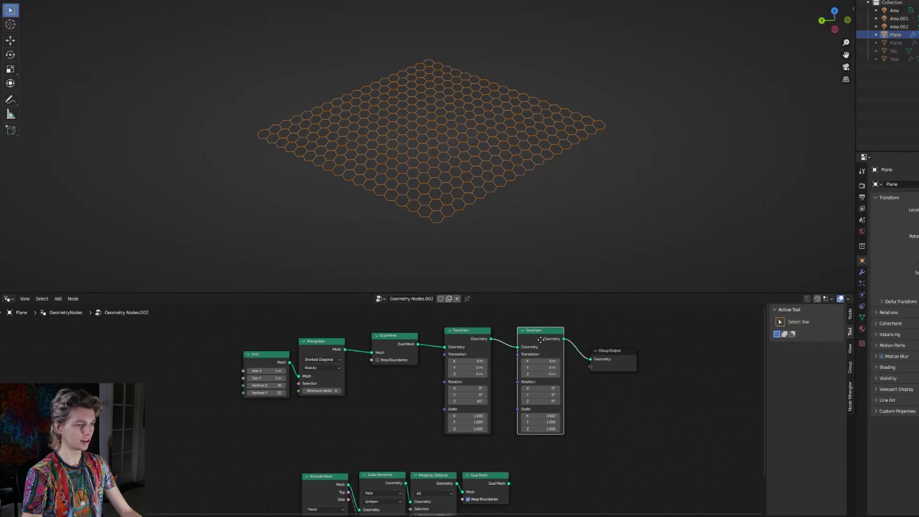
Pull the second Transform and Group Output nodes closer together and enable Keep Boundaries on the connected Dual Mesh.
{"action": "left_click_drag", "start_coordinate": [540, 339], "coordinate": [522, 337]}
{"action": "left_click_drag", "start_coordinate": [615, 350], "coordinate": [576, 333]}
{"action": "left_click_drag", "start_coordinate": [606, 375], "coordinate": [461, 335]}
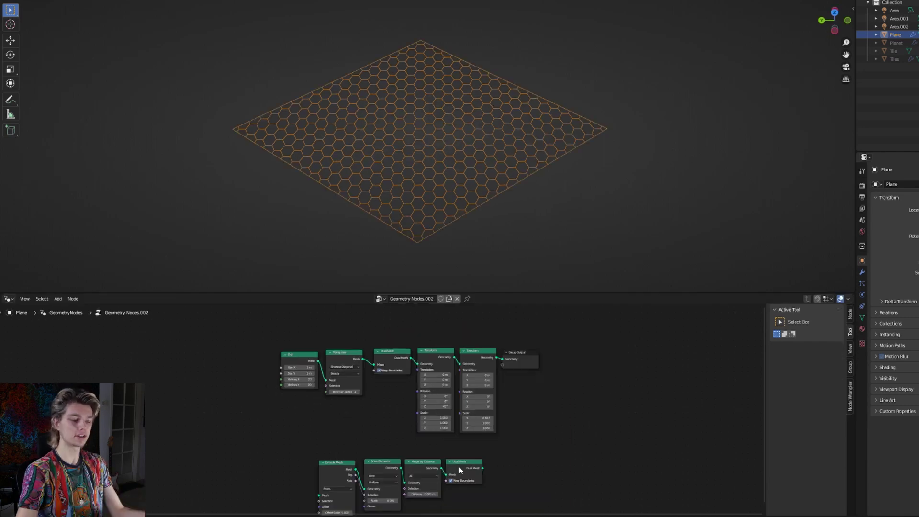
Delete the detached Dual Mesh node and shift the remaining detached Extrude Mesh, Scale Elements and Merge by Distance nodes.
{"action": "left_click", "coordinate": [458, 467]}
{"action": "key", "text": "x"}
{"action": "left_click_drag", "start_coordinate": [469, 467], "coordinate": [349, 473]}
{"action": "key", "text": "g"}
{"action": "left_click", "coordinate": [296, 424]}
Make room after Triangulate and connect the Extrude Mesh, Scale Elements and Merge by Distance chain between it and Dual Mesh.
{"action": "left_click_drag", "start_coordinate": [216, 344], "coordinate": [338, 362]}
{"action": "key", "text": "g"}
{"action": "left_click", "coordinate": [186, 362]}
{"action": "left_click_drag", "start_coordinate": [247, 395], "coordinate": [372, 436]}
{"action": "left_click_drag", "start_coordinate": [383, 418], "coordinate": [374, 365]}
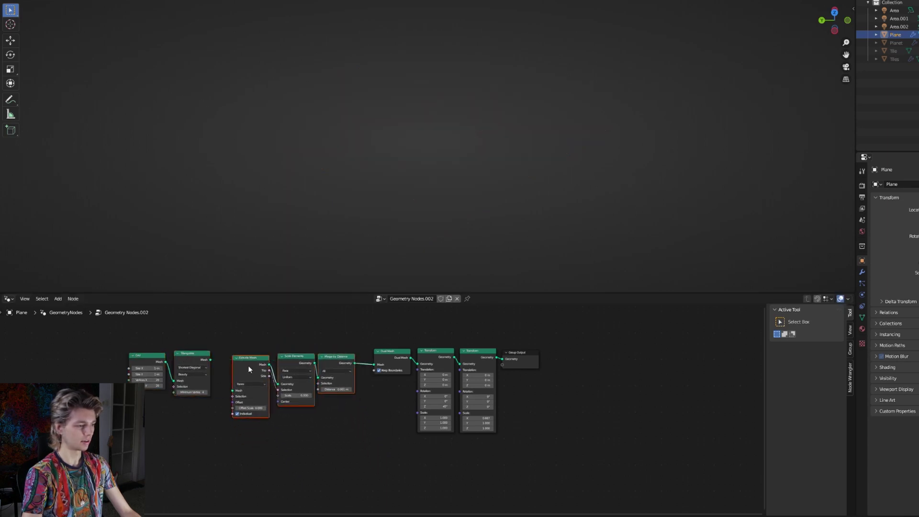
{"action": "left_click_drag", "start_coordinate": [238, 393], "coordinate": [233, 390]}
{"action": "scroll", "coordinate": [424, 217], "scroll_direction": "up", "scroll_amount": 4}
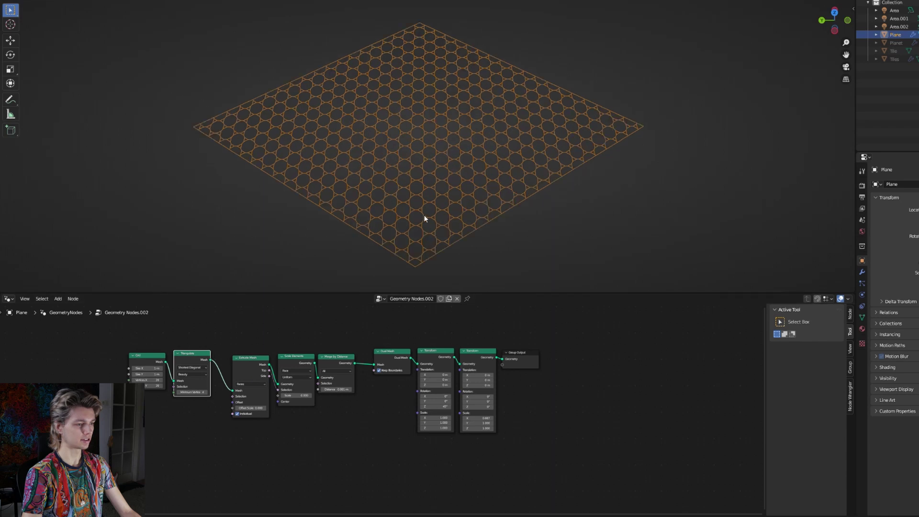
{"action": "middle_click_drag", "start_coordinate": [435, 207], "coordinate": [427, 280]}
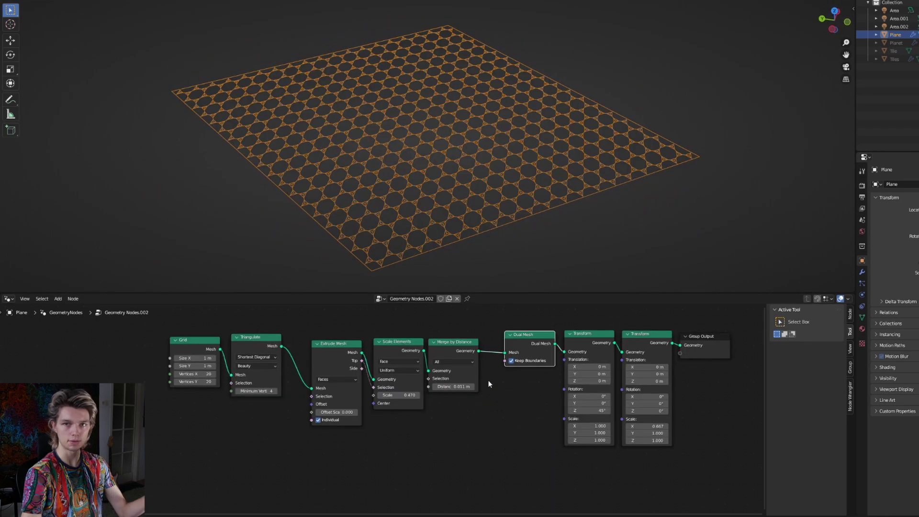
Detach the Dual Mesh node from the chain and adjust the Scale Elements factor to vary the grid pattern.
{"action": "left_click_drag", "start_coordinate": [533, 339], "coordinate": [524, 393], "text": "alt"}
{"action": "left_click_drag", "start_coordinate": [416, 395], "coordinate": [445, 395]}
{"action": "middle_click_drag", "start_coordinate": [470, 252], "coordinate": [525, 226]}
{"action": "scroll", "coordinate": [529, 225], "scroll_direction": "up", "scroll_amount": 3}
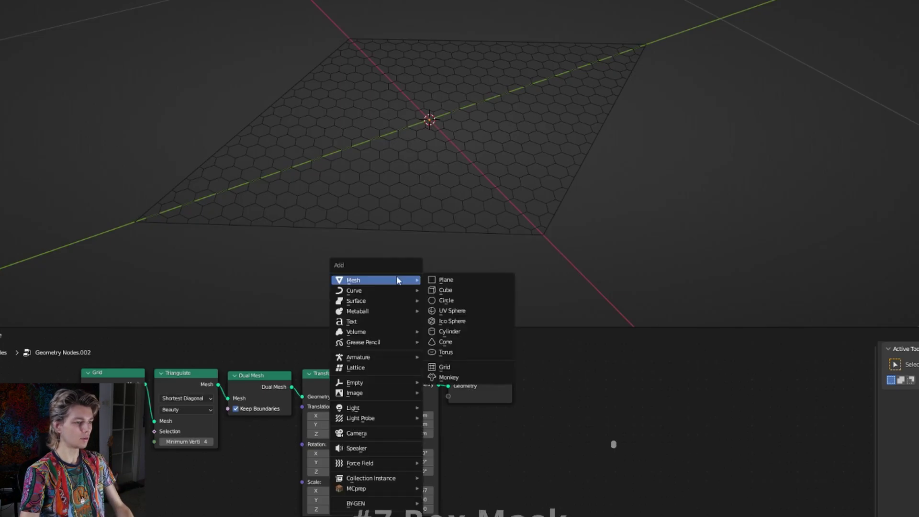
Add a cube at the origin, scale it down to sit within the hexagon grid, and reselect the grid object.
{"action": "left_click", "coordinate": [445, 290]}
{"action": "key", "text": "s"}
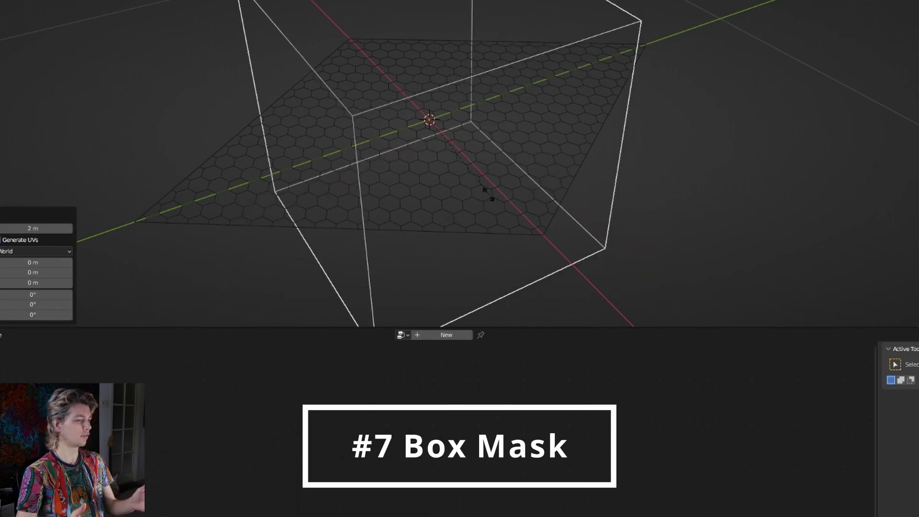
{"action": "left_click", "coordinate": [424, 160]}
{"action": "left_click", "coordinate": [457, 210]}
Add an Object Info node below the chain, pick the cube as its object and set it to Relative.
{"action": "middle_click_drag", "start_coordinate": [512, 492], "coordinate": [509, 472]}
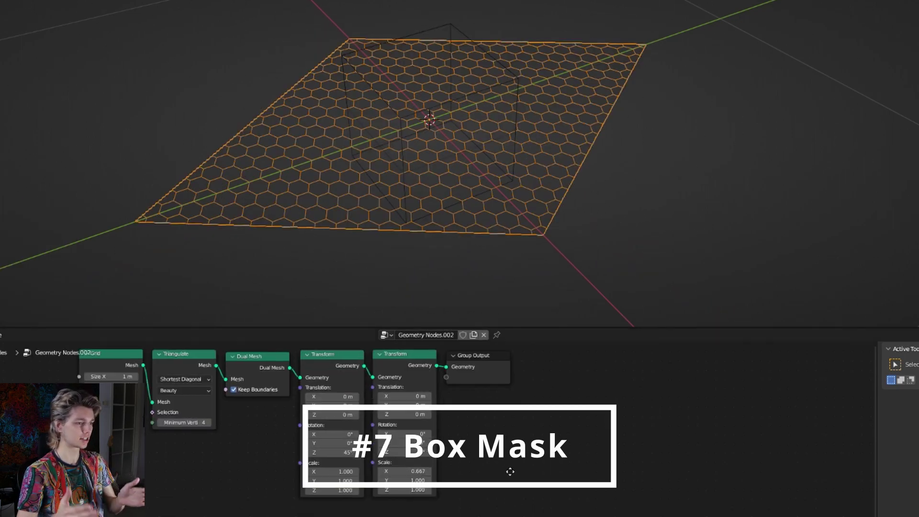
{"action": "scroll", "coordinate": [510, 472], "scroll_direction": "down", "scroll_amount": 3}
{"action": "key", "text": "shift+a"}
{"action": "type", "text": "object in"}
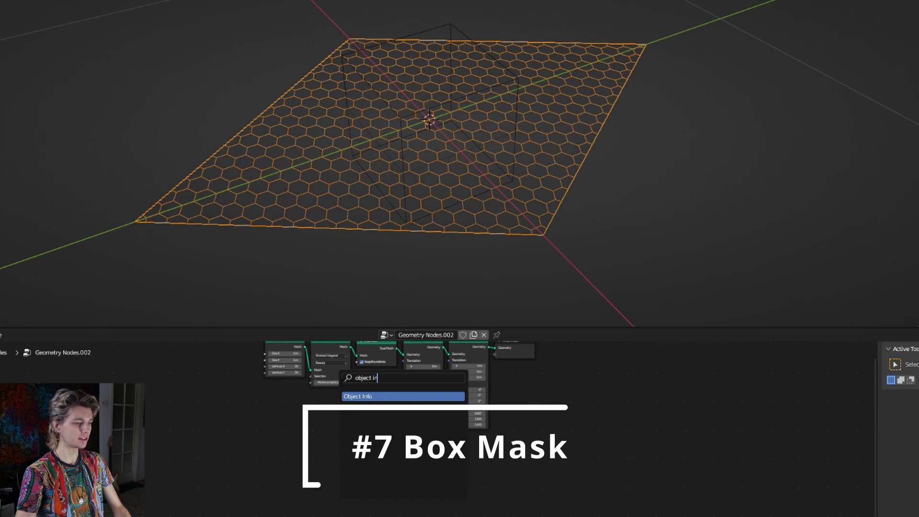
{"action": "left_click", "coordinate": [352, 397]}
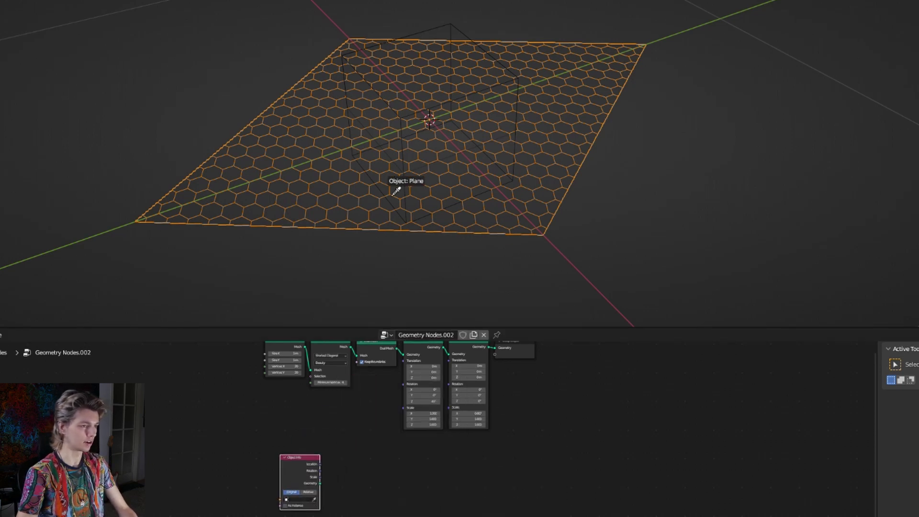
{"action": "scroll", "coordinate": [332, 454], "scroll_direction": "up", "scroll_amount": 5}
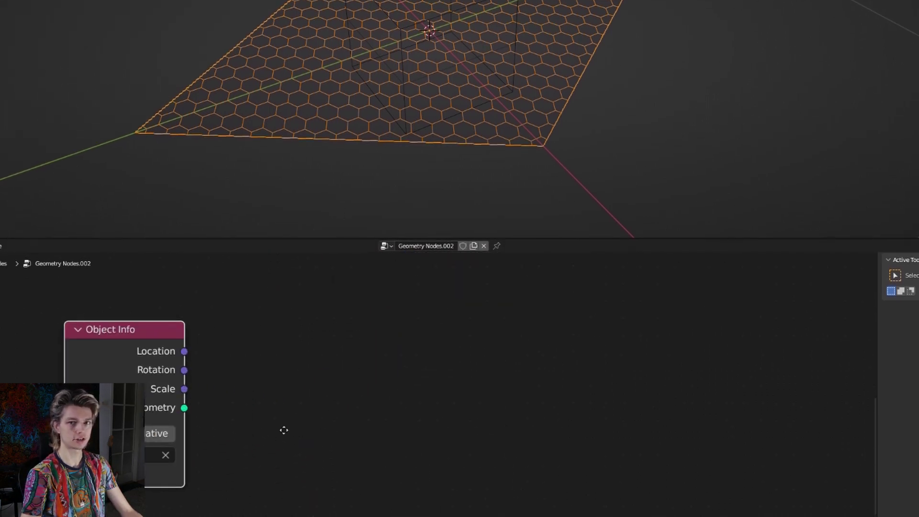
{"action": "left_click", "coordinate": [231, 414]}
{"action": "scroll", "coordinate": [371, 394], "scroll_direction": "down", "scroll_amount": 2}
Add a Bounding Box node and feed it the Object Info geometry.
{"action": "key", "text": "shift+a"}
{"action": "type", "text": "bound"}
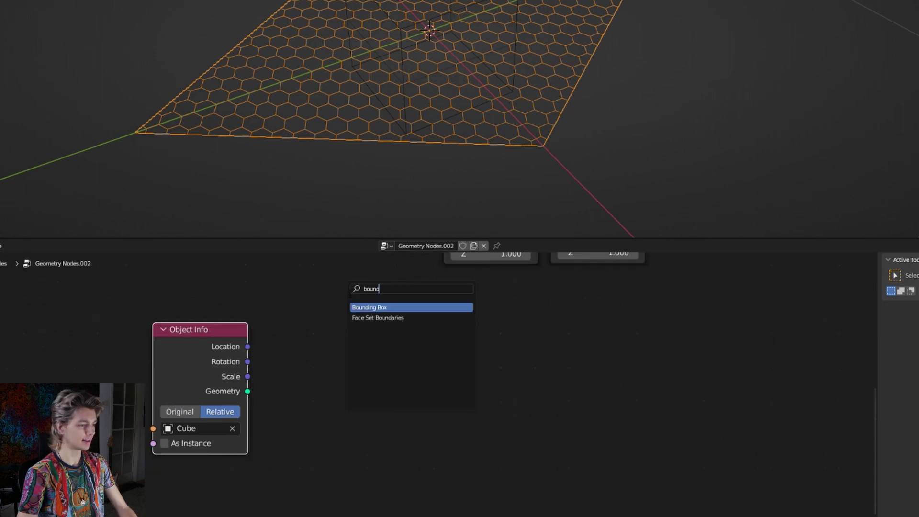
{"action": "left_click", "coordinate": [412, 307]}
{"action": "left_click", "coordinate": [323, 374]}
{"action": "left_click_drag", "start_coordinate": [247, 391], "coordinate": [265, 402]}
Add a Position node and arrange it above the Object Info node.
{"action": "key", "text": "shift+a"}
{"action": "type", "text": "po"}
{"action": "left_click", "coordinate": [421, 309]}
{"action": "left_click", "coordinate": [194, 311]}
{"action": "left_click_drag", "start_coordinate": [194, 354], "coordinate": [198, 391]}
{"action": "left_click_drag", "start_coordinate": [222, 297], "coordinate": [204, 317]}
Add a Vector Math node set to Absolute, feed it the Position, and place it above the Bounding Box node.
{"action": "key", "text": "shift+a"}
{"action": "left_click", "coordinate": [195, 288]}
{"action": "type", "text": "vec"}
{"action": "left_click", "coordinate": [216, 312]}
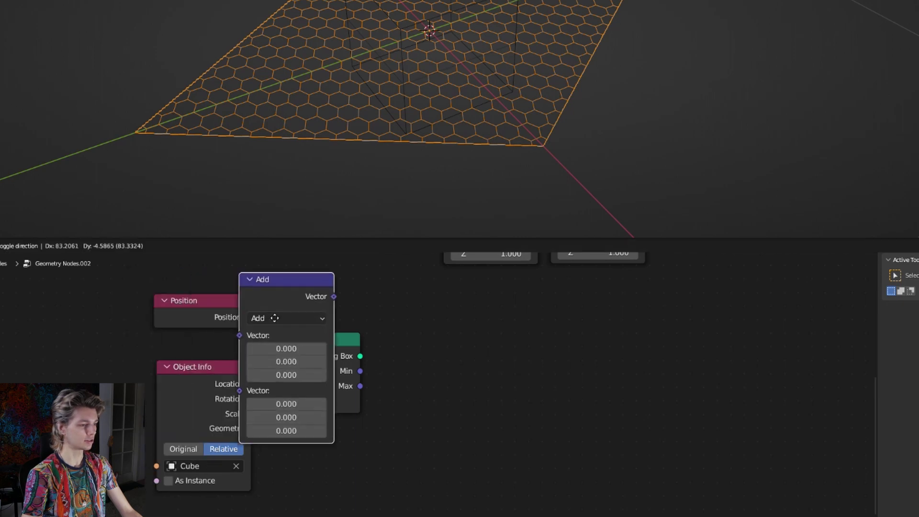
{"action": "left_click", "coordinate": [313, 309]}
{"action": "left_click_drag", "start_coordinate": [285, 353], "coordinate": [279, 388]}
{"action": "left_click_drag", "start_coordinate": [280, 328], "coordinate": [290, 329]}
{"action": "left_click", "coordinate": [312, 312]}
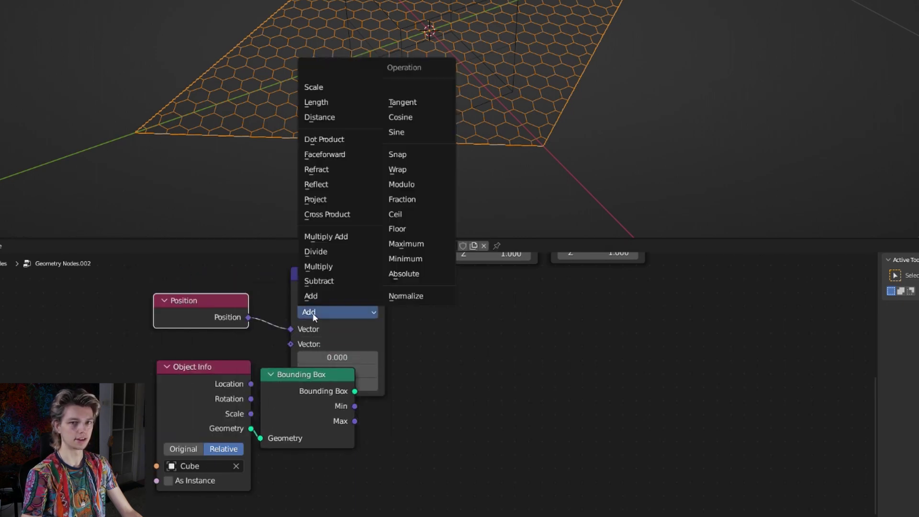
{"action": "left_click", "coordinate": [403, 273]}
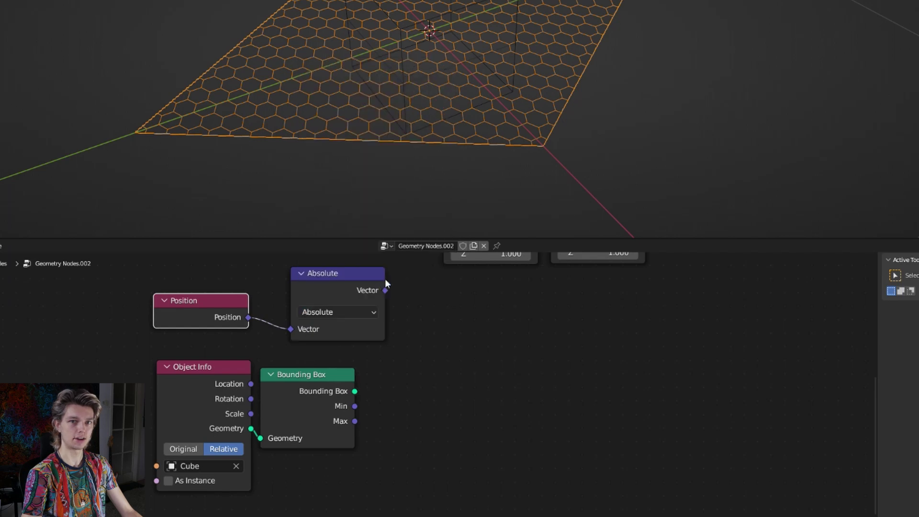
{"action": "key", "text": "g"}
{"action": "left_click", "coordinate": [290, 301]}
{"action": "scroll", "coordinate": [331, 365], "scroll_direction": "down", "scroll_amount": 2}
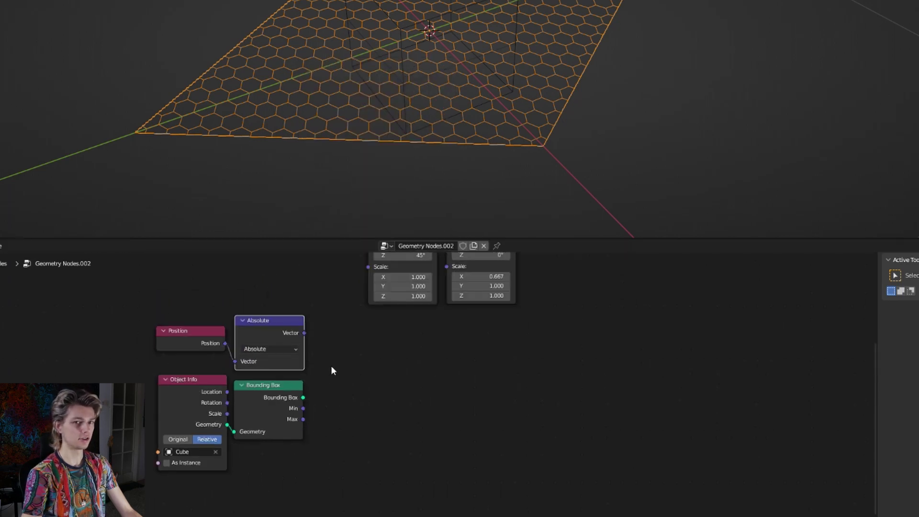
Duplicate the Absolute node as a Subtract that subtracts the Bounding Box Max from the absolute position.
{"action": "key", "text": "shift+d"}
{"action": "left_click", "coordinate": [360, 364]}
{"action": "left_click", "coordinate": [361, 359]}
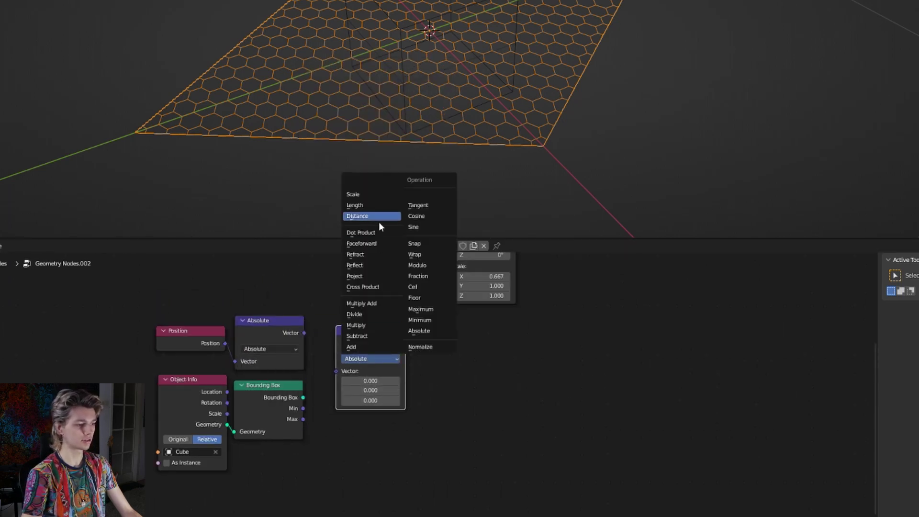
{"action": "left_click", "coordinate": [356, 336]}
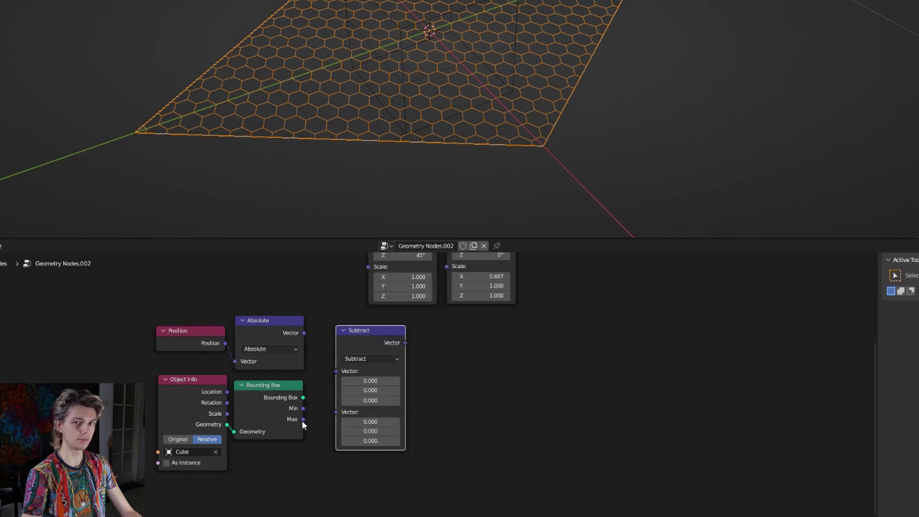
{"action": "left_click_drag", "start_coordinate": [303, 420], "coordinate": [337, 411]}
{"action": "left_click_drag", "start_coordinate": [336, 371], "coordinate": [336, 371]}
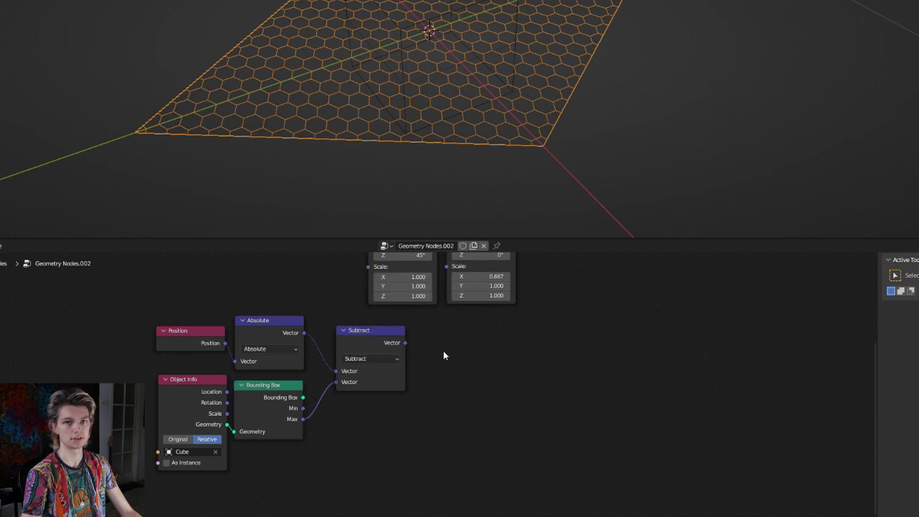
Add a Separate XYZ node fed by the Subtract vector.
{"action": "middle_click_drag", "start_coordinate": [443, 350], "coordinate": [391, 370]}
{"action": "key", "text": "shift+a"}
{"action": "type", "text": "se"}
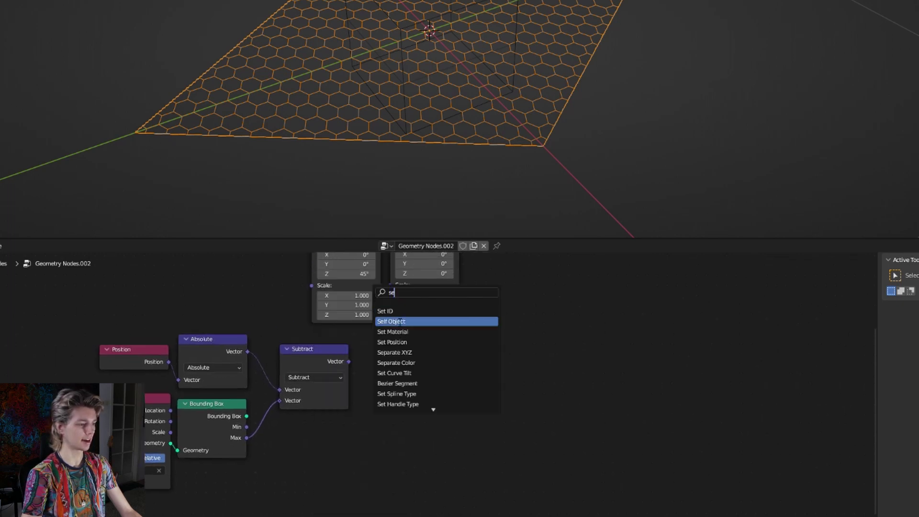
{"action": "left_click", "coordinate": [402, 353]}
{"action": "left_click", "coordinate": [400, 385]}
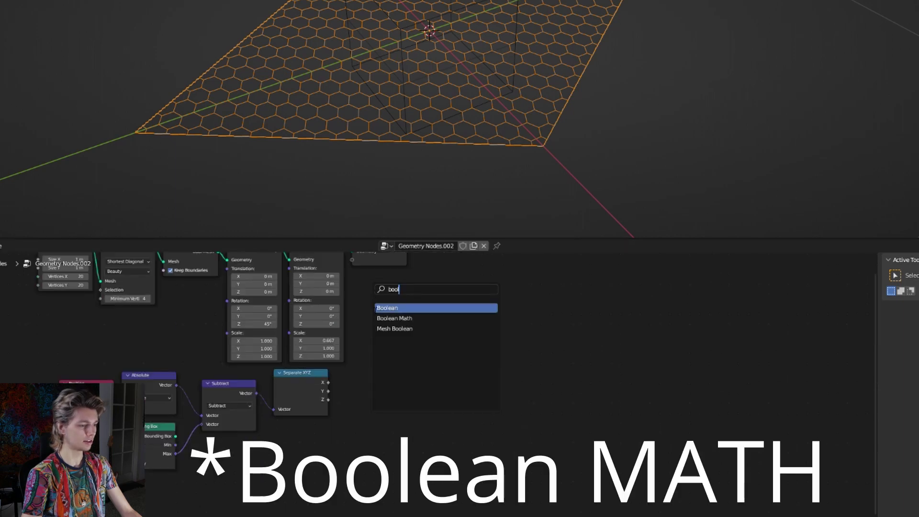
Add a Boolean Math node set to Or and connect the separated X and Y values to its inputs.
{"action": "left_click", "coordinate": [393, 319]}
{"action": "left_click", "coordinate": [378, 386]}
{"action": "left_click", "coordinate": [379, 384]}
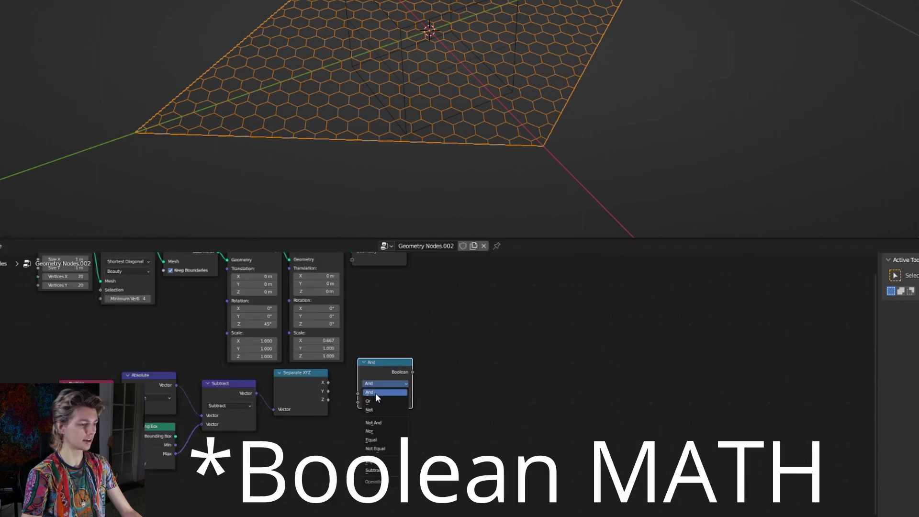
{"action": "left_click", "coordinate": [375, 401]}
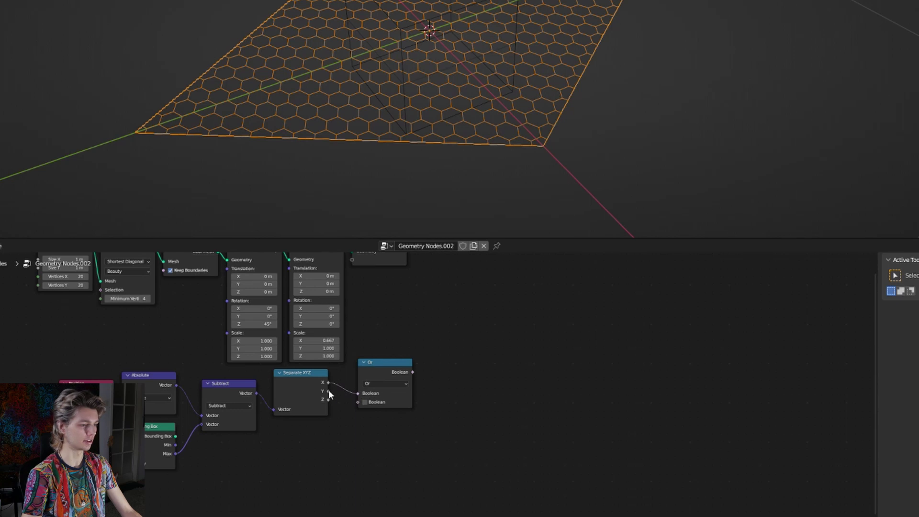
{"action": "middle_click_drag", "start_coordinate": [395, 343], "coordinate": [390, 396]}
{"action": "scroll", "coordinate": [390, 398], "scroll_direction": "down", "scroll_amount": 3}
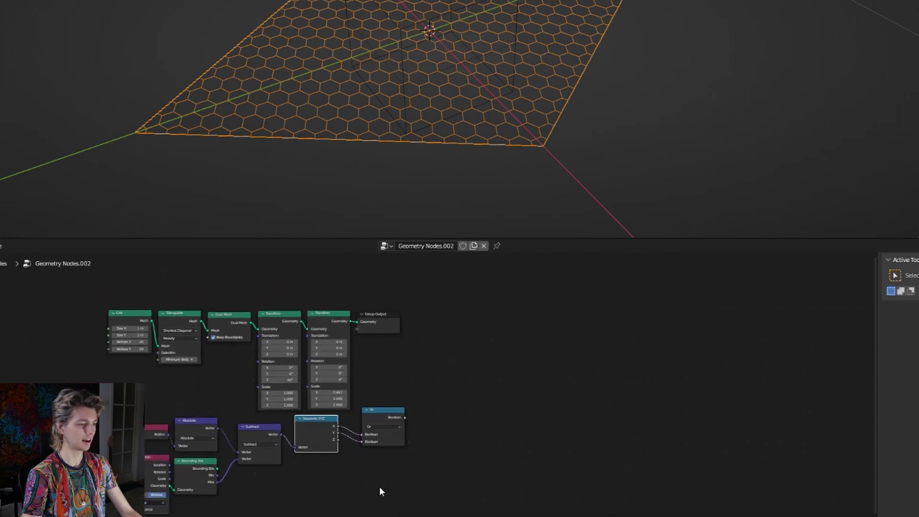
Insert a Delete Geometry node set to Face before Group Output, using the Or result as its selection.
{"action": "middle_click_drag", "start_coordinate": [380, 487], "coordinate": [378, 432]}
{"action": "left_click_drag", "start_coordinate": [393, 430], "coordinate": [119, 369]}
{"action": "left_click_drag", "start_coordinate": [316, 388], "coordinate": [265, 421]}
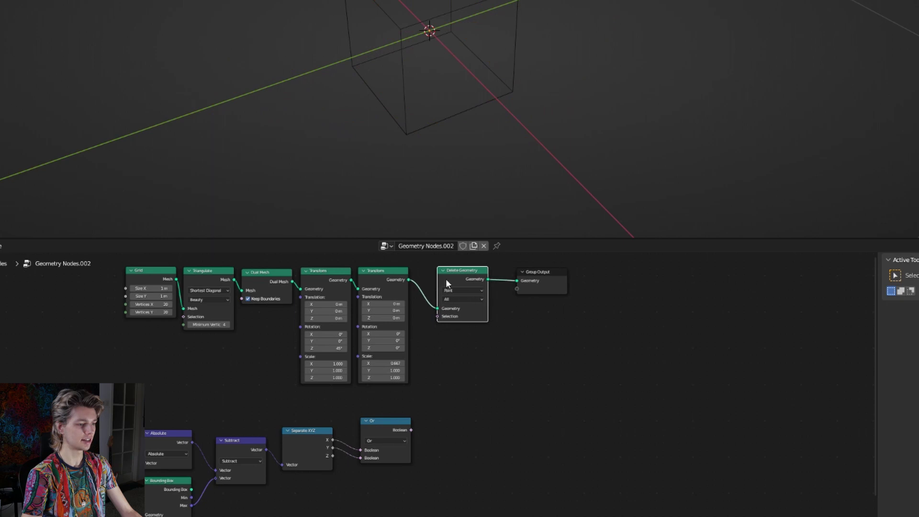
{"action": "left_click", "coordinate": [467, 330]}
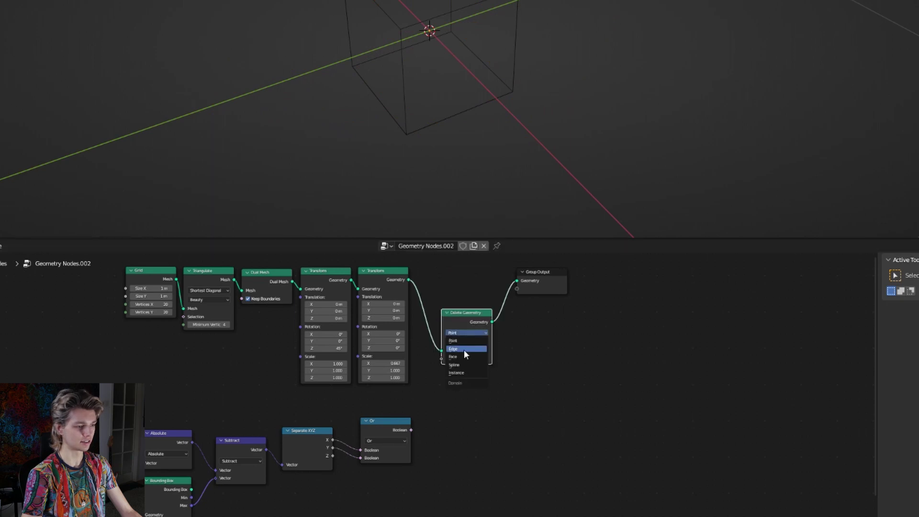
{"action": "left_click", "coordinate": [461, 357]}
{"action": "scroll", "coordinate": [446, 420], "scroll_direction": "up", "scroll_amount": 2}
{"action": "left_click_drag", "start_coordinate": [473, 347], "coordinate": [473, 347]}
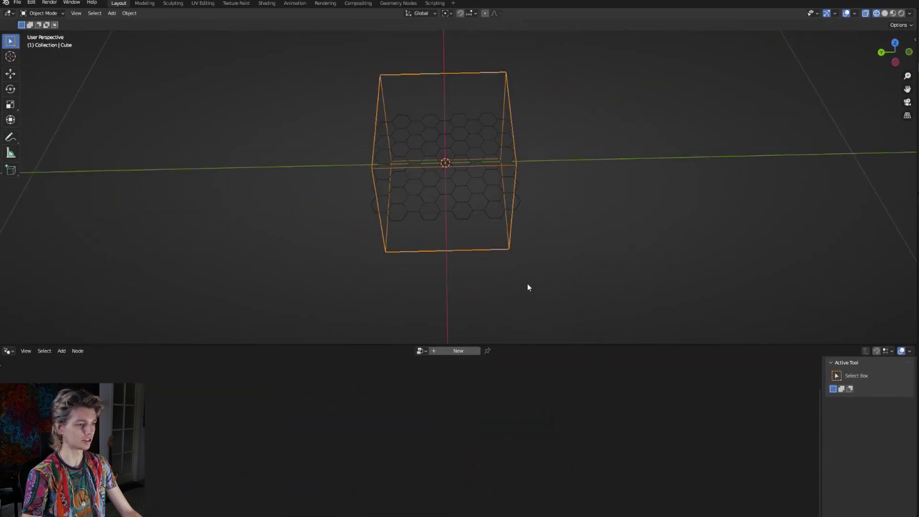
Scale the masking cube along the X axis to test the box mask on the hexagon grid.
{"action": "key", "text": "s"}
{"action": "key", "text": "x"}
{"action": "left_click", "coordinate": [530, 234]}
{"action": "key", "text": "s"}
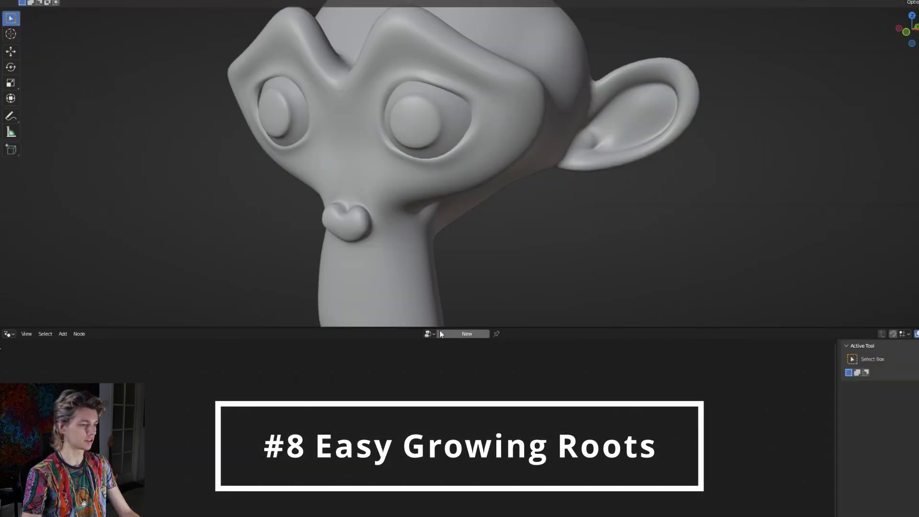
Create a new geometry node tree on the monkey head and insert an Extrude Mesh node with Offset Scale 0.
{"action": "left_click", "coordinate": [443, 334]}
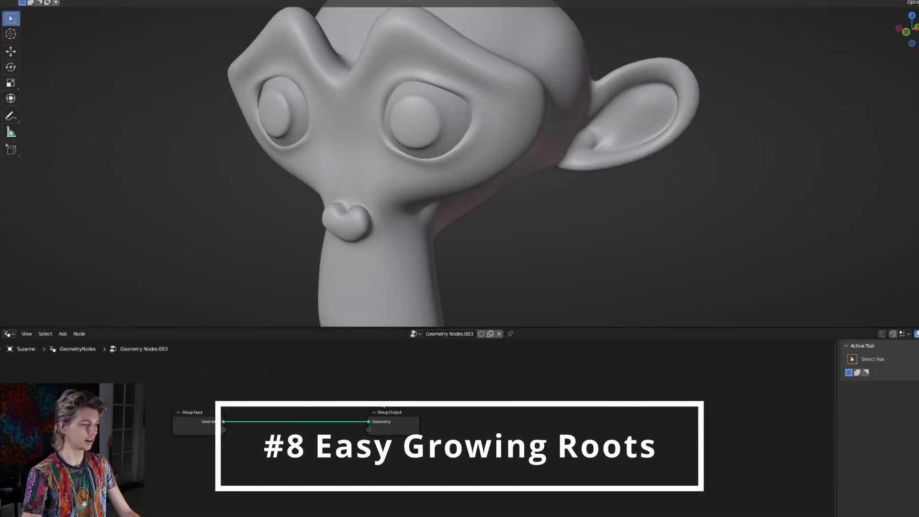
{"action": "key", "text": "shift+a"}
{"action": "type", "text": "ex"}
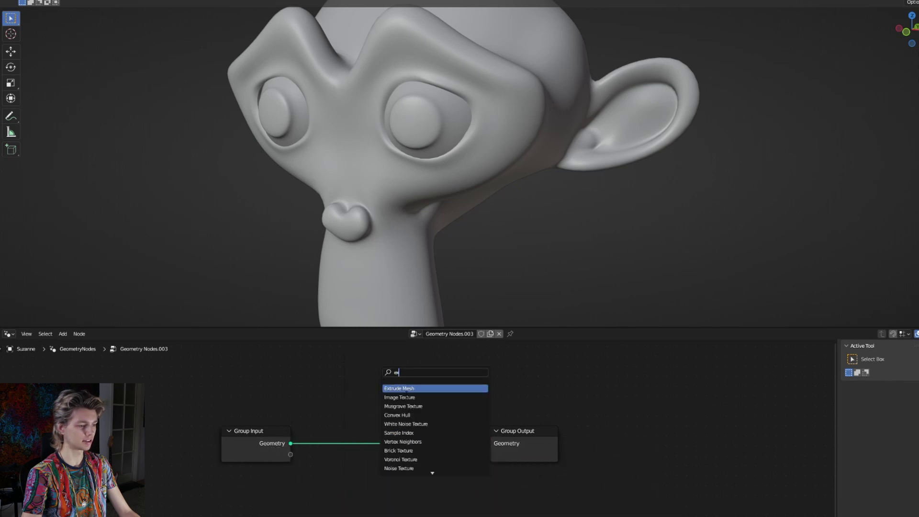
{"action": "key", "text": "Return"}
{"action": "left_click", "coordinate": [354, 436]}
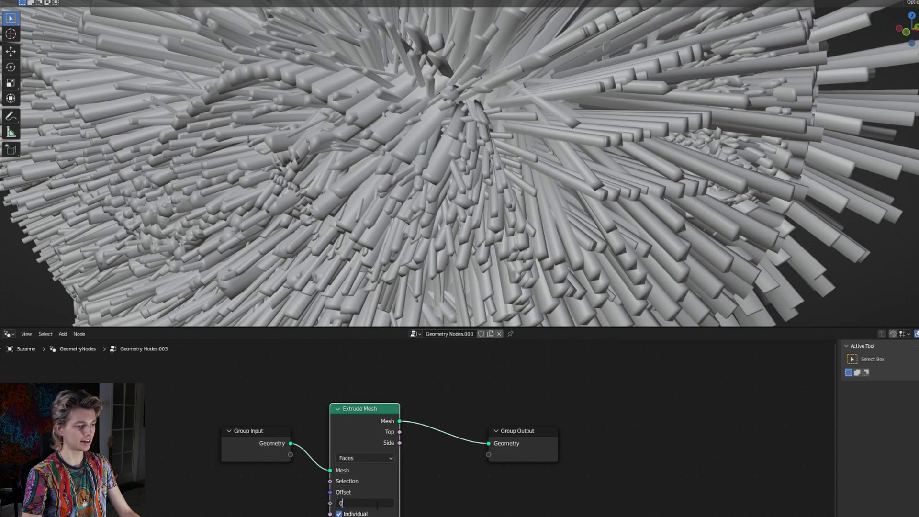
{"action": "key", "text": "Return"}
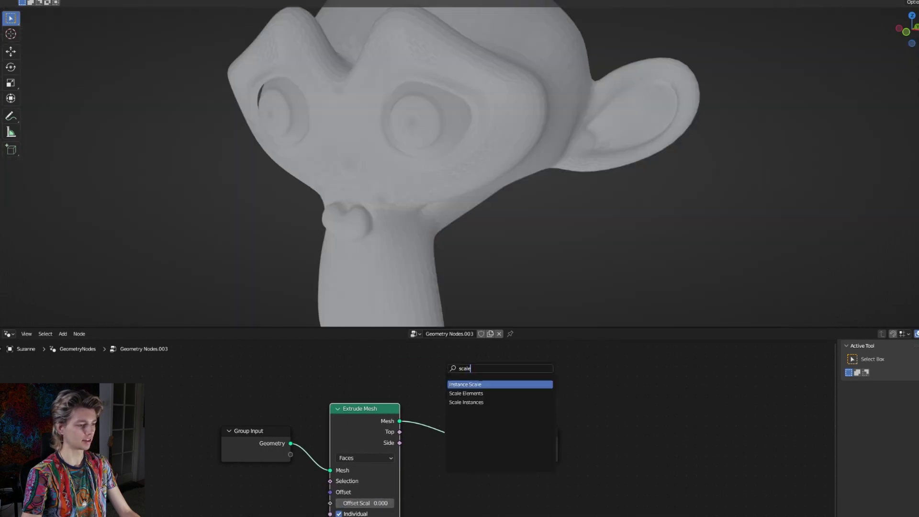
Insert a Scale Elements node after Extrude Mesh, with Top as its selection and the scale set to 0.
{"action": "left_click", "coordinate": [478, 393]}
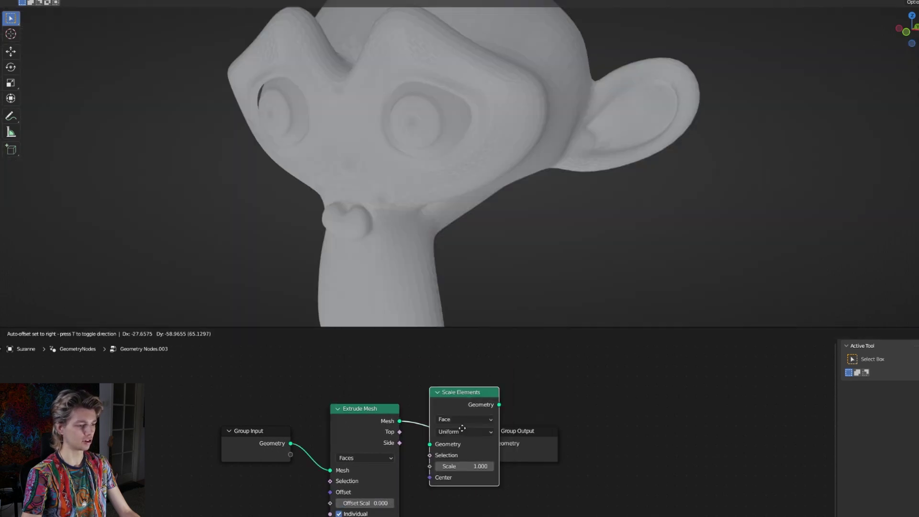
{"action": "left_click", "coordinate": [463, 432]}
{"action": "left_click_drag", "start_coordinate": [400, 431], "coordinate": [401, 432]}
{"action": "left_click", "coordinate": [471, 473]}
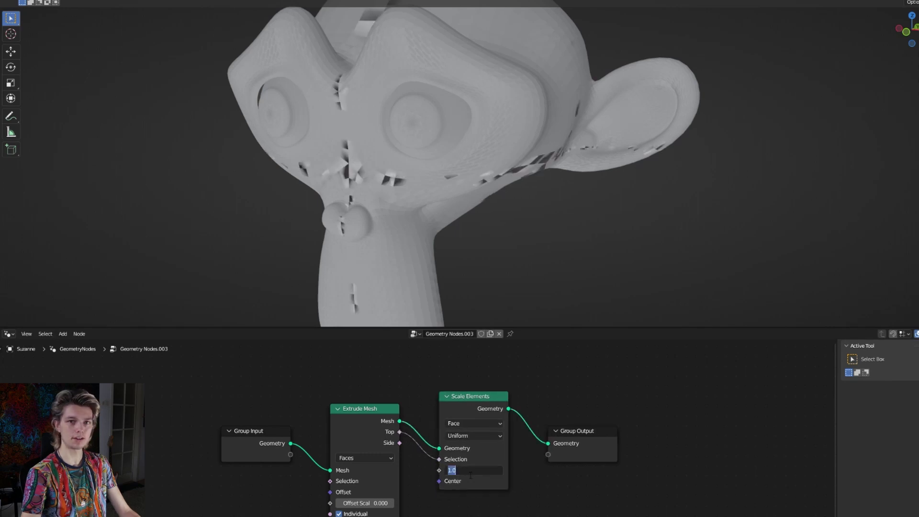
{"action": "type", "text": "0"}
{"action": "key", "text": "Return"}
Insert a Merge by Distance node after Scale Elements and pull the nodes and Group Output closer together.
{"action": "key", "text": "shift+a"}
{"action": "type", "text": "merge"}
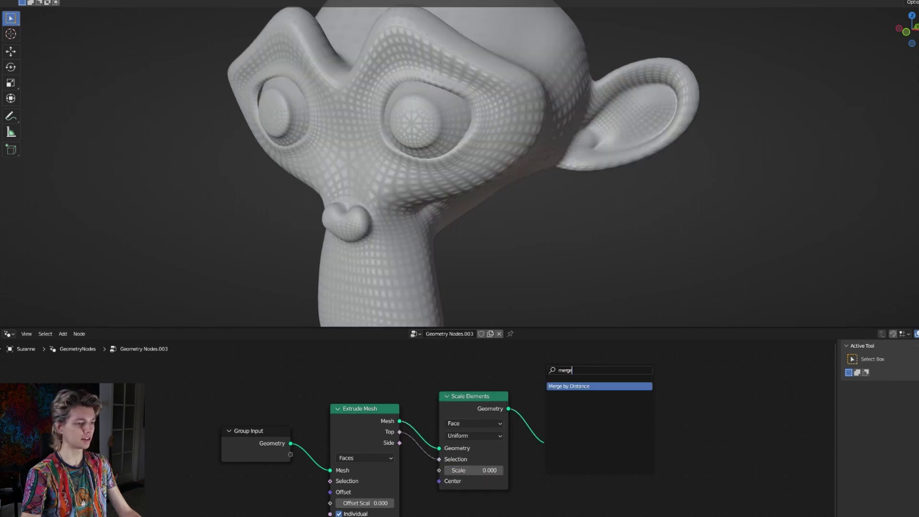
{"action": "left_click", "coordinate": [569, 389]}
{"action": "left_click", "coordinate": [543, 419]}
{"action": "left_click_drag", "start_coordinate": [585, 402], "coordinate": [557, 406]}
{"action": "left_click_drag", "start_coordinate": [487, 402], "coordinate": [460, 411]}
{"action": "left_click_drag", "start_coordinate": [558, 403], "coordinate": [520, 407]}
{"action": "left_click_drag", "start_coordinate": [698, 447], "coordinate": [619, 425]}
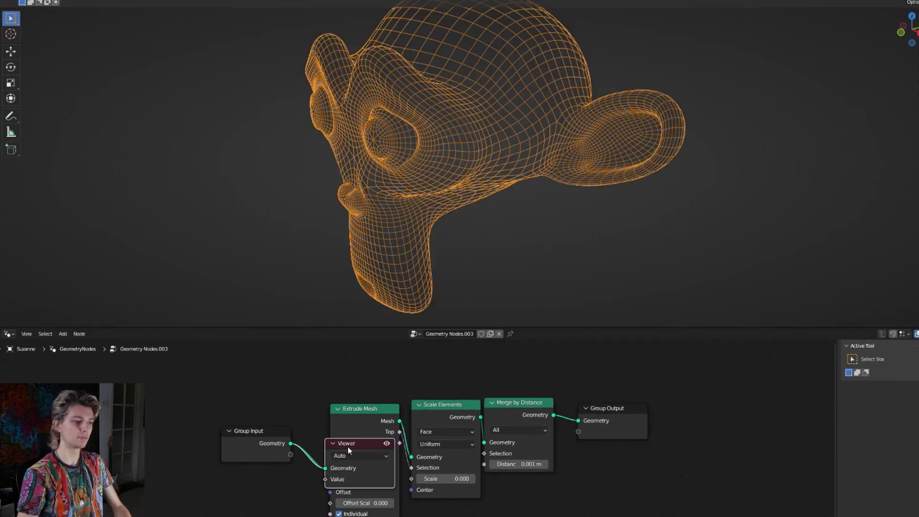
Delete the Viewer node and inspect the monkey head's subdivided wireframe.
{"action": "key", "text": "x"}
{"action": "scroll", "coordinate": [434, 216], "scroll_direction": "up", "scroll_amount": 3}
{"action": "middle_click_drag", "start_coordinate": [434, 215], "coordinate": [487, 223]}
{"action": "scroll", "coordinate": [497, 238], "scroll_direction": "down", "scroll_amount": 3}
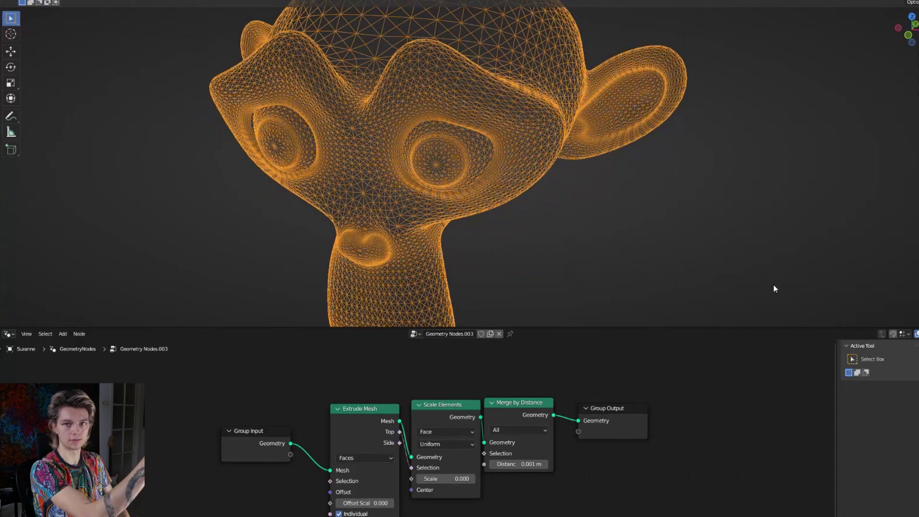
Add an ico sphere, scale it down to a small ball, and place it beside the monkey head below the ear.
{"action": "middle_click_drag", "start_coordinate": [589, 515], "coordinate": [580, 431]}
{"action": "key", "text": "shift+a"}
{"action": "mouse_move", "coordinate": [564, 218]}
{"action": "left_click", "coordinate": [610, 253]}
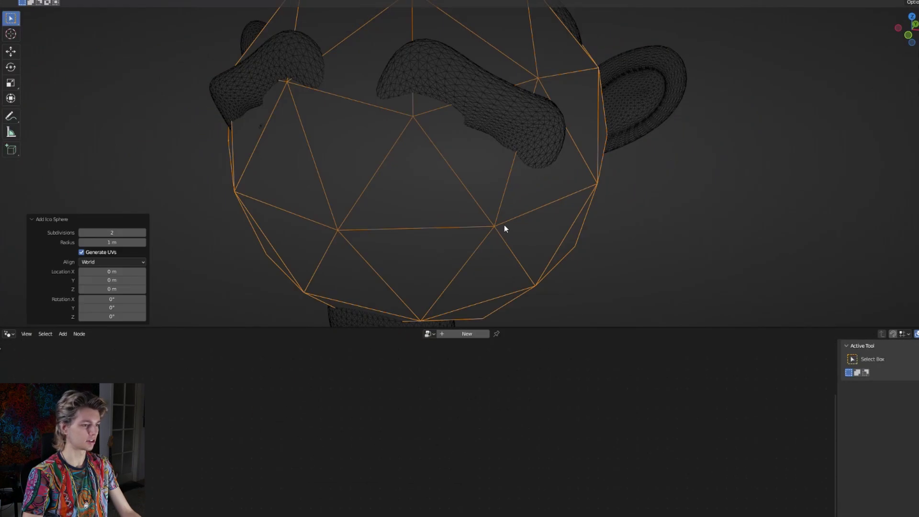
{"action": "key", "text": "g"}
{"action": "left_click", "coordinate": [699, 263]}
{"action": "key", "text": "s"}
{"action": "left_click", "coordinate": [637, 200]}
{"action": "left_click", "coordinate": [582, 229]}
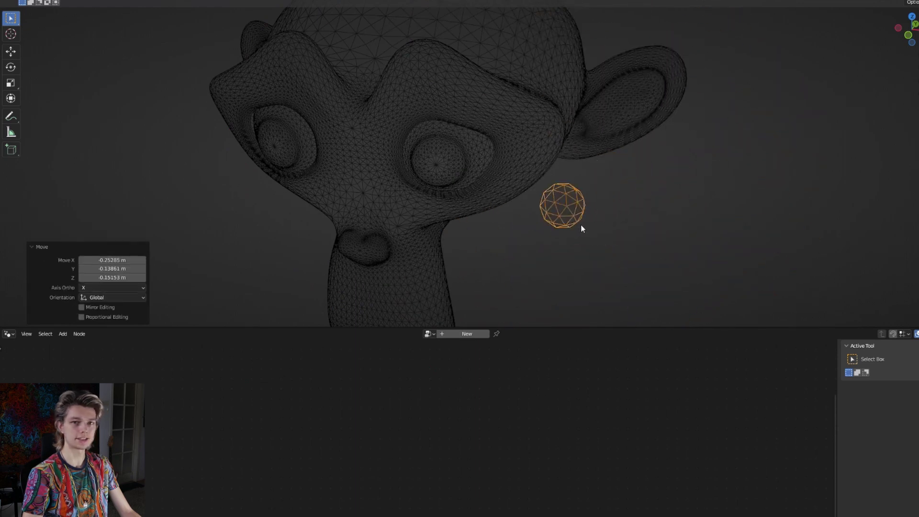
Add an Object Info node to the monkey head's node tree, with Icosphere as its object and Relative space.
{"action": "left_click", "coordinate": [470, 211]}
{"action": "key", "text": "shift+a"}
{"action": "left_click", "coordinate": [418, 365]}
{"action": "type", "text": "obje"}
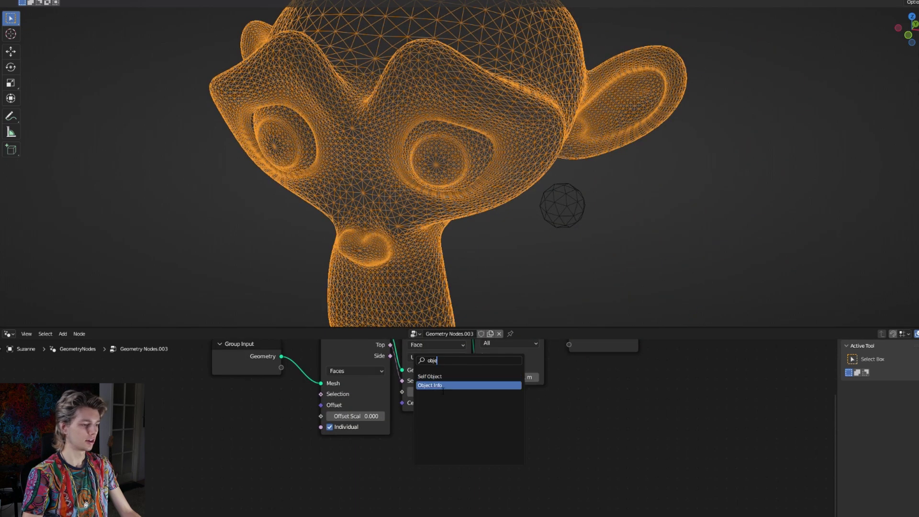
{"action": "left_click", "coordinate": [431, 386]}
{"action": "left_click", "coordinate": [308, 504]}
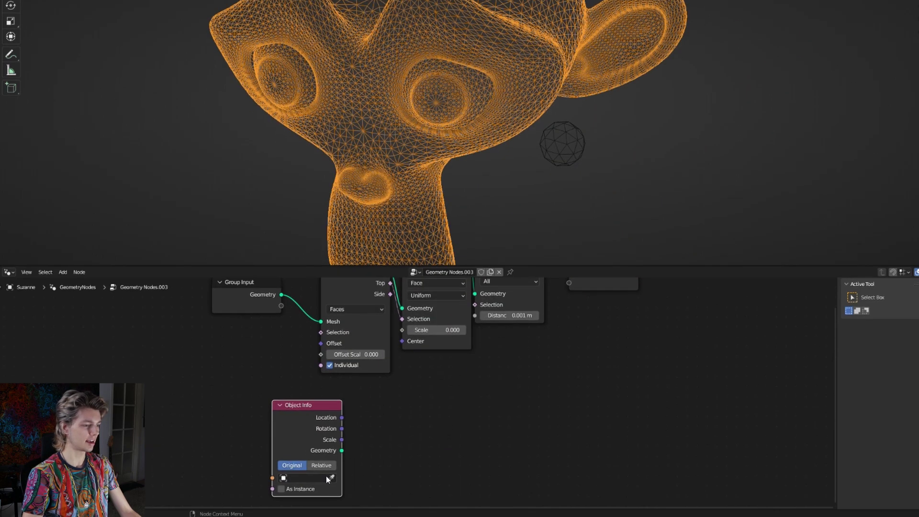
{"action": "left_click", "coordinate": [328, 479]}
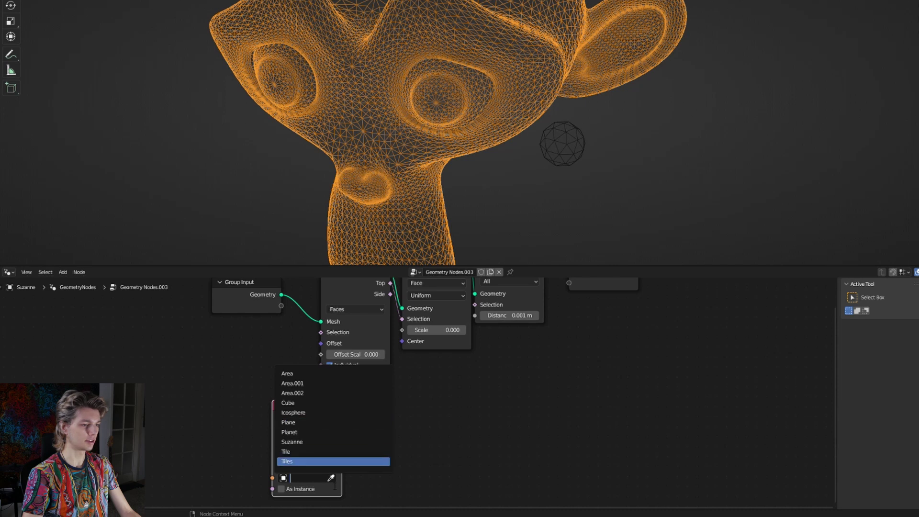
{"action": "left_click", "coordinate": [308, 460]}
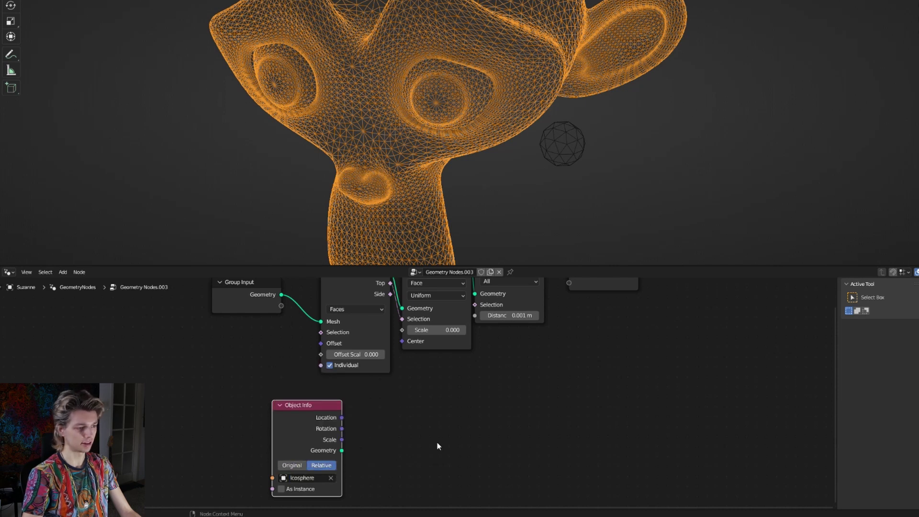
Add a Geometry Proximity node and link the Object Info geometry to its Target.
{"action": "key", "text": "shift+a"}
{"action": "left_click", "coordinate": [414, 310]}
{"action": "type", "text": "ge"}
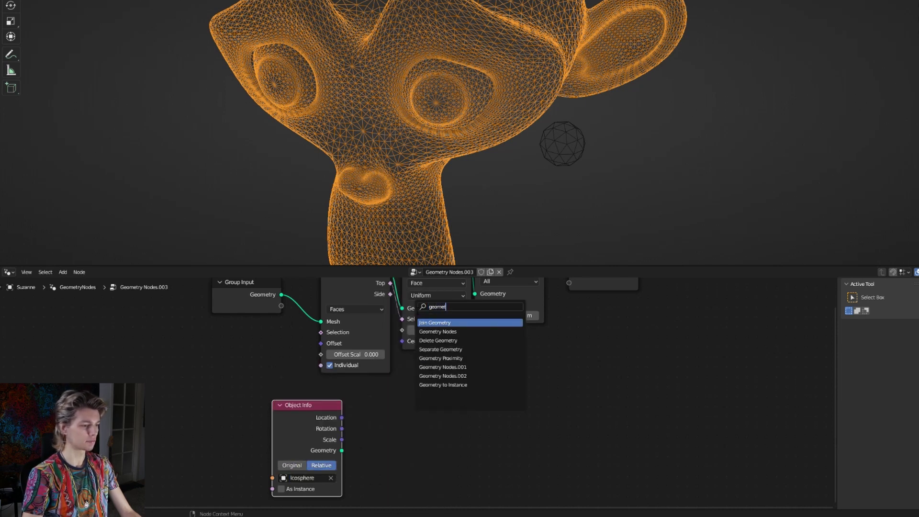
{"action": "type", "text": "omet"}
{"action": "key", "text": "Down"}
{"action": "key", "text": "Down"}
{"action": "key", "text": "Down"}
{"action": "key", "text": "Down"}
{"action": "key", "text": "Return"}
{"action": "left_click", "coordinate": [346, 449]}
{"action": "left_click_drag", "start_coordinate": [345, 450], "coordinate": [366, 448]}
{"action": "left_click_drag", "start_coordinate": [365, 448], "coordinate": [365, 447]}
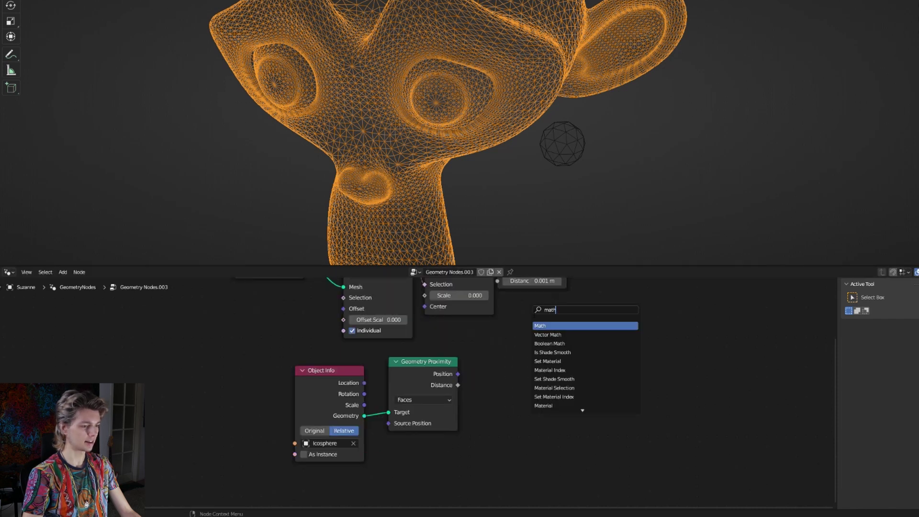
Add a Greater Than math node with Value 0.001 and link the proximity Distance to its Threshold.
{"action": "key", "text": "Return"}
{"action": "left_click", "coordinate": [513, 372]}
{"action": "left_click", "coordinate": [514, 371]}
{"action": "left_click", "coordinate": [612, 287]}
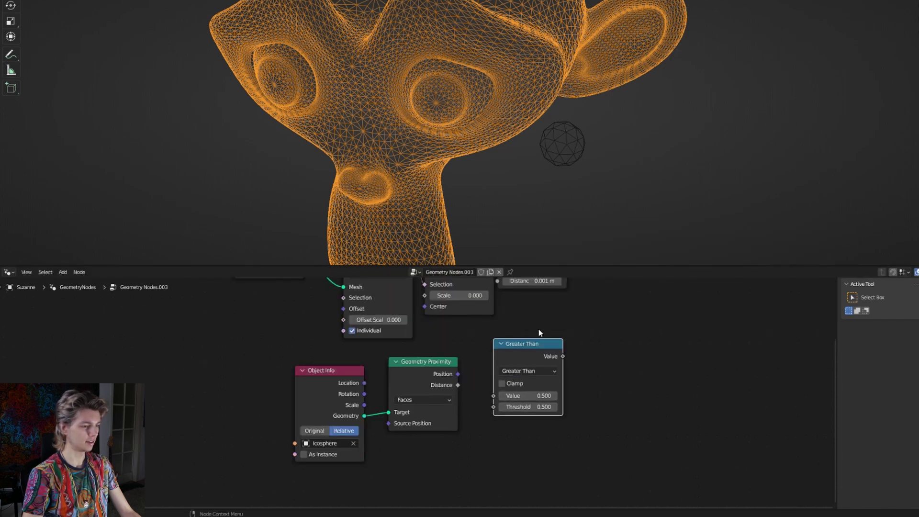
{"action": "left_click_drag", "start_coordinate": [491, 405], "coordinate": [494, 406]}
{"action": "left_click", "coordinate": [522, 396]}
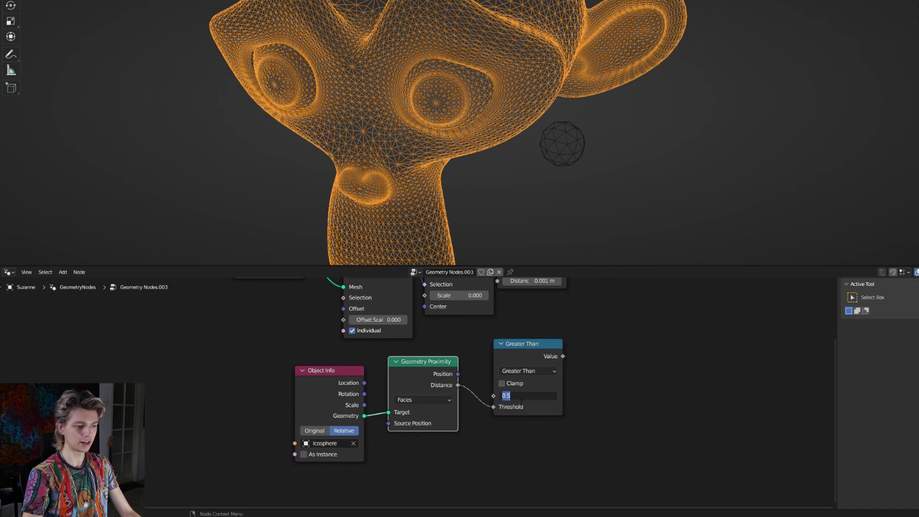
{"action": "left_click_drag", "start_coordinate": [540, 357], "coordinate": [527, 369]}
Add a Shortest Edge Paths node and link the Greater Than value to its End Vertex.
{"action": "middle_click_drag", "start_coordinate": [564, 368], "coordinate": [483, 373]}
{"action": "key", "text": "shift+a"}
{"action": "left_click", "coordinate": [478, 310]}
{"action": "type", "text": "shor"}
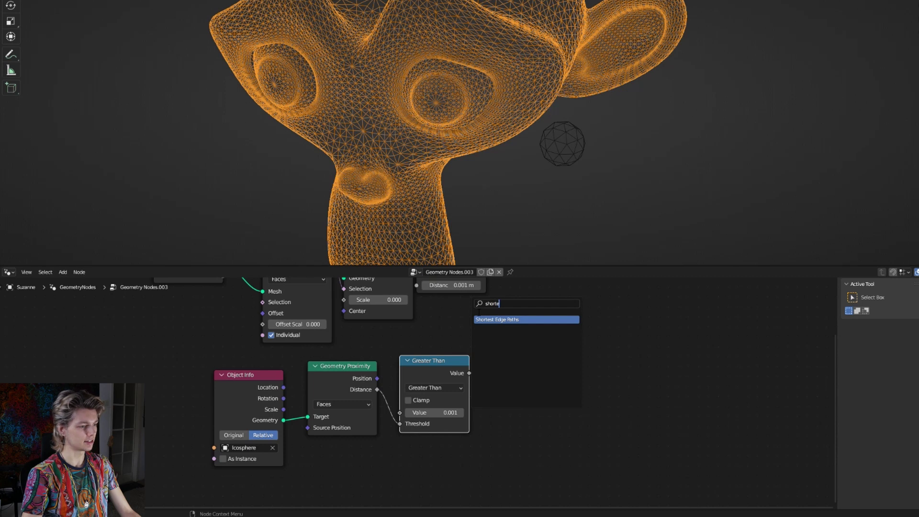
{"action": "type", "text": "te"}
{"action": "left_click", "coordinate": [500, 319]}
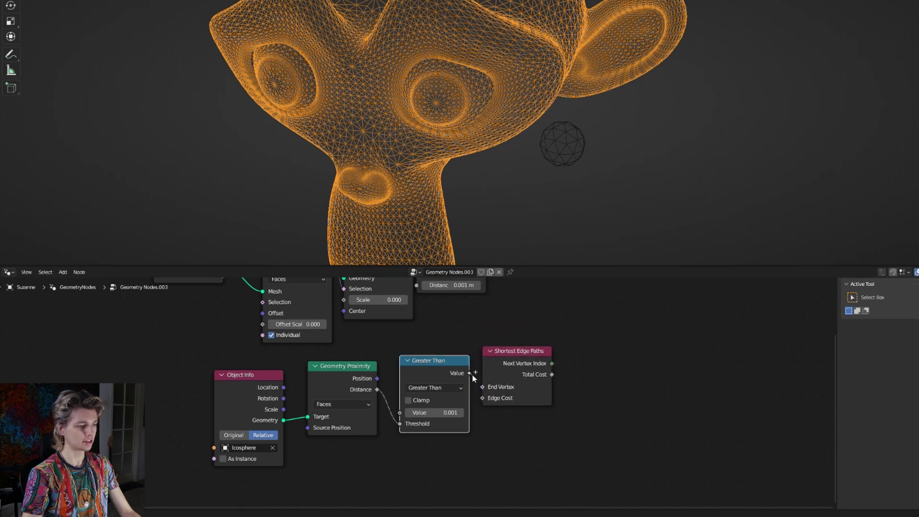
{"action": "mouse_move", "coordinate": [487, 392]}
{"action": "left_mouse_down"}
{"action": "mouse_move", "coordinate": [470, 375]}
{"action": "mouse_move", "coordinate": [483, 386]}
{"action": "left_mouse_up"}
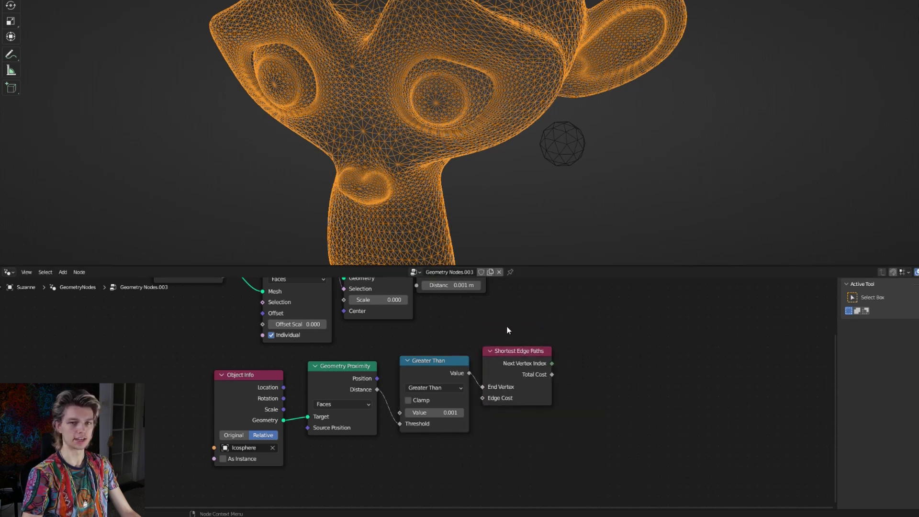
Insert an Edge Paths to Curves node between Merge by Distance and Group Output, and feed it the Next Vertex Index.
{"action": "middle_click_drag", "start_coordinate": [507, 325], "coordinate": [480, 371]}
{"action": "scroll", "coordinate": [481, 375], "scroll_direction": "down", "scroll_amount": 5}
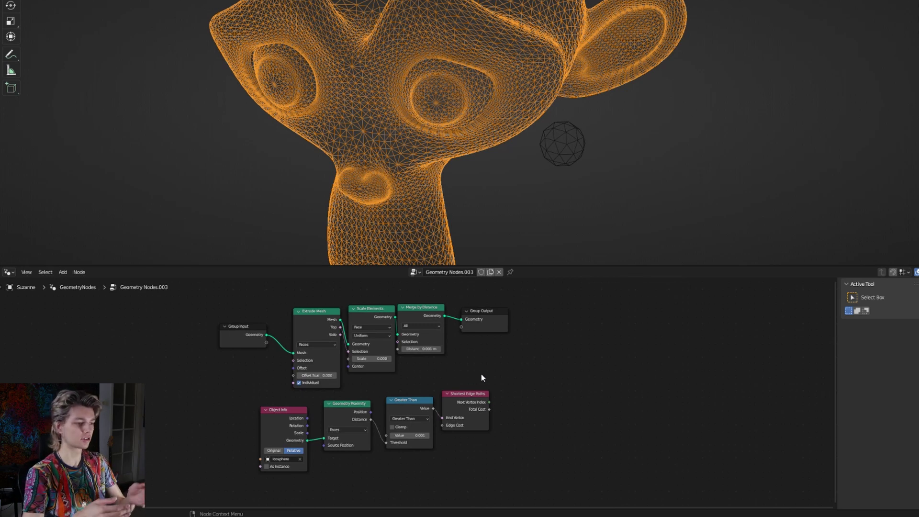
{"action": "key", "text": "shift+a"}
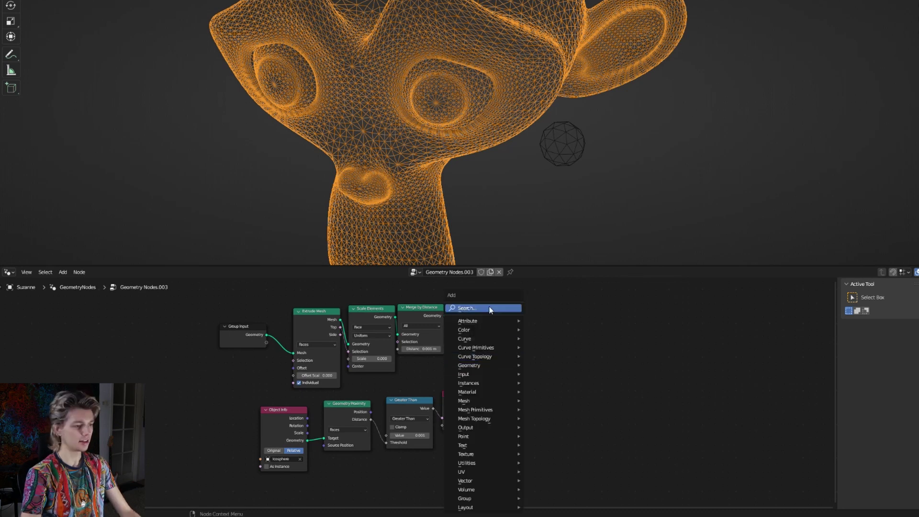
{"action": "left_click", "coordinate": [483, 309]}
{"action": "type", "text": "edge pa"}
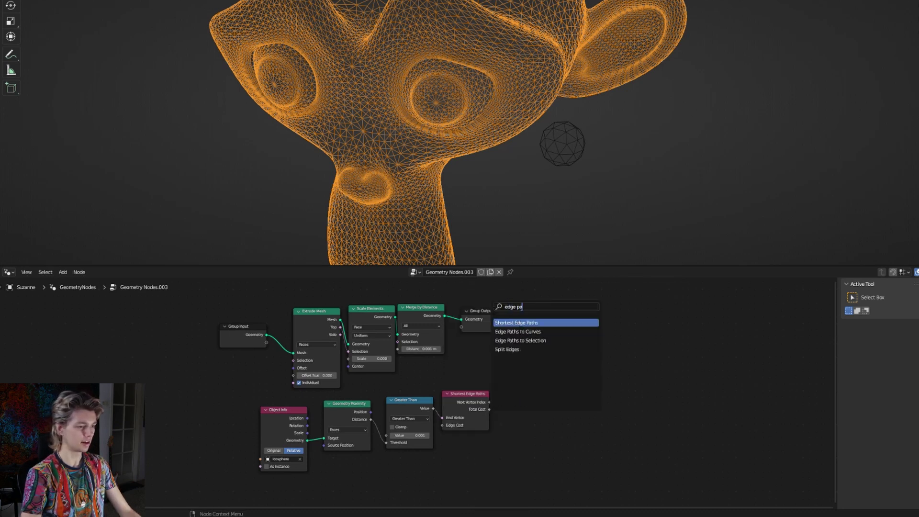
{"action": "left_click", "coordinate": [518, 331]}
{"action": "left_click", "coordinate": [445, 302]}
{"action": "left_click_drag", "start_coordinate": [572, 324], "coordinate": [621, 329]}
{"action": "left_click_drag", "start_coordinate": [502, 311], "coordinate": [554, 323]}
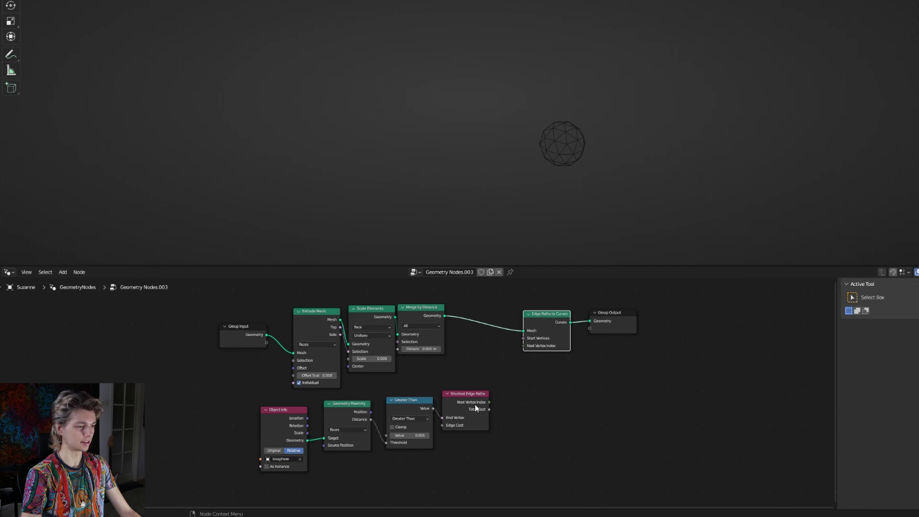
Move the icosphere so it intersects the monkey head's surface near the ear.
{"action": "left_click", "coordinate": [573, 142]}
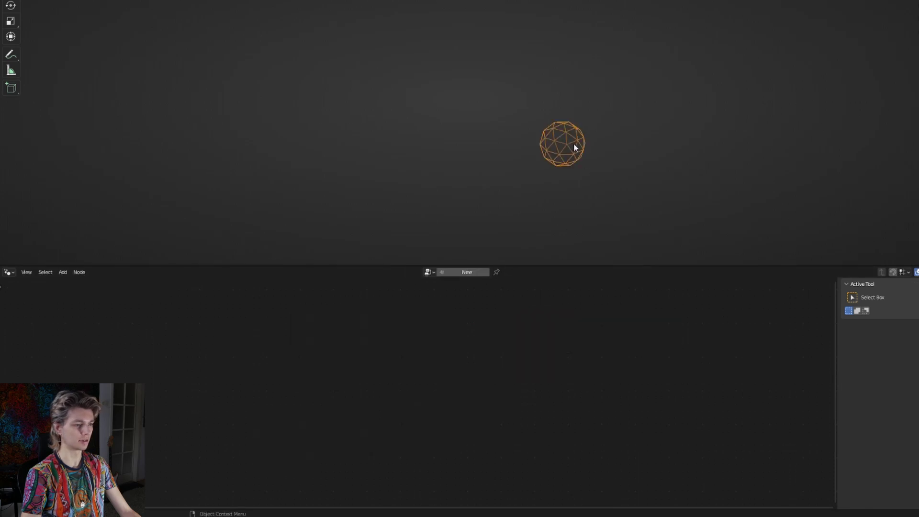
{"action": "key", "text": "g"}
{"action": "left_click", "coordinate": [553, 135]}
{"action": "middle_click_drag", "start_coordinate": [564, 94], "coordinate": [529, 94]}
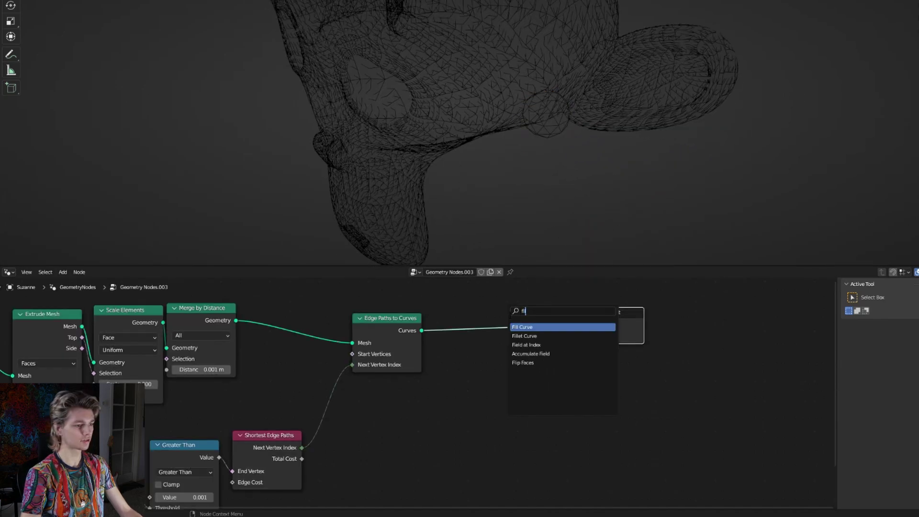
Insert a Fillet Curve node after Edge Paths to Curves with Limit Radius enabled, Poly mode, and a count of 4.
{"action": "key", "text": "Return"}
{"action": "left_click", "coordinate": [468, 336]}
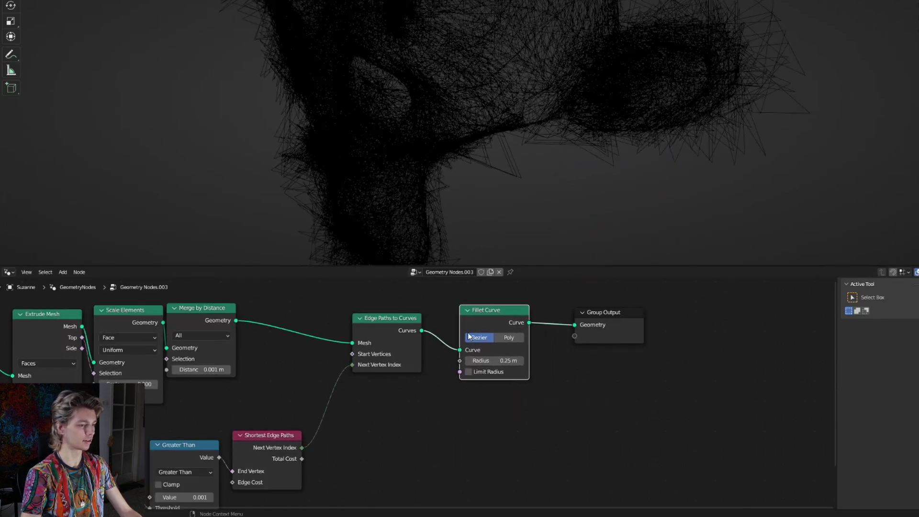
{"action": "left_click", "coordinate": [474, 372]}
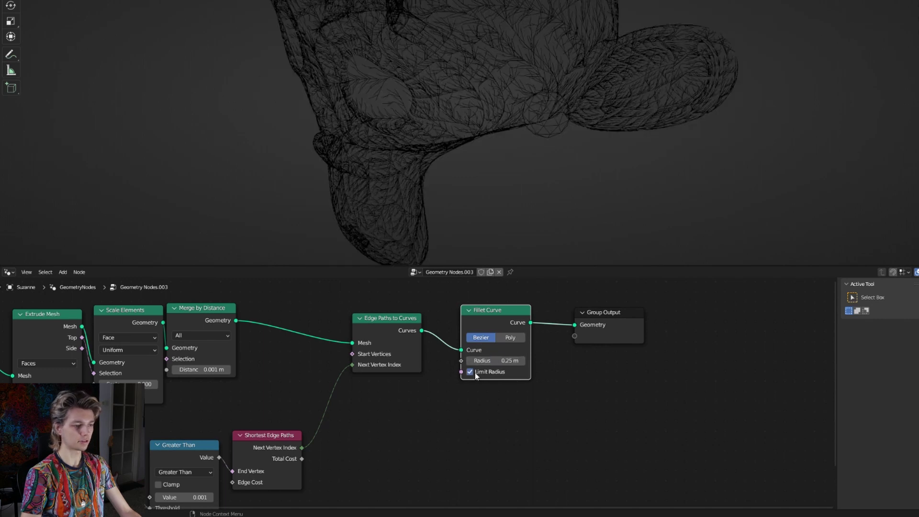
{"action": "left_click", "coordinate": [500, 336]}
{"action": "left_click", "coordinate": [524, 363]}
{"action": "left_click", "coordinate": [523, 362]}
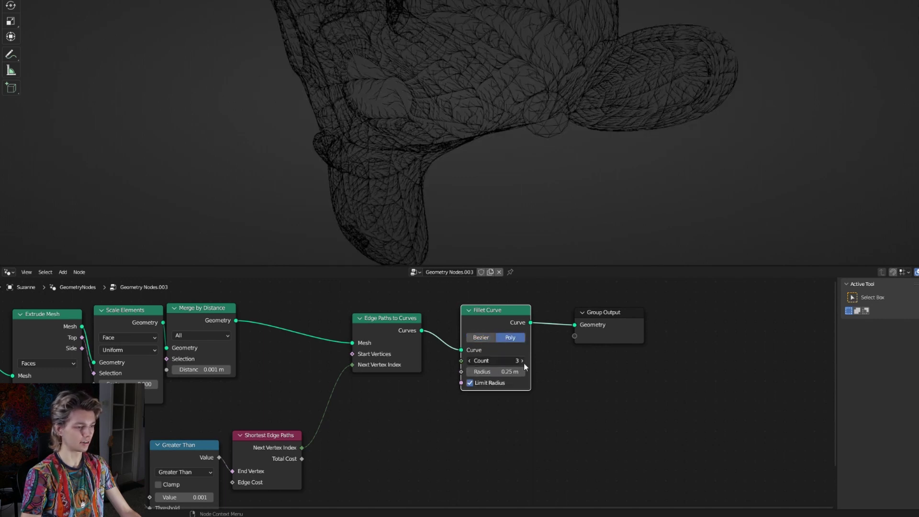
{"action": "scroll", "coordinate": [539, 155], "scroll_direction": "up", "scroll_amount": 2}
{"action": "middle_click_drag", "start_coordinate": [539, 155], "coordinate": [633, 159]}
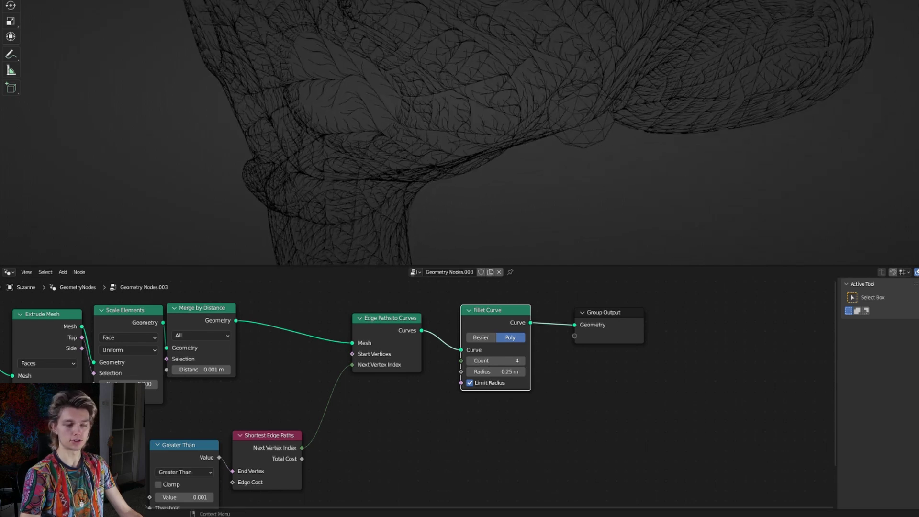
Add a Random Value node with Min -60 and link it to Start Vertices of Edge Paths to Curves.
{"action": "key", "text": "shift+a"}
{"action": "type", "text": "random"}
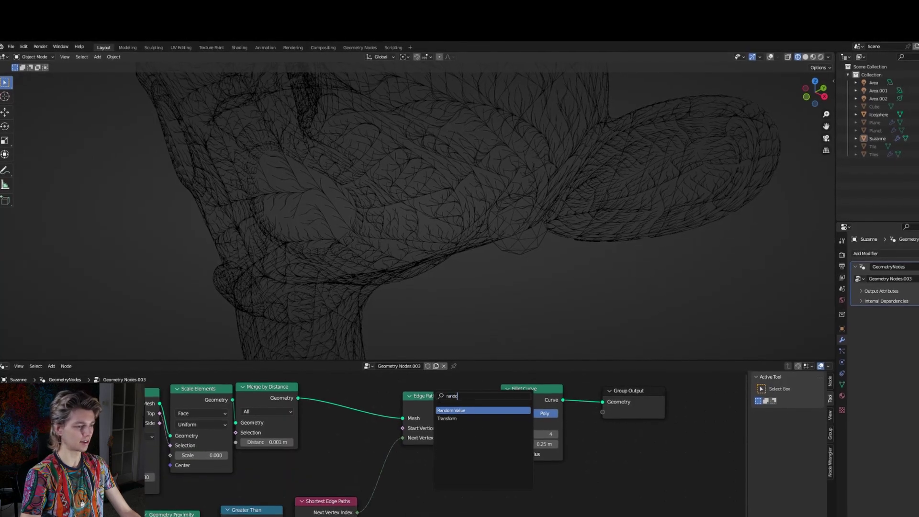
{"action": "left_click", "coordinate": [451, 411]}
{"action": "left_click", "coordinate": [324, 442]}
{"action": "left_click_drag", "start_coordinate": [341, 459], "coordinate": [313, 461]}
{"action": "left_click_drag", "start_coordinate": [367, 435], "coordinate": [400, 431]}
{"action": "middle_click_drag", "start_coordinate": [426, 296], "coordinate": [494, 314]}
{"action": "scroll", "coordinate": [479, 293], "scroll_direction": "down", "scroll_amount": 3}
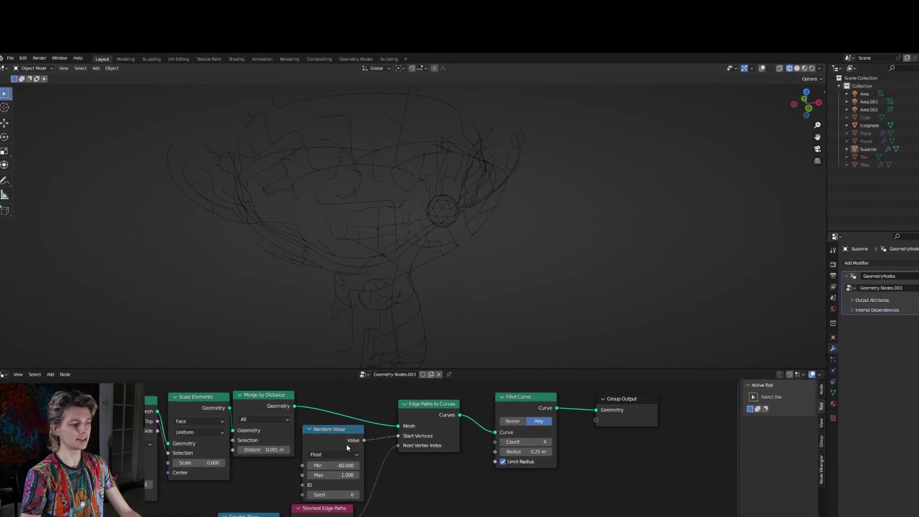
Move the icosphere to a different spot on the monkey head.
{"action": "middle_click_drag", "start_coordinate": [378, 335], "coordinate": [364, 249]}
{"action": "left_click", "coordinate": [447, 220]}
{"action": "key", "text": "g"}
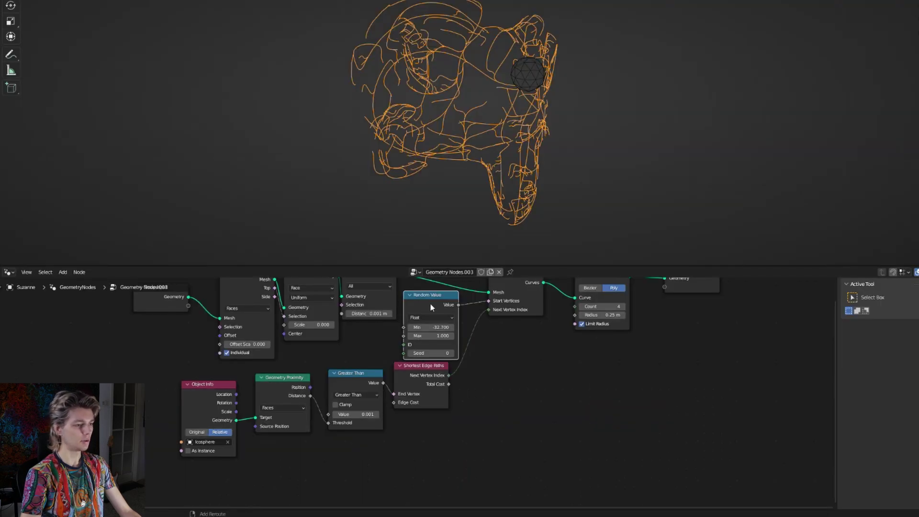
Duplicate the Random Value node, link the copy to Edge Cost, and set its Min to -3.2 and Max to 11.2.
{"action": "key", "text": "shift+d"}
{"action": "left_click", "coordinate": [354, 457]}
{"action": "left_click_drag", "start_coordinate": [396, 404], "coordinate": [391, 403]}
{"action": "middle_click_drag", "start_coordinate": [447, 225], "coordinate": [375, 218]}
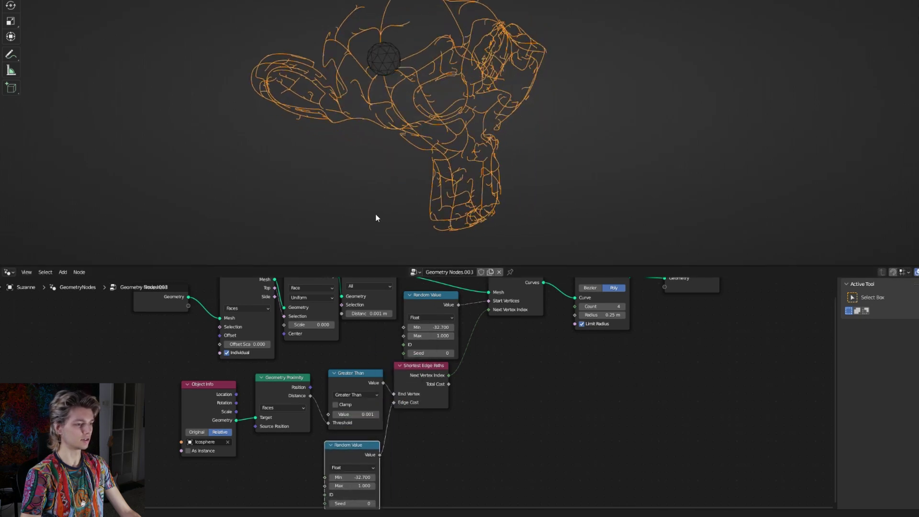
{"action": "left_click_drag", "start_coordinate": [351, 477], "coordinate": [302, 477]}
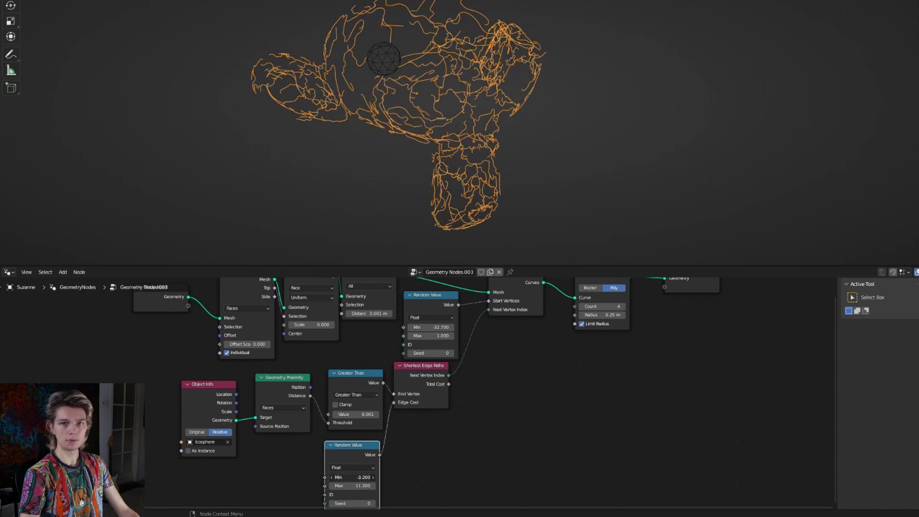
Insert a Curve to Mesh node between Fillet Curve and Group Output.
{"action": "middle_click_drag", "start_coordinate": [411, 190], "coordinate": [458, 148]}
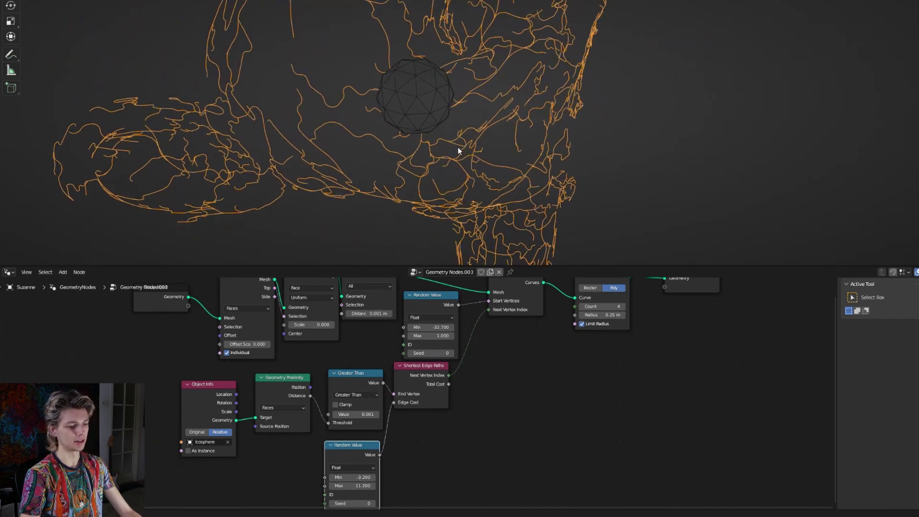
{"action": "type", "text": "curve t"}
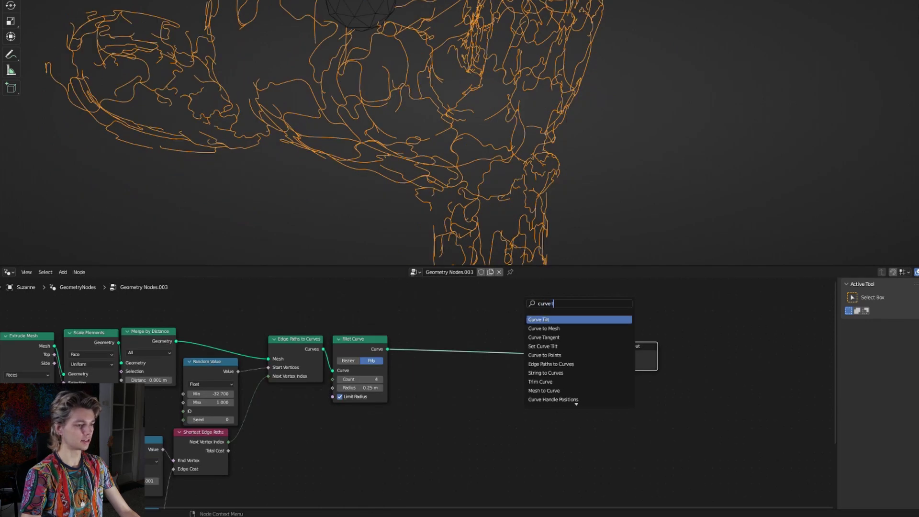
{"action": "left_click", "coordinate": [544, 328]}
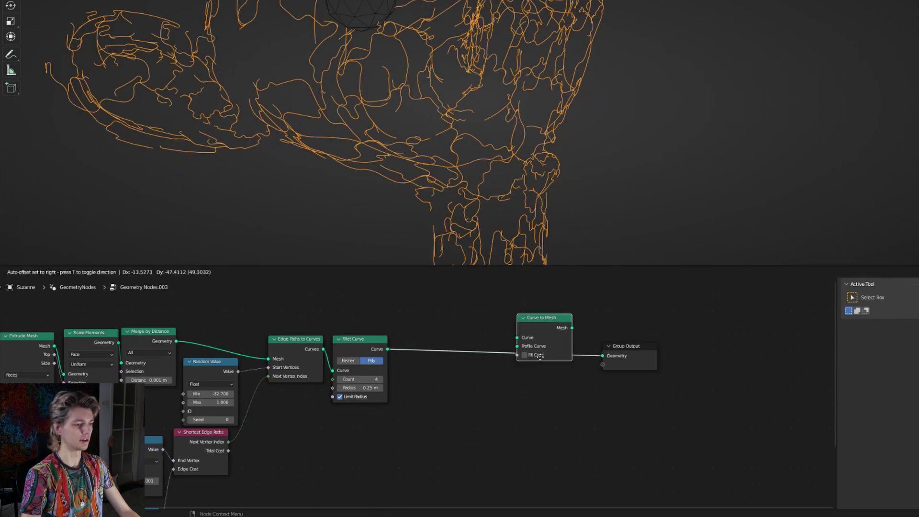
{"action": "left_click", "coordinate": [526, 339]}
Add a Curve Circle node with a 0.01 m radius and link it to the Profile Curve of Curve to Mesh.
{"action": "key", "text": "shift+a"}
{"action": "left_click", "coordinate": [473, 309]}
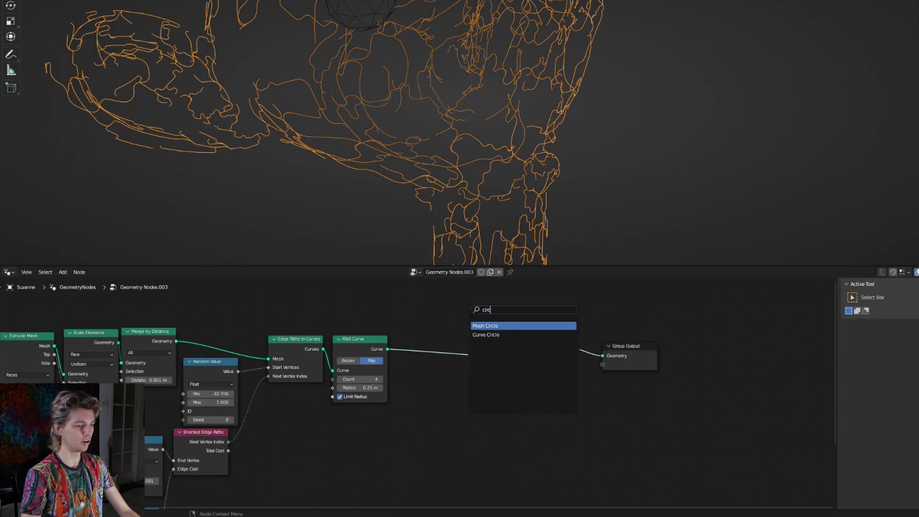
{"action": "type", "text": "circle"}
{"action": "key", "text": "Down"}
{"action": "key", "text": "Return"}
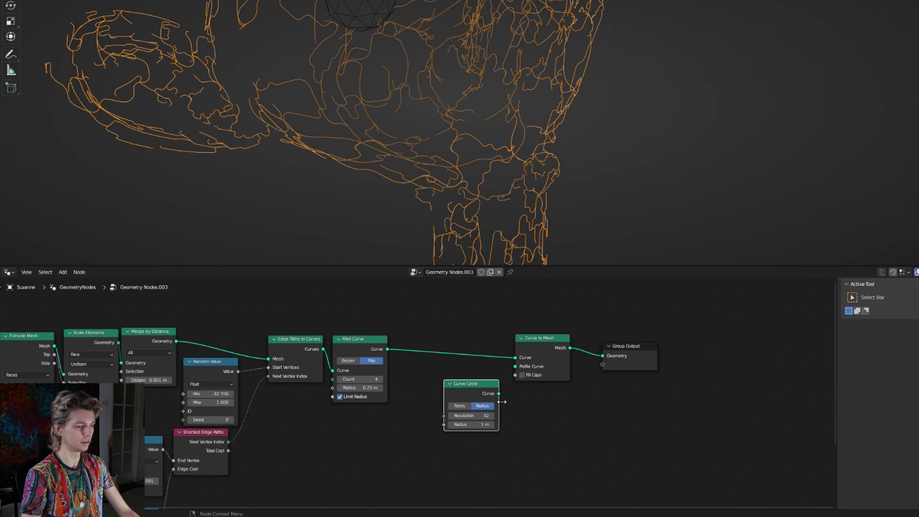
{"action": "double_click", "coordinate": [485, 423]}
{"action": "type", "text": ".01"}
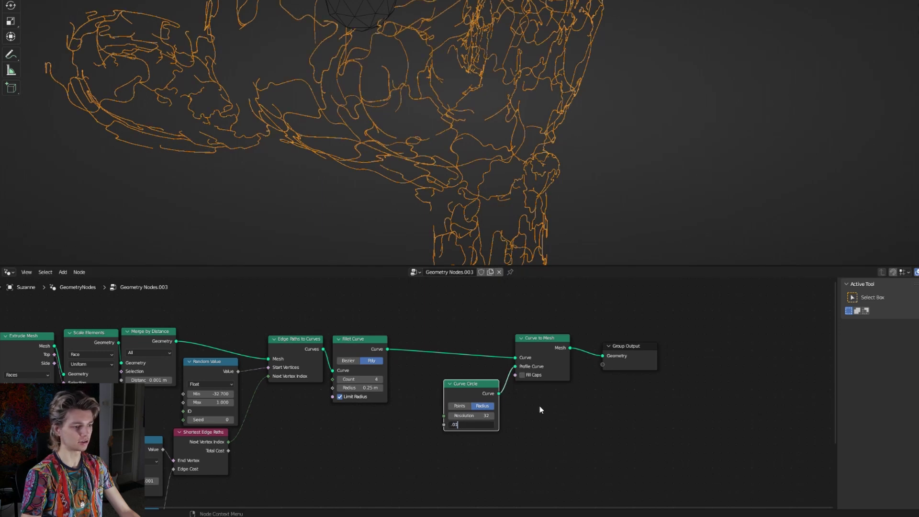
{"action": "key", "text": "Return"}
Insert a Set Curve Radius node between Fillet Curve and Curve to Mesh, and move the end nodes farther from Fillet Curve.
{"action": "key", "text": "shift+a"}
{"action": "type", "text": "set cur"}
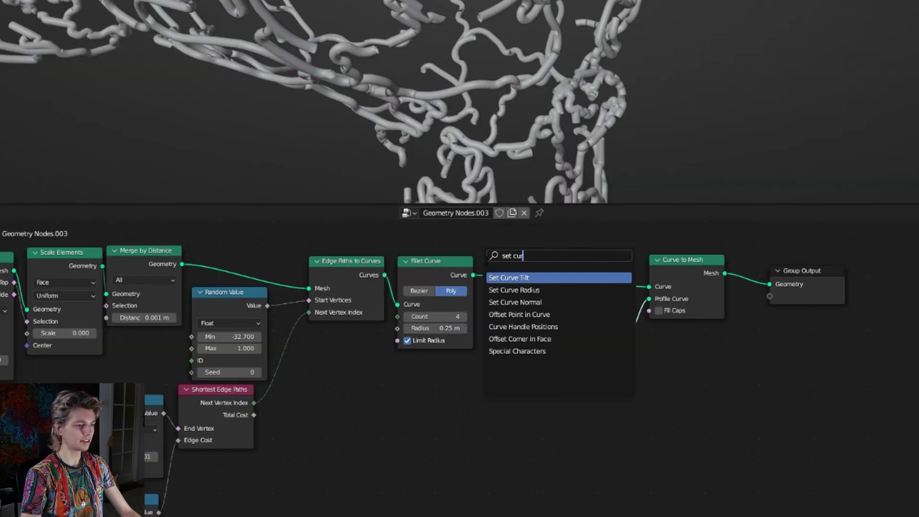
{"action": "left_click", "coordinate": [548, 292]}
{"action": "left_click", "coordinate": [570, 310]}
{"action": "left_click_drag", "start_coordinate": [854, 409], "coordinate": [507, 254]}
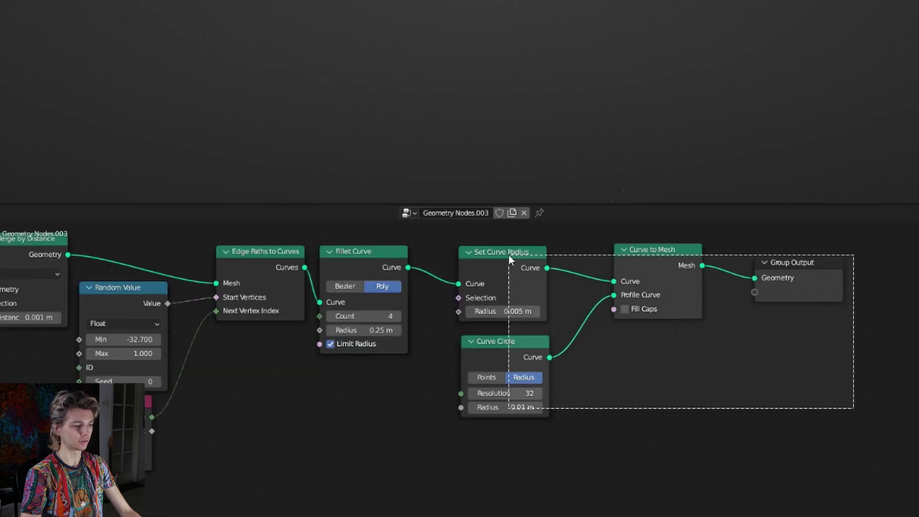
{"action": "key", "text": "g"}
{"action": "left_click", "coordinate": [707, 269]}
Add a Spline Parameter node and a Float Curve node below Fillet Curve.
{"action": "key", "text": "shift+a"}
{"action": "type", "text": "spli"}
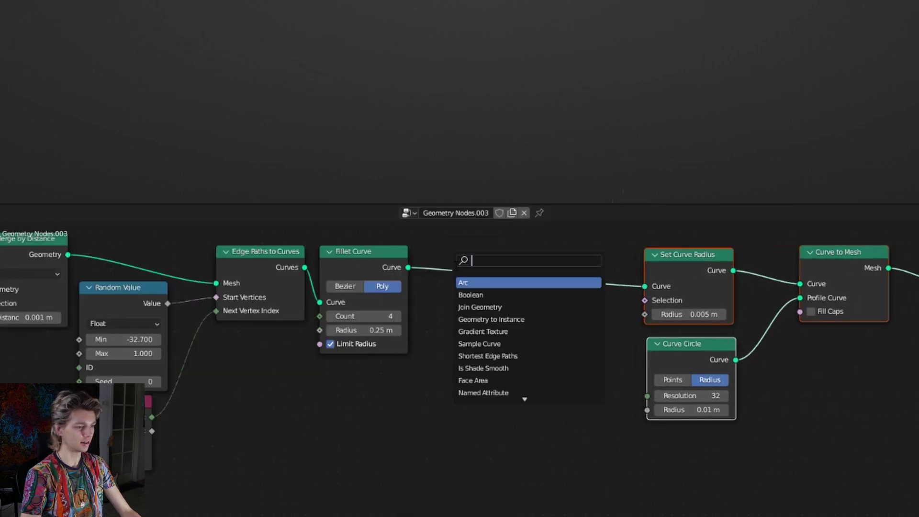
{"action": "type", "text": "ne"}
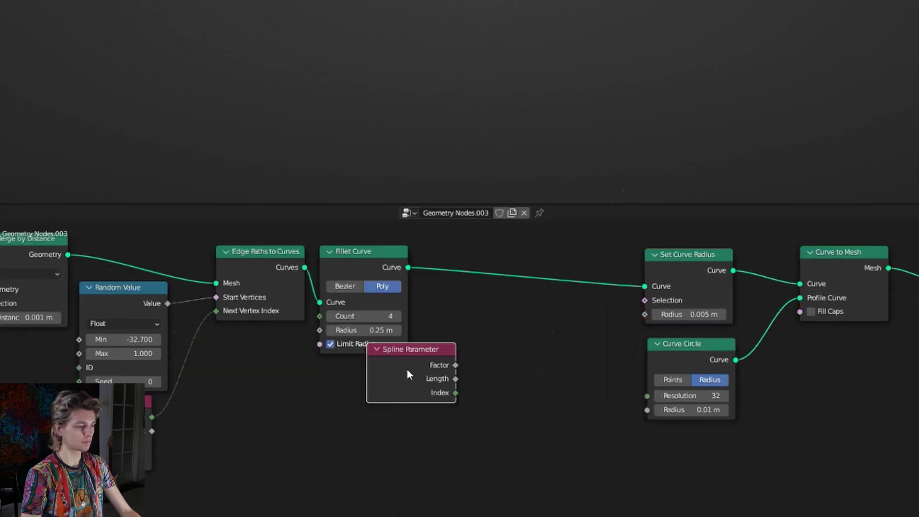
{"action": "left_click", "coordinate": [483, 319]}
{"action": "left_click", "coordinate": [317, 415]}
{"action": "key", "text": "shift+a"}
{"action": "type", "text": "flo"}
{"action": "key", "text": "Return"}
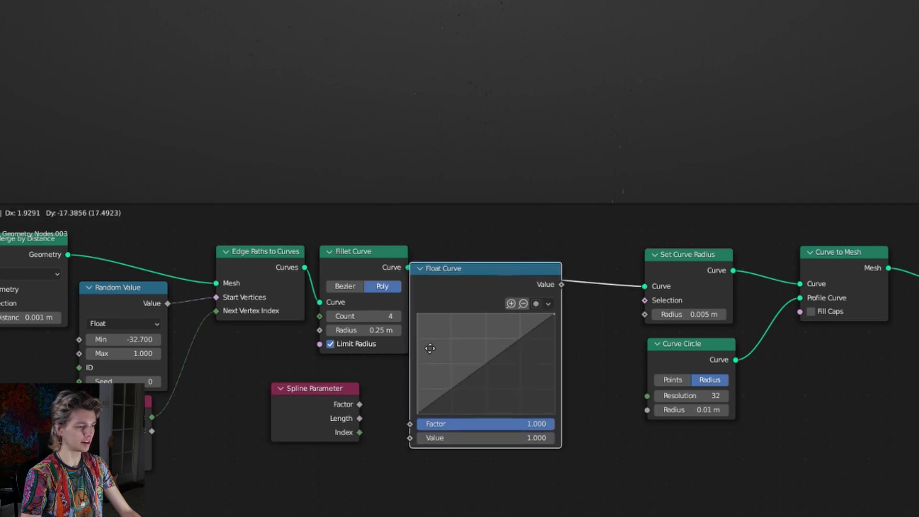
{"action": "left_click", "coordinate": [415, 441]}
Route Spline Parameter's Factor through Float Curve's Value into Set Curve Radius's Radius, bending the curve down at about 0.57, 0.26.
{"action": "middle_click_drag", "start_coordinate": [339, 486], "coordinate": [299, 412]}
{"action": "left_click_drag", "start_coordinate": [316, 331], "coordinate": [338, 383]}
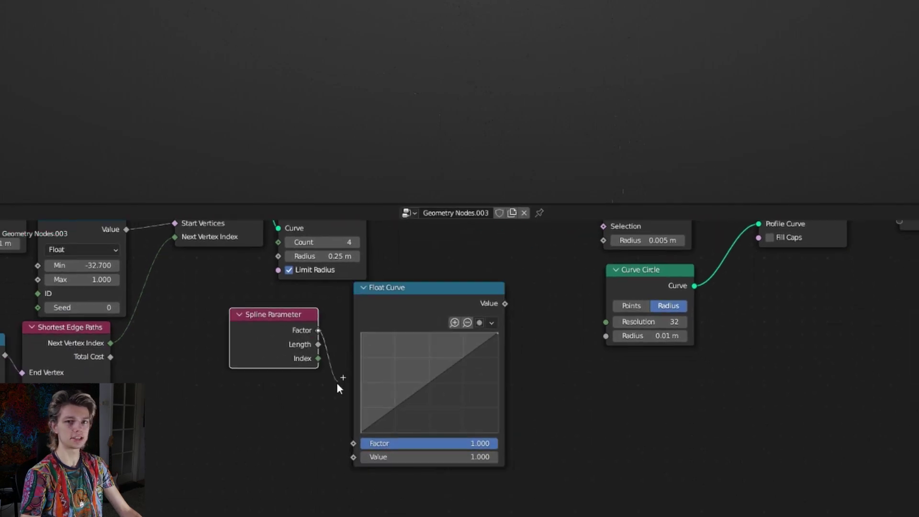
{"action": "left_click_drag", "start_coordinate": [334, 464], "coordinate": [354, 460]}
{"action": "left_click_drag", "start_coordinate": [416, 392], "coordinate": [437, 406]}
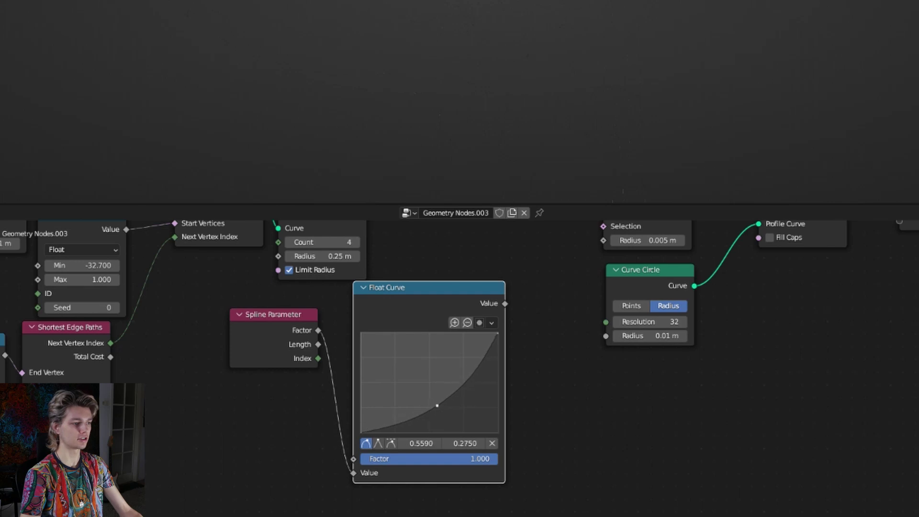
{"action": "middle_click_drag", "start_coordinate": [518, 326], "coordinate": [444, 392]}
{"action": "left_click_drag", "start_coordinate": [431, 369], "coordinate": [533, 314]}
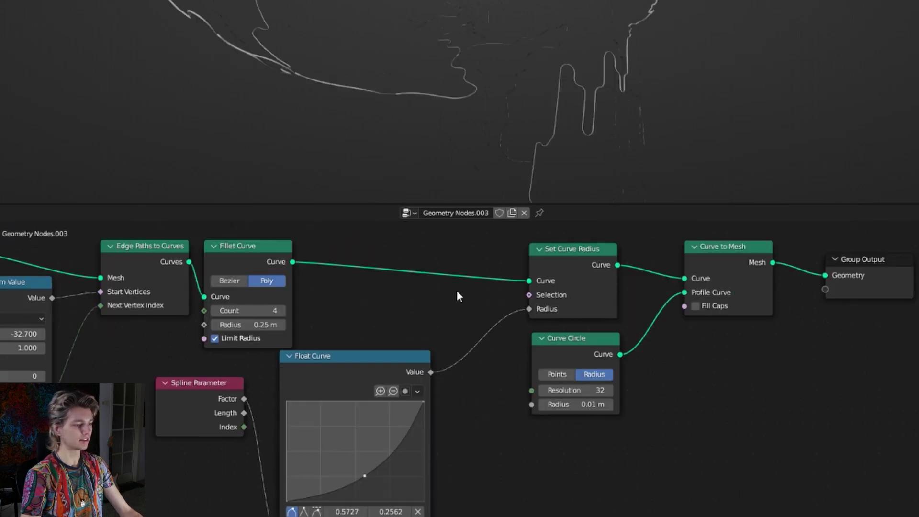
Set the Curve Circle's radius to 0.05 m.
{"action": "middle_click_drag", "start_coordinate": [411, 206], "coordinate": [455, 203]}
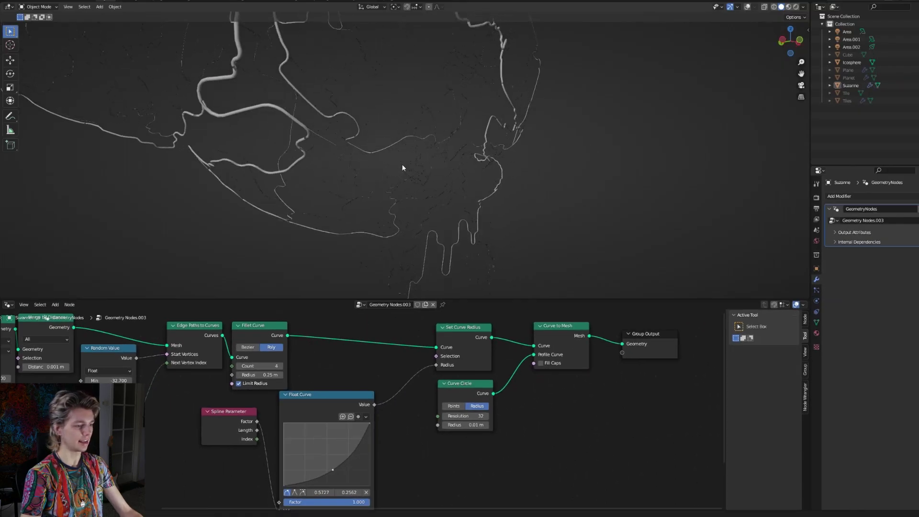
{"action": "left_click", "coordinate": [464, 425]}
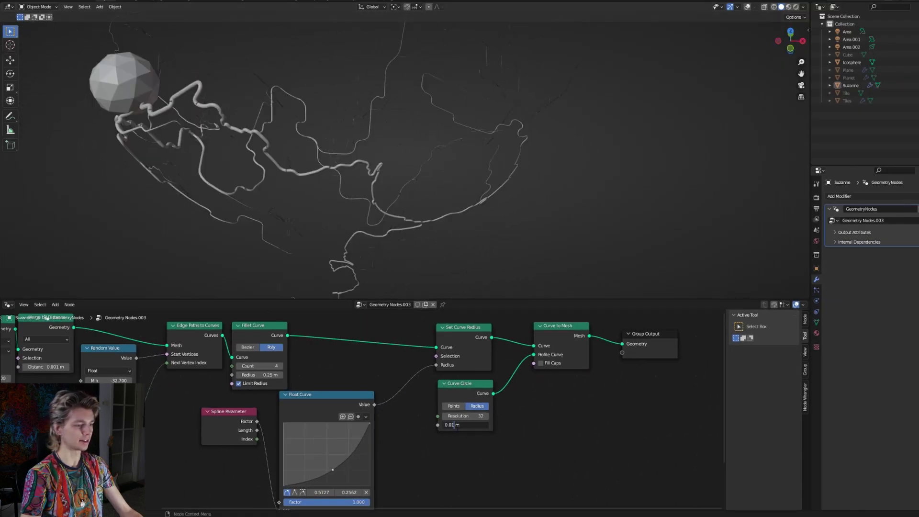
{"action": "key", "text": "Return"}
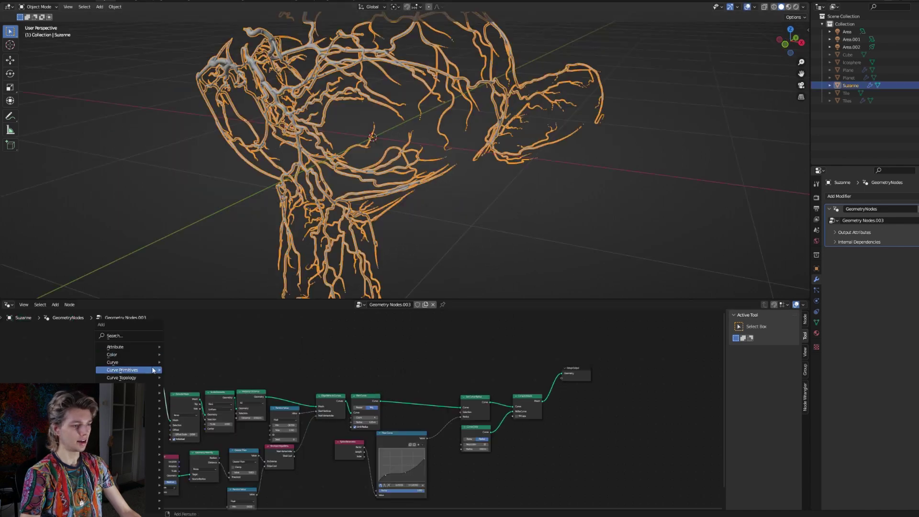
Insert a Join Geometry node between Curve to Mesh and Group Output, and link the Group Input's Geometry into it.
{"action": "key", "text": "shift+a"}
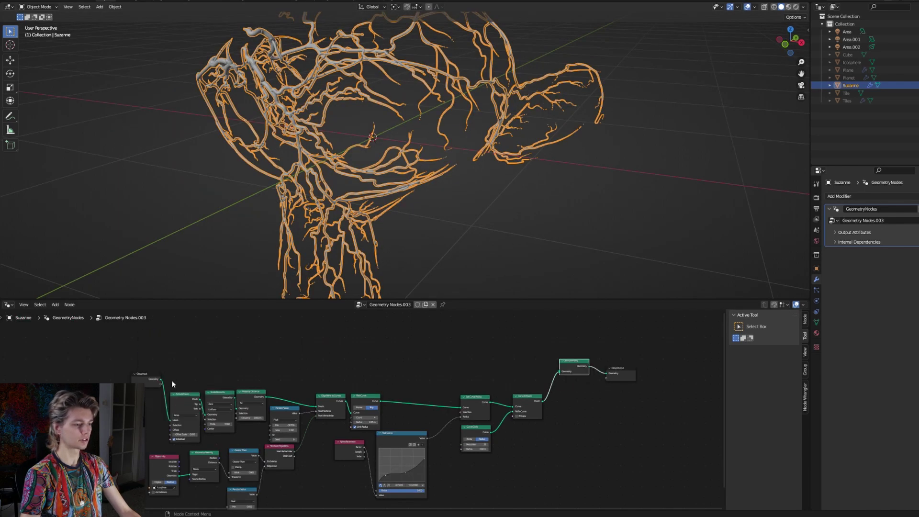
{"action": "left_click_drag", "start_coordinate": [423, 381], "coordinate": [559, 371]}
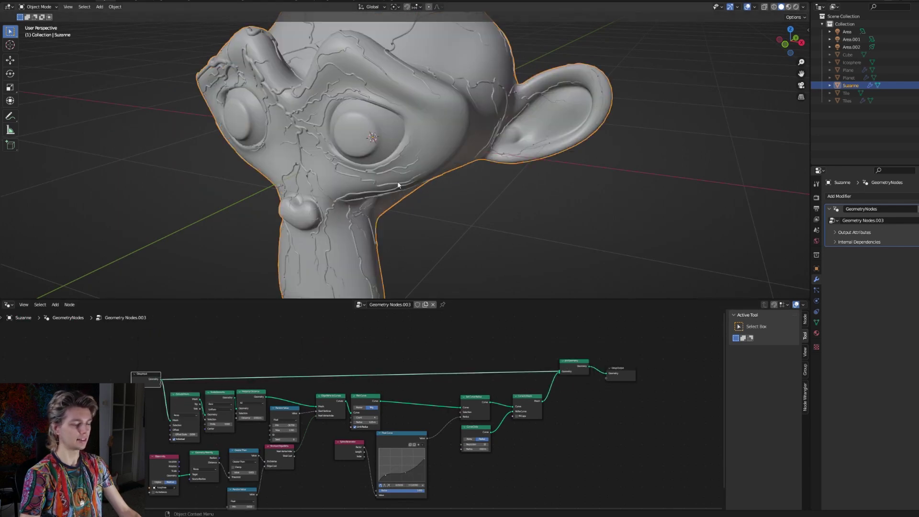
{"action": "left_click", "coordinate": [456, 201]}
{"action": "middle_click_drag", "start_coordinate": [455, 201], "coordinate": [483, 230]}
{"action": "scroll", "coordinate": [513, 205], "scroll_direction": "down", "scroll_amount": 6}
{"action": "scroll", "coordinate": [474, 205], "scroll_direction": "up", "scroll_amount": 4}
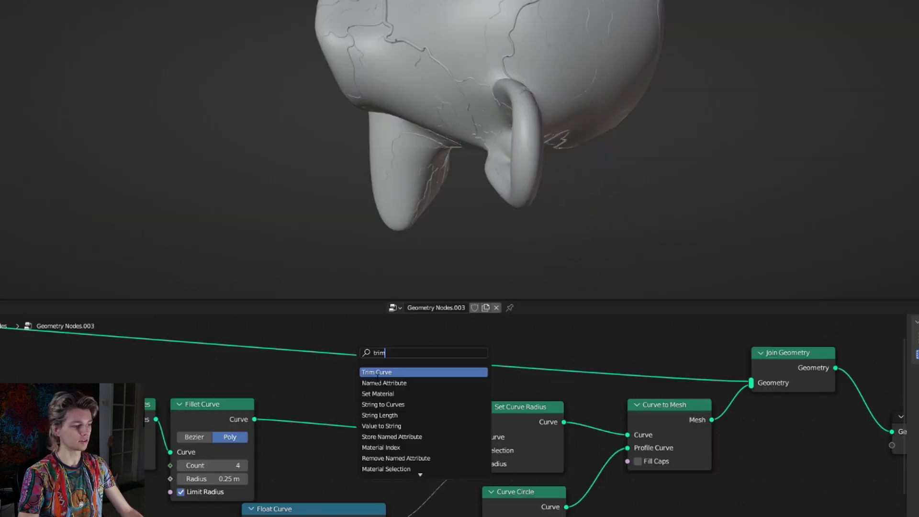
Insert a Trim Curve node between Fillet Curve and Set Curve Radius, and vary its Start factor.
{"action": "left_click", "coordinate": [357, 348]}
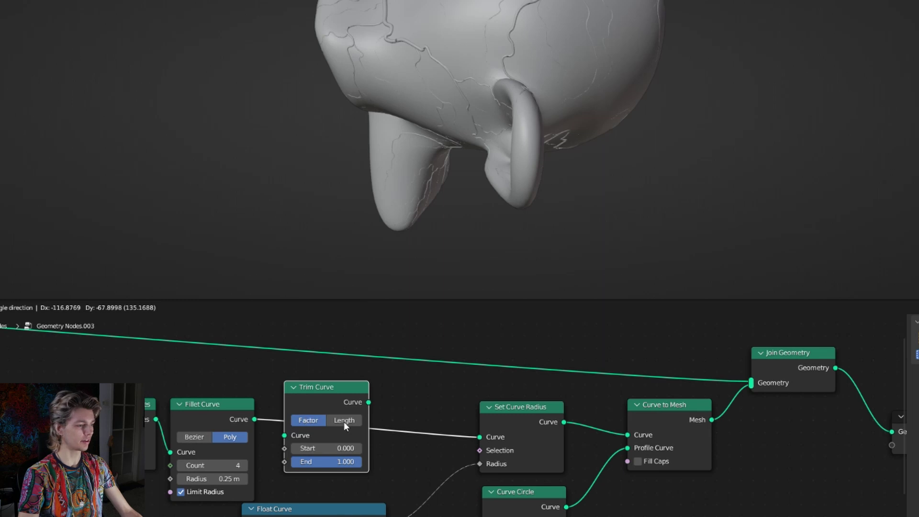
{"action": "left_click", "coordinate": [361, 424]}
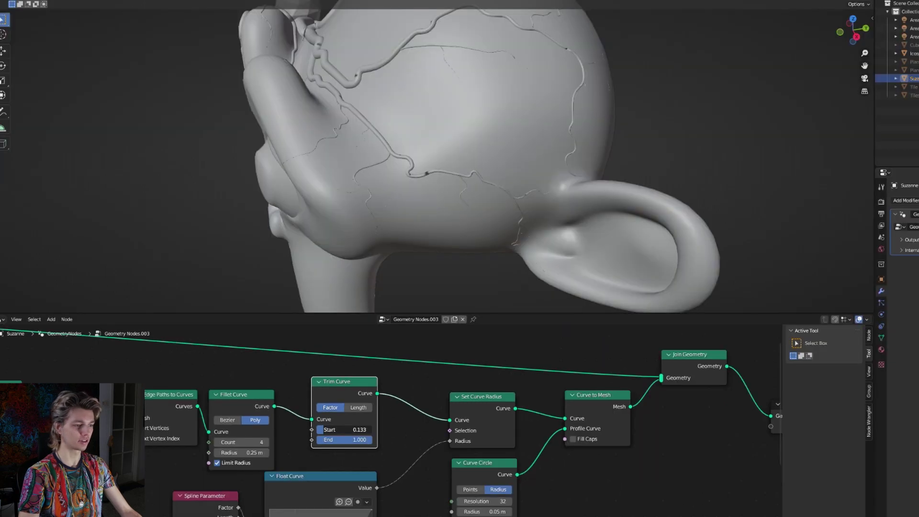
{"action": "left_click_drag", "start_coordinate": [326, 447], "coordinate": [319, 429]}
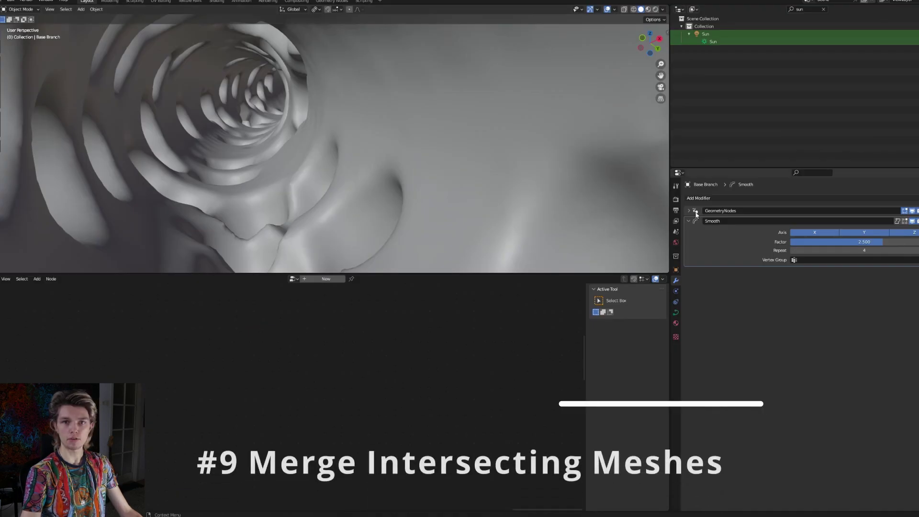
Compare the Base Branch mesh with and without the Mesh to Volume chain feeding Group Output.
{"action": "scroll", "coordinate": [433, 343], "scroll_direction": "down", "scroll_amount": 2}
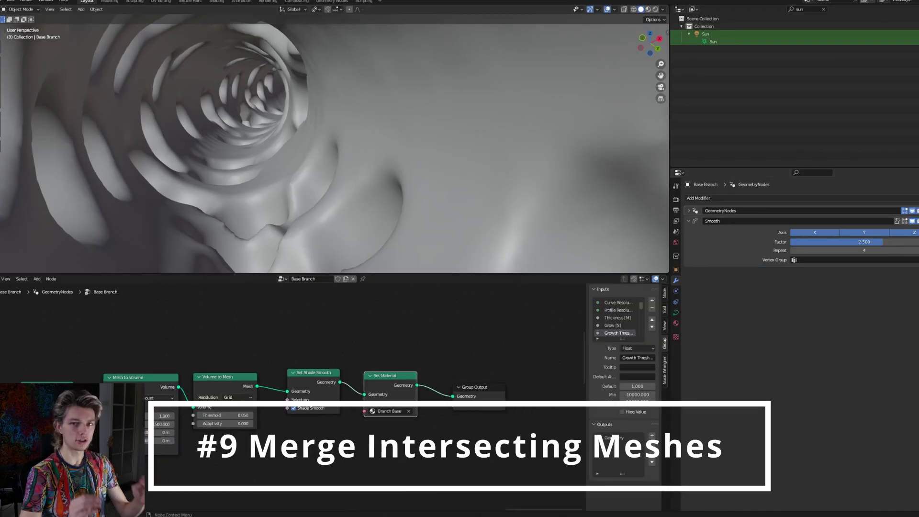
{"action": "left_click_drag", "start_coordinate": [459, 394], "coordinate": [424, 388]}
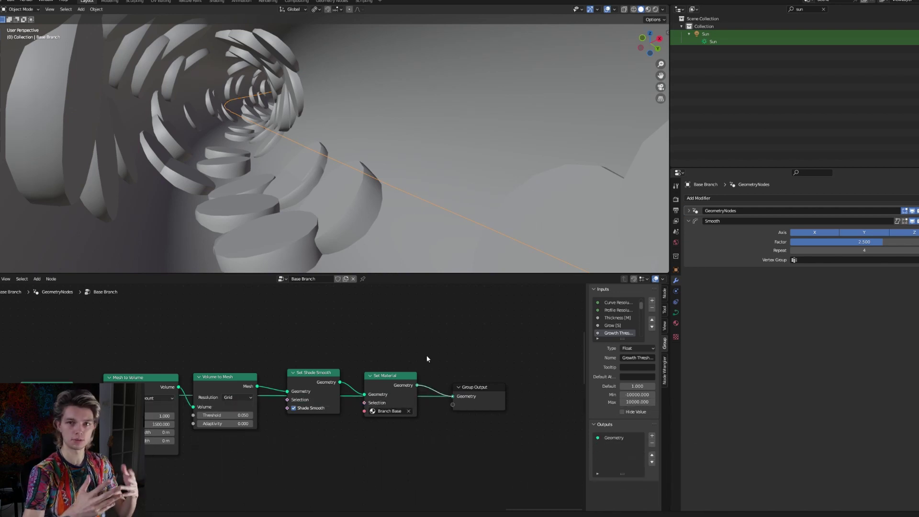
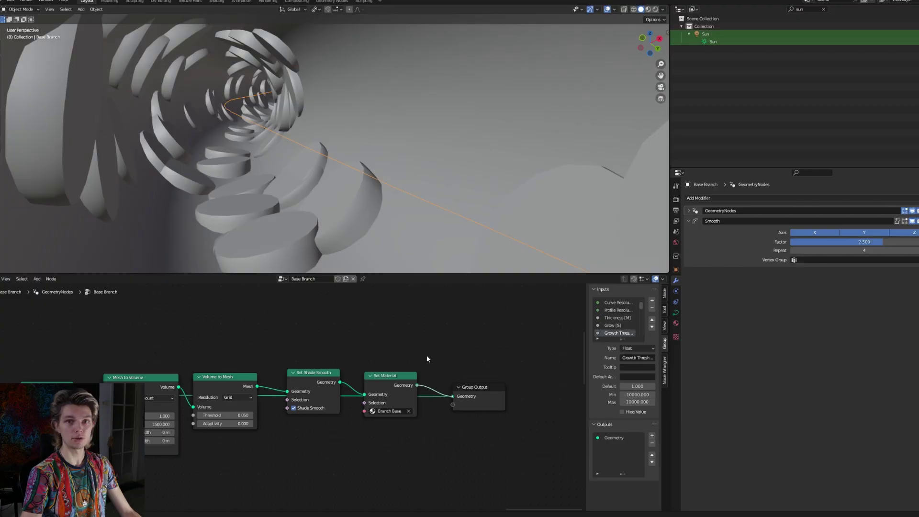
{"action": "key", "text": "m"}
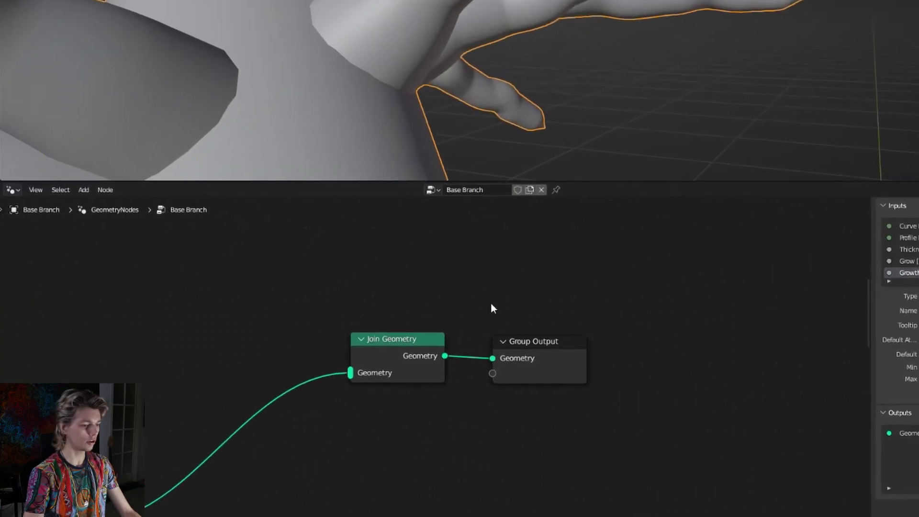
Insert Mesh to Volume and Volume to Mesh nodes in sequence between Join Geometry and Group Output.
{"action": "key", "text": "shift+a"}
{"action": "type", "text": "mesh to v"}
{"action": "left_click", "coordinate": [517, 295]}
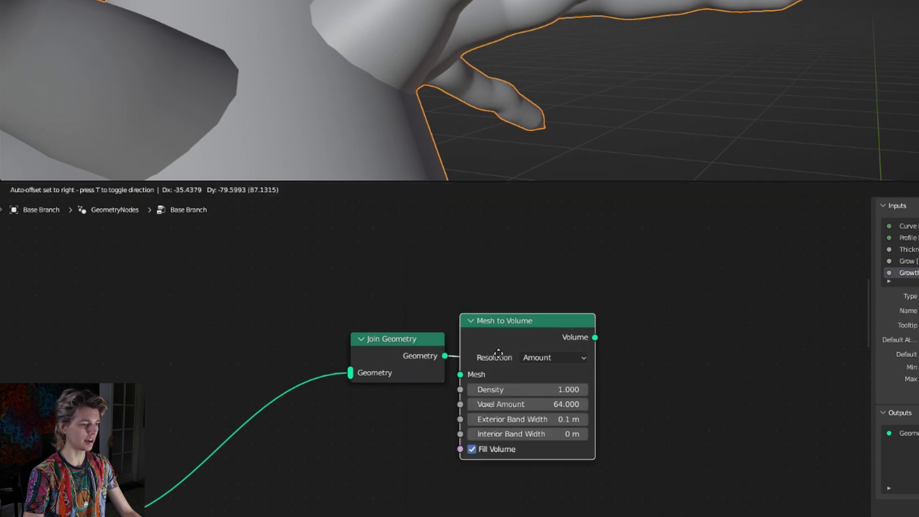
{"action": "left_click", "coordinate": [537, 358]}
{"action": "key", "text": "shift+a"}
{"action": "type", "text": "svol"}
{"action": "left_click", "coordinate": [622, 329]}
{"action": "left_click", "coordinate": [682, 349]}
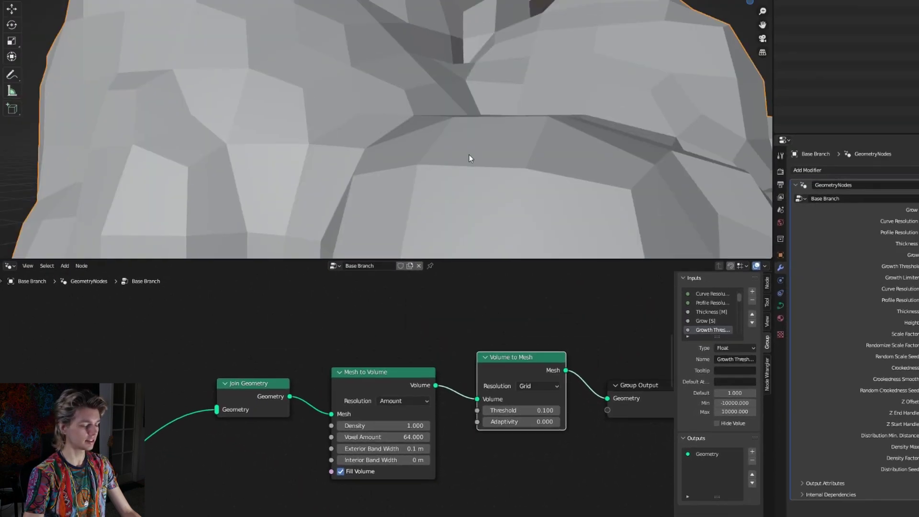
Set Mesh to Volume's Exterior Band Width to 0 m and Voxel Amount to 1500, and Volume to Mesh's Threshold to 0.05.
{"action": "double_click", "coordinate": [525, 423]}
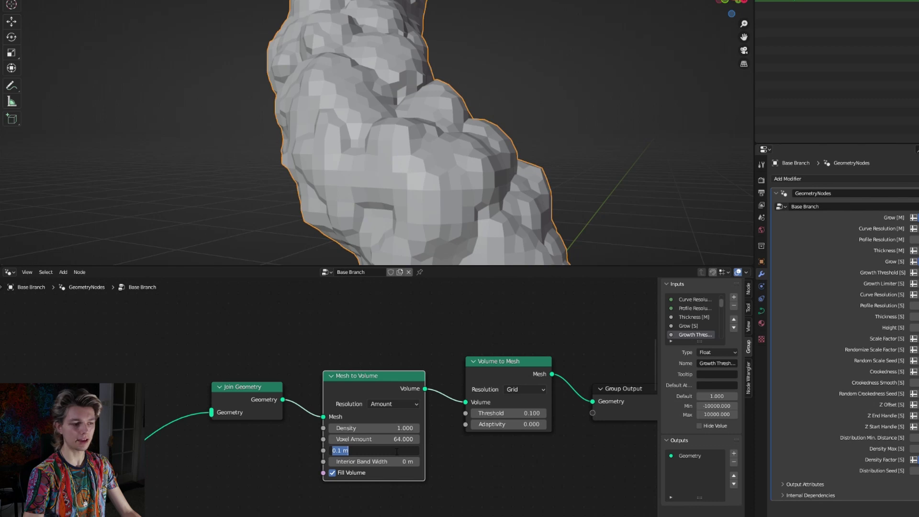
{"action": "key", "text": "Return"}
{"action": "double_click", "coordinate": [382, 439]}
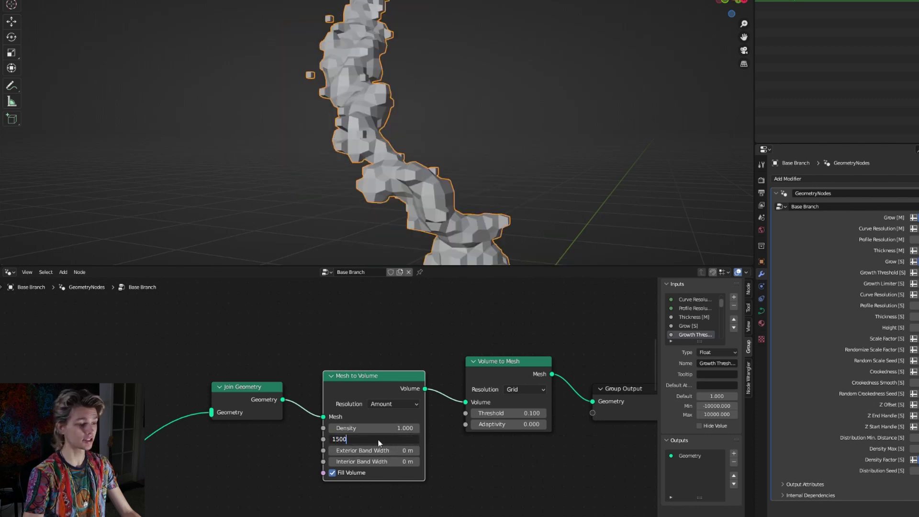
{"action": "key", "text": "Return"}
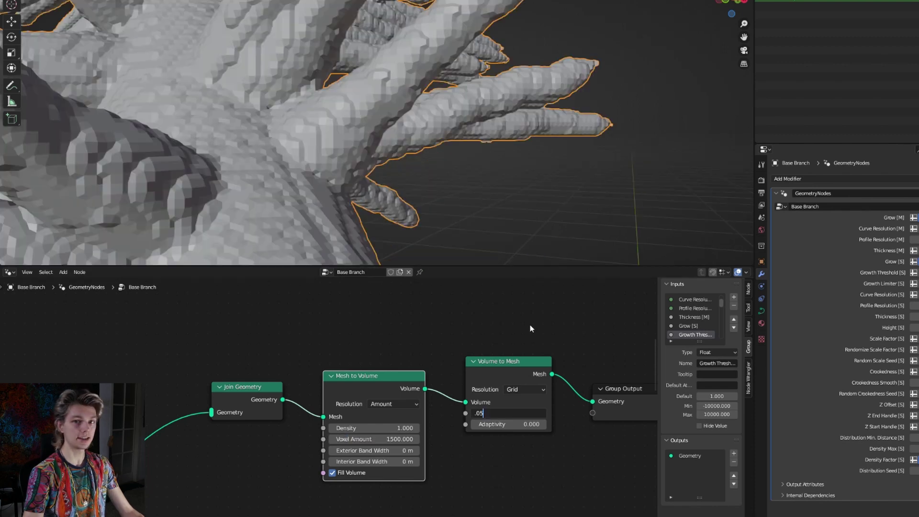
{"action": "key", "text": "Return"}
Insert a Set Shade Smooth node between Volume to Mesh and Group Output.
{"action": "middle_click_drag", "start_coordinate": [530, 328], "coordinate": [441, 330]}
{"action": "left_click_drag", "start_coordinate": [417, 371], "coordinate": [397, 385]}
{"action": "key", "text": "shift+a"}
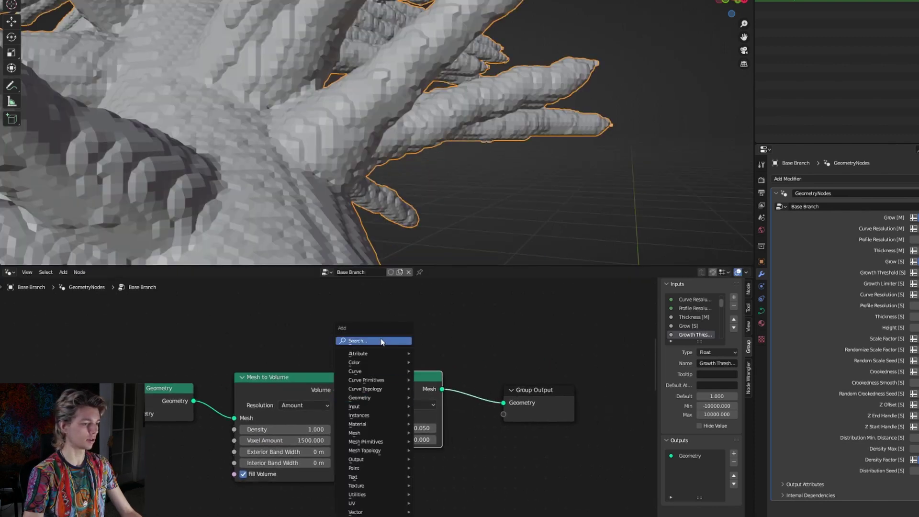
{"action": "left_click", "coordinate": [381, 342]}
{"action": "type", "text": "set s"}
{"action": "key", "text": "Down"}
{"action": "key", "text": "Return"}
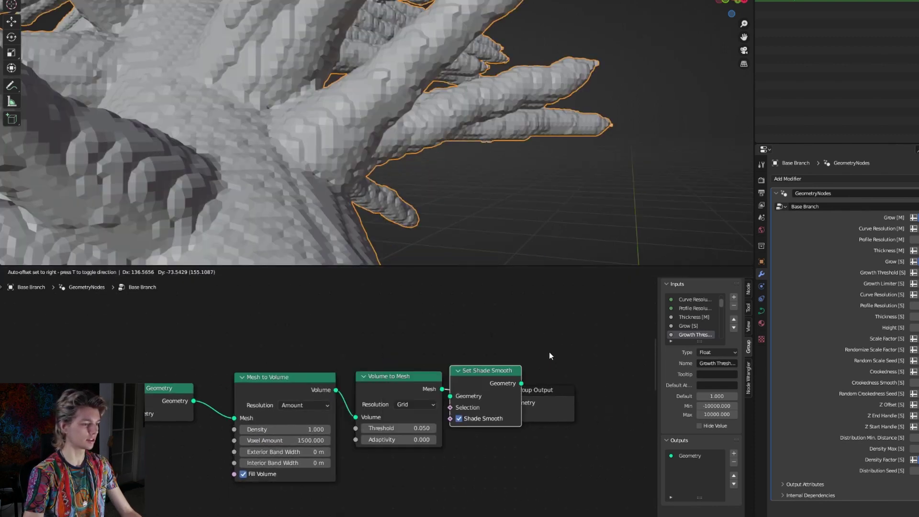
{"action": "left_click", "coordinate": [549, 354]}
Insert a Set Material node after Set Shade Smooth and assign the Branch Base material.
{"action": "middle_click_drag", "start_coordinate": [550, 349], "coordinate": [404, 352]}
{"action": "key", "text": "shift+a"}
{"action": "type", "text": "set m"}
{"action": "key", "text": "Return"}
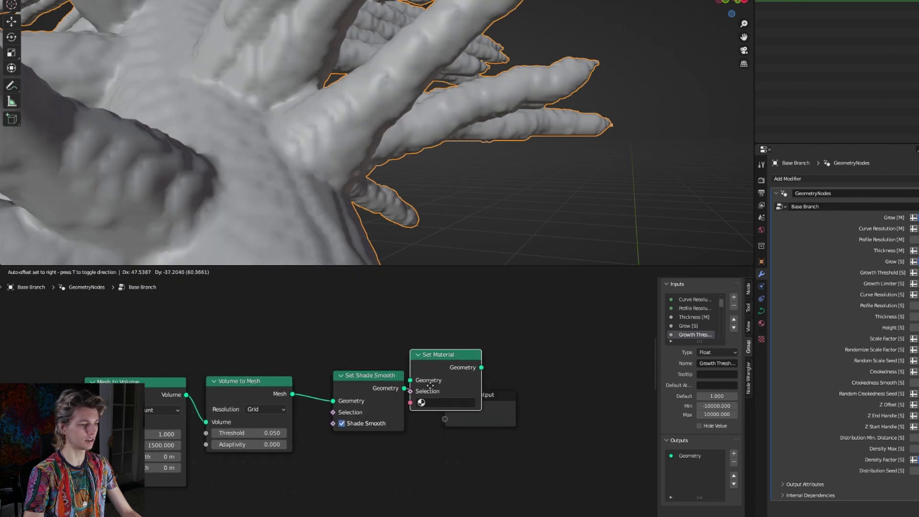
{"action": "left_click", "coordinate": [464, 401]}
{"action": "left_click", "coordinate": [476, 418]}
{"action": "left_click", "coordinate": [476, 433]}
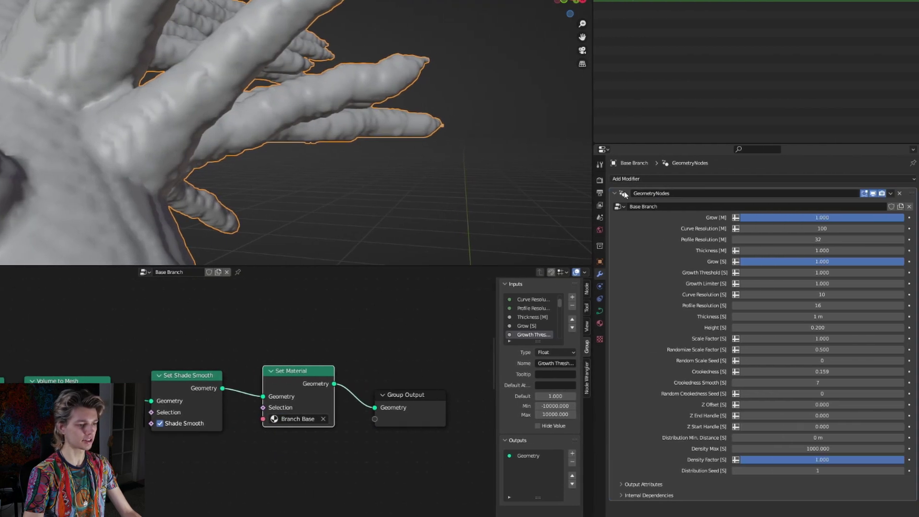
Add a Smooth modifier to the branch with Factor 2.5 and Repeat 4.
{"action": "left_click", "coordinate": [776, 193]}
{"action": "left_click", "coordinate": [629, 180]}
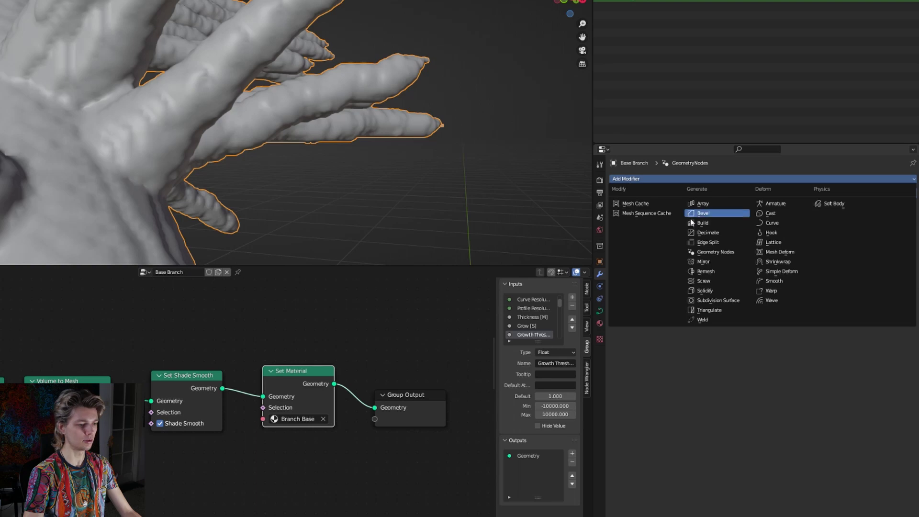
{"action": "left_click", "coordinate": [763, 283]}
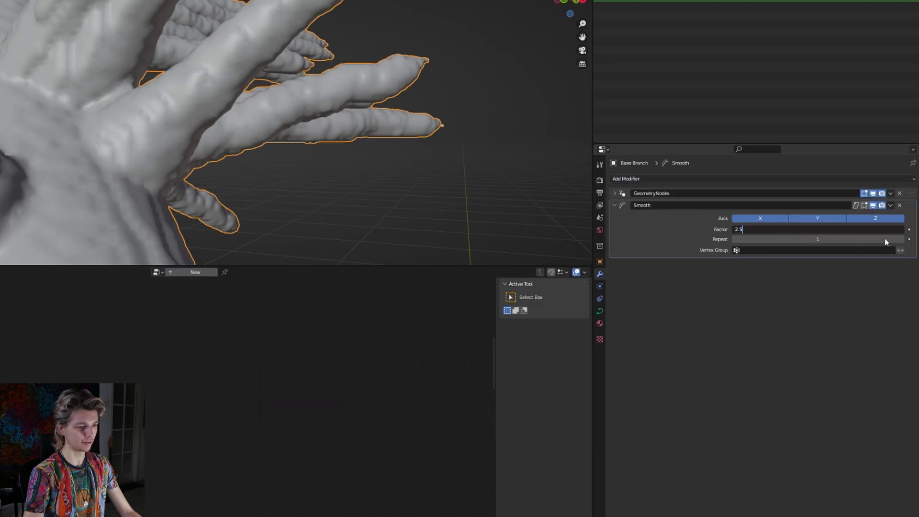
{"action": "left_click_drag", "start_coordinate": [884, 230], "coordinate": [902, 242]}
{"action": "left_click", "coordinate": [902, 240]}
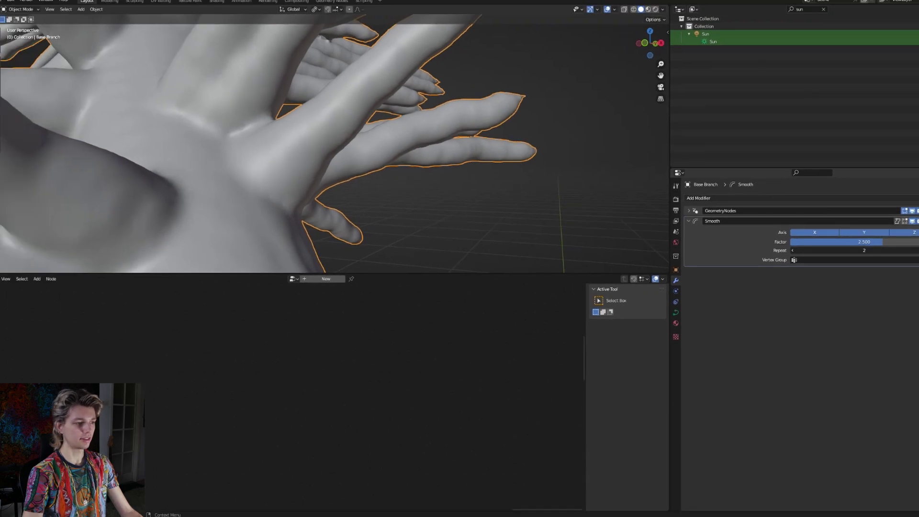
{"action": "left_click", "coordinate": [916, 251]}
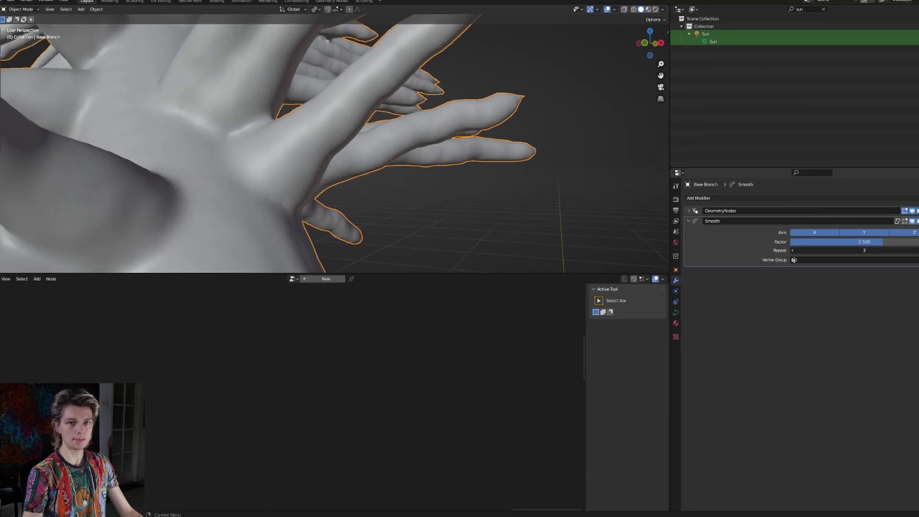
{"action": "left_click", "coordinate": [917, 250]}
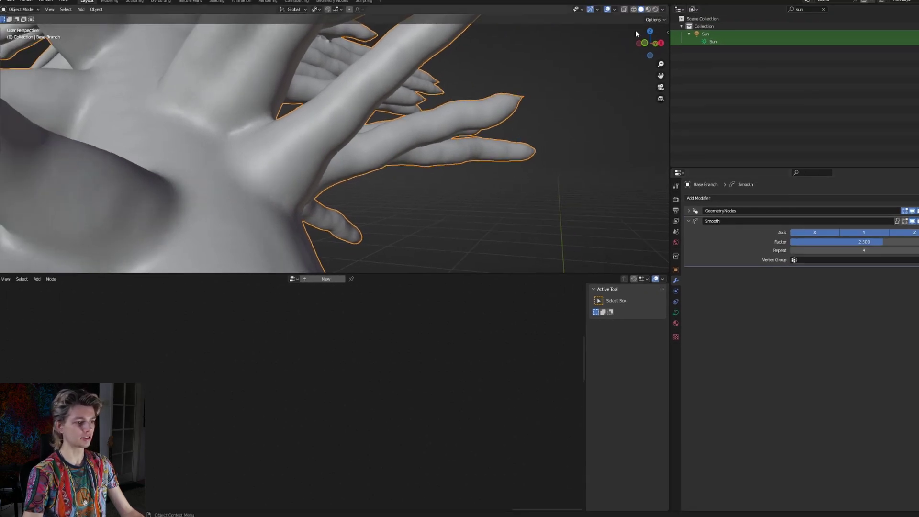
Select the branch and raise its Grow [M] value to demonstrate the growth.
{"action": "scroll", "coordinate": [473, 128], "scroll_direction": "down", "scroll_amount": 5}
{"action": "left_click", "coordinate": [447, 179]}
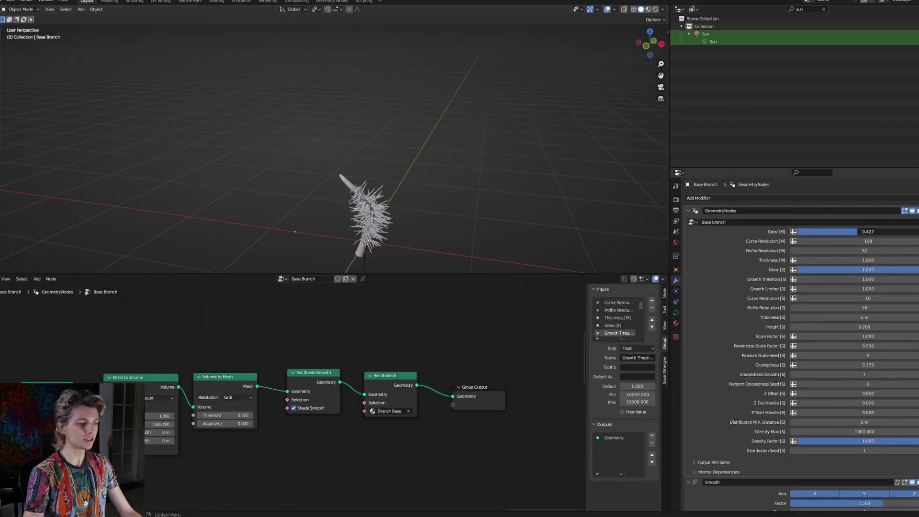
{"action": "left_click_drag", "start_coordinate": [857, 231], "coordinate": [917, 231]}
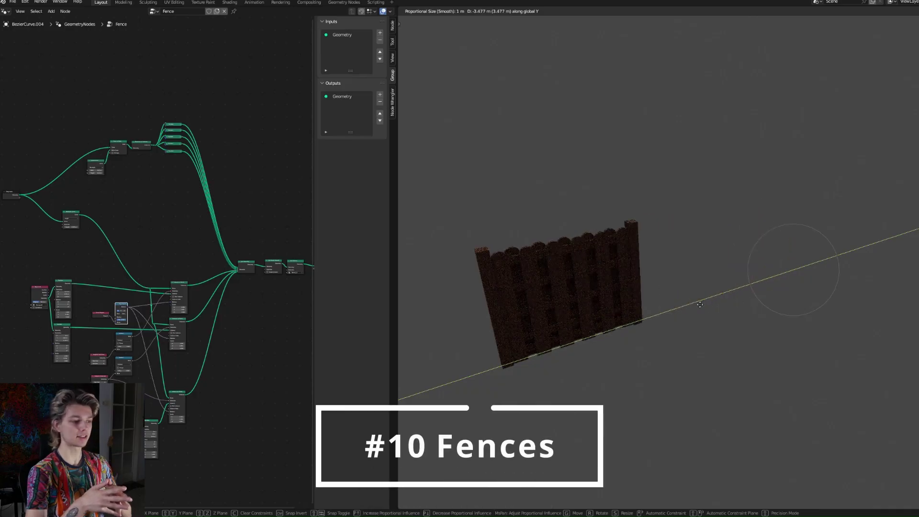
Stretch the finished fence by moving the end of its curve along the global Y axis.
{"action": "left_click_drag", "start_coordinate": [745, 294], "coordinate": [785, 292]}
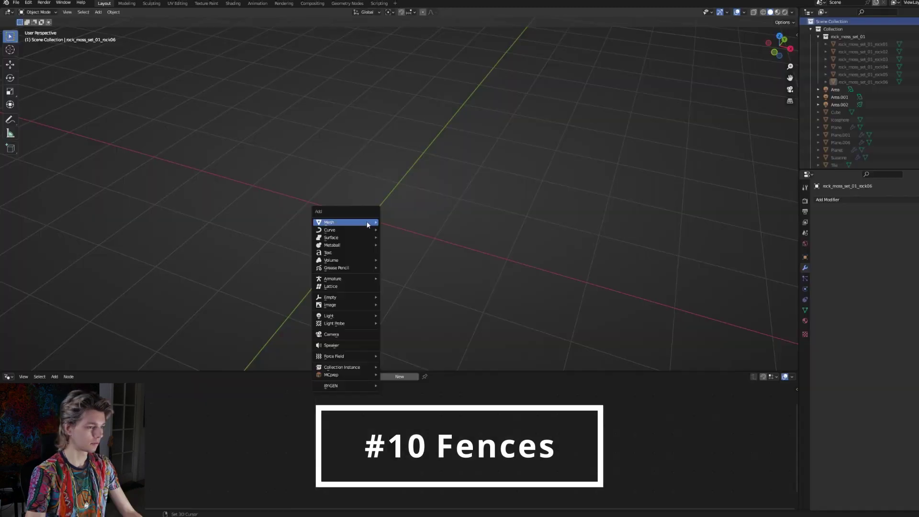
Add a Bezier curve and straighten it by rotating its end point's handles -45° about the global Z axis.
{"action": "left_click", "coordinate": [398, 229]}
{"action": "key", "text": "Tab"}
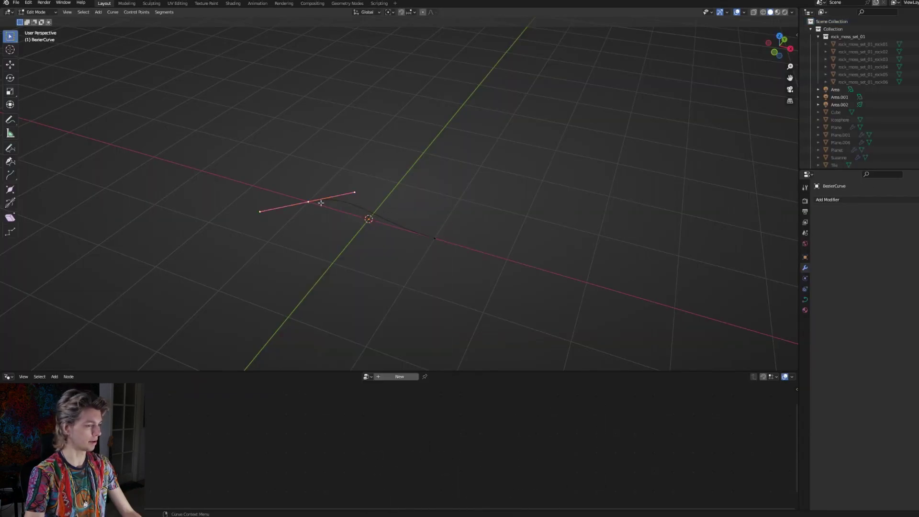
{"action": "key", "text": "r"}
{"action": "key", "text": "z"}
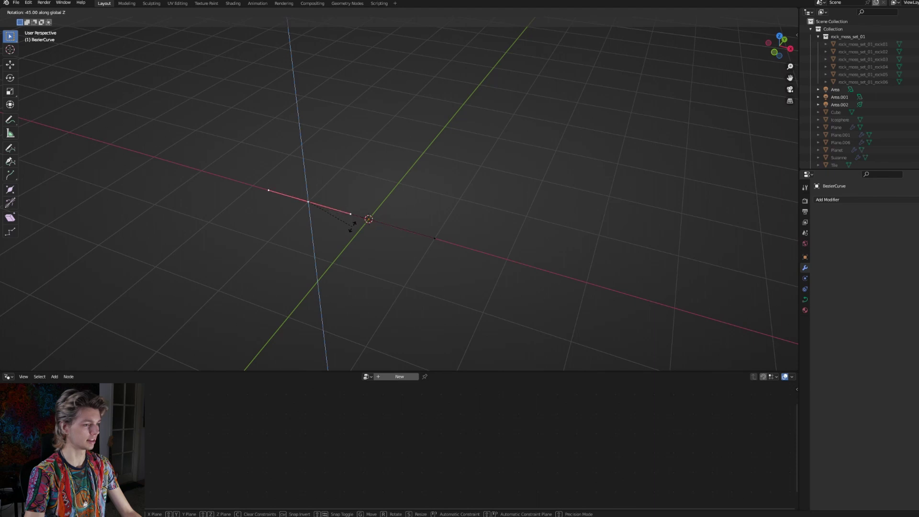
{"action": "left_click", "coordinate": [352, 226]}
{"action": "key", "text": "Tab"}
Enlarge the node editor area and create a new geometry node group for the Bezier curve.
{"action": "left_click_drag", "start_coordinate": [404, 370], "coordinate": [402, 259]}
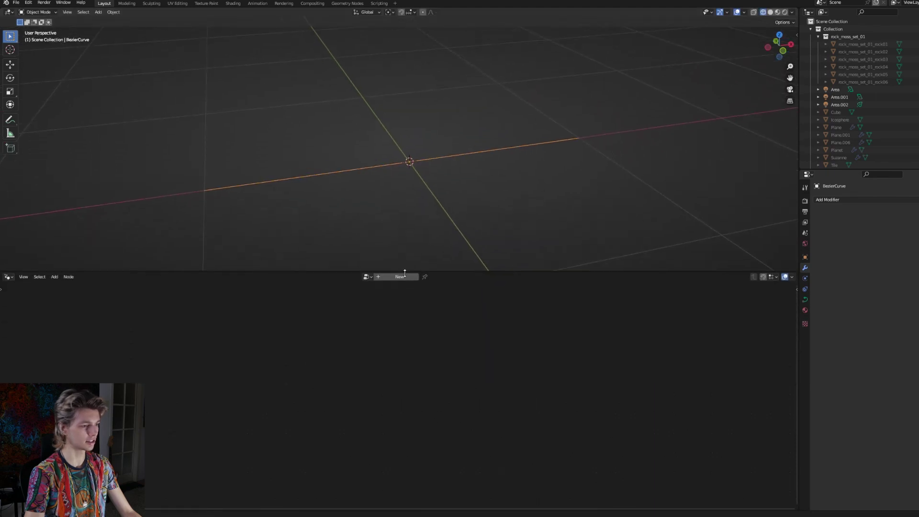
{"action": "left_click", "coordinate": [396, 267]}
{"action": "scroll", "coordinate": [298, 328], "scroll_direction": "up", "scroll_amount": 1}
{"action": "scroll", "coordinate": [298, 332], "scroll_direction": "up", "scroll_amount": 3}
{"action": "middle_click_drag", "start_coordinate": [299, 332], "coordinate": [416, 430]}
{"action": "scroll", "coordinate": [354, 383], "scroll_direction": "up", "scroll_amount": 6}
Insert a Resample Curve node between Group Input and Group Output in Length mode with a length of 0.35 m.
{"action": "key", "text": "shift+a"}
{"action": "left_click", "coordinate": [363, 338]}
{"action": "type", "text": "re"}
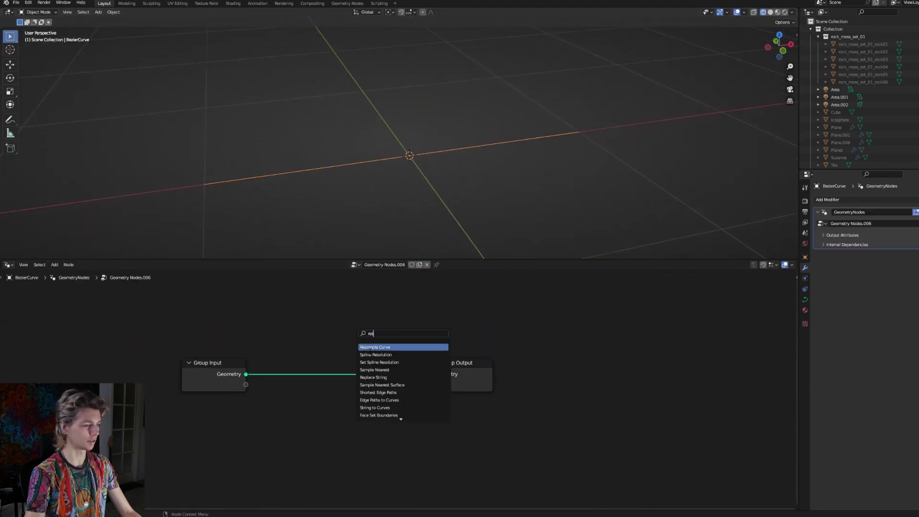
{"action": "left_click", "coordinate": [371, 350]}
{"action": "left_click", "coordinate": [312, 372]}
{"action": "left_click", "coordinate": [312, 374]}
{"action": "left_click", "coordinate": [330, 405]}
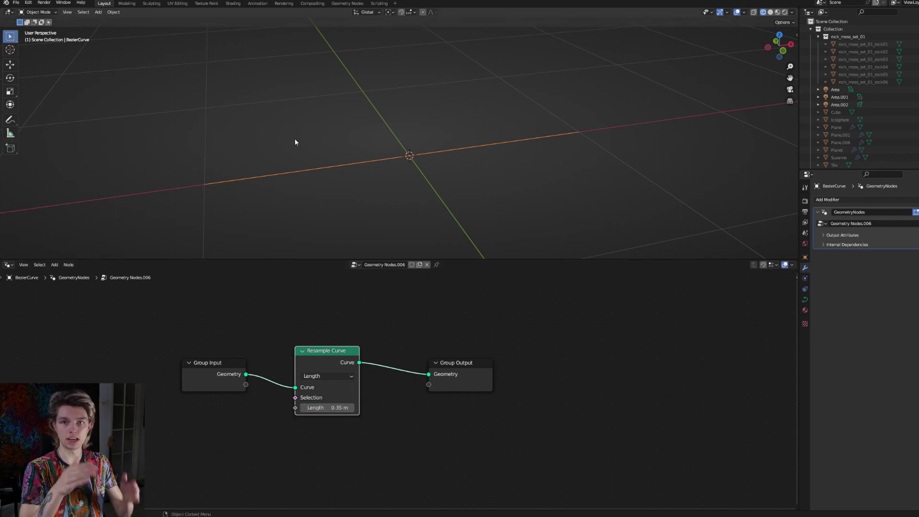
Add a Cube node below Resample Curve.
{"action": "key", "text": "shift+a"}
{"action": "left_click", "coordinate": [350, 335]}
{"action": "type", "text": "cub"}
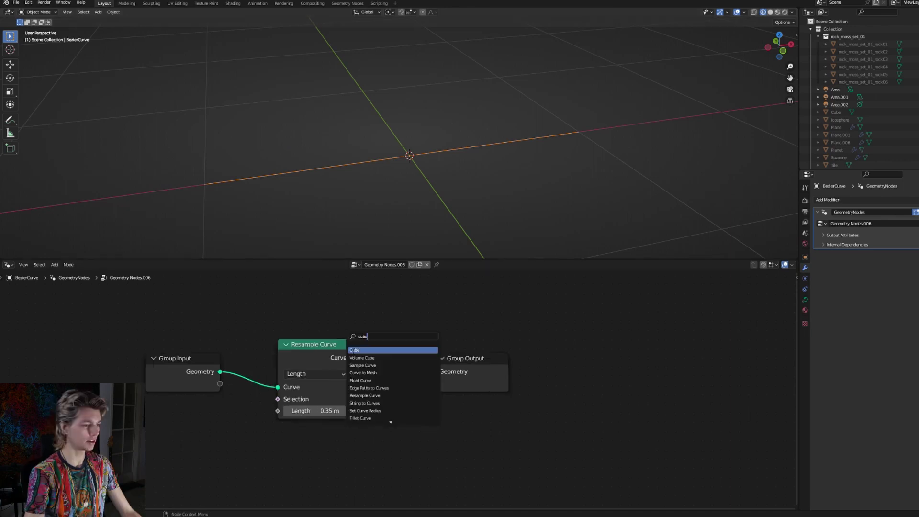
{"action": "left_click", "coordinate": [356, 349]}
{"action": "left_click", "coordinate": [298, 431]}
Insert Instance on Points after Resample Curve, connect the Cube mesh to Instance, and set the Cube's size to 0.1 m on all axes.
{"action": "key", "text": "shift+a"}
{"action": "left_click", "coordinate": [292, 338]}
{"action": "type", "text": "instance"}
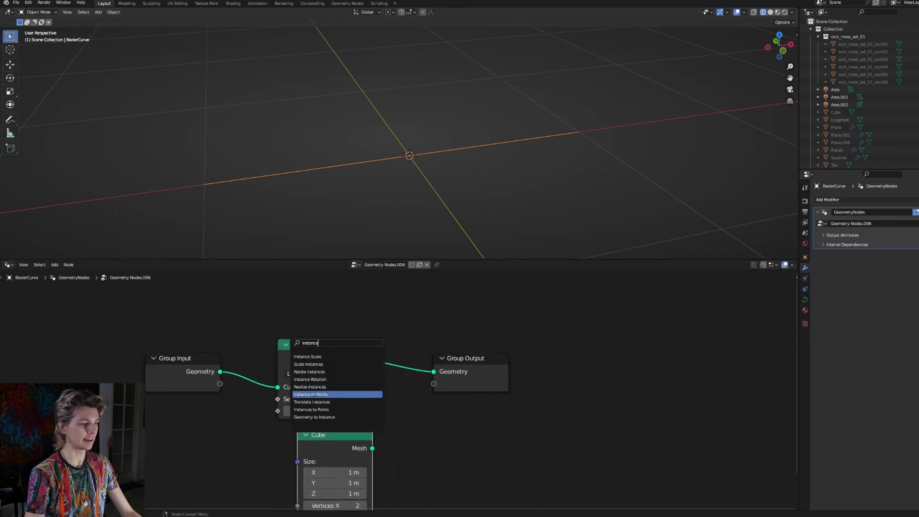
{"action": "left_click", "coordinate": [313, 395]}
{"action": "left_click", "coordinate": [394, 387]}
{"action": "left_click_drag", "start_coordinate": [372, 448], "coordinate": [395, 377]}
{"action": "middle_click_drag", "start_coordinate": [375, 489], "coordinate": [377, 465]}
{"action": "left_click_drag", "start_coordinate": [345, 448], "coordinate": [304, 469]}
Extend the curve by extruding its end point to test how the cube instances follow it.
{"action": "key", "text": "Tab"}
{"action": "scroll", "coordinate": [512, 166], "scroll_direction": "down", "scroll_amount": 6}
{"action": "key", "text": "e"}
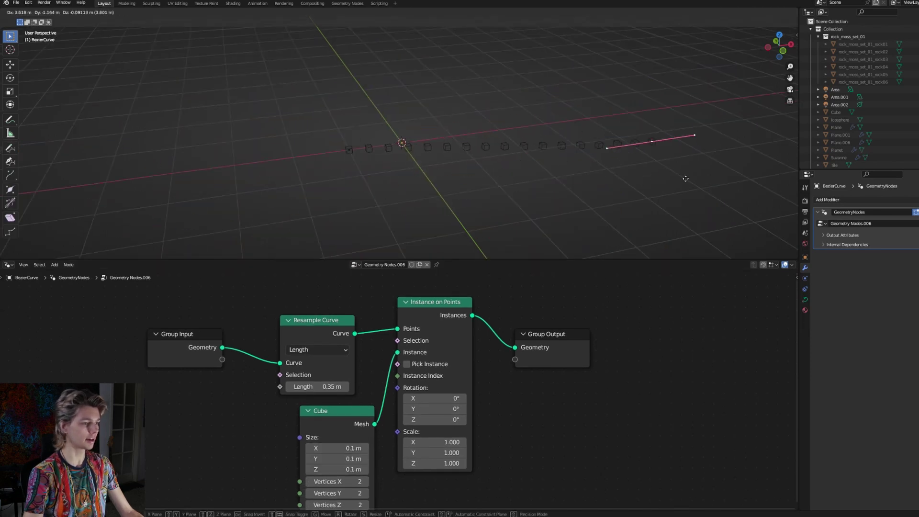
{"action": "left_click", "coordinate": [472, 189]}
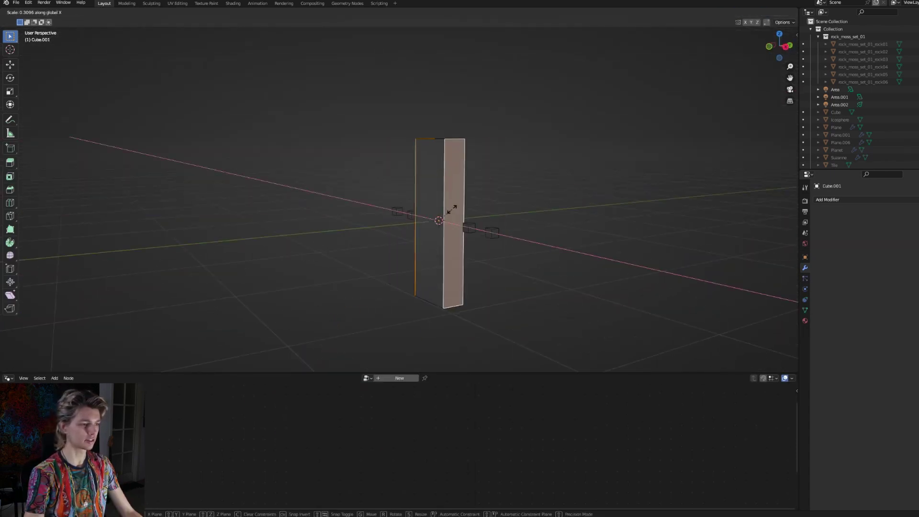
Shape a separate cube into a fence plank, scaling X to about 0.31 and beveling its top edges 0.214 m with 4 segments.
{"action": "left_click", "coordinate": [451, 209]}
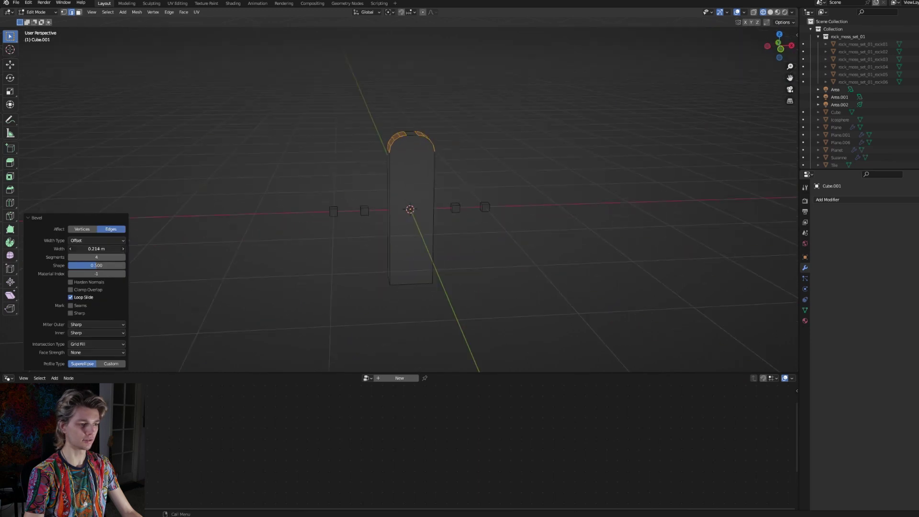
{"action": "key", "text": "ctrl+Tab"}
{"action": "left_click", "coordinate": [209, 233]}
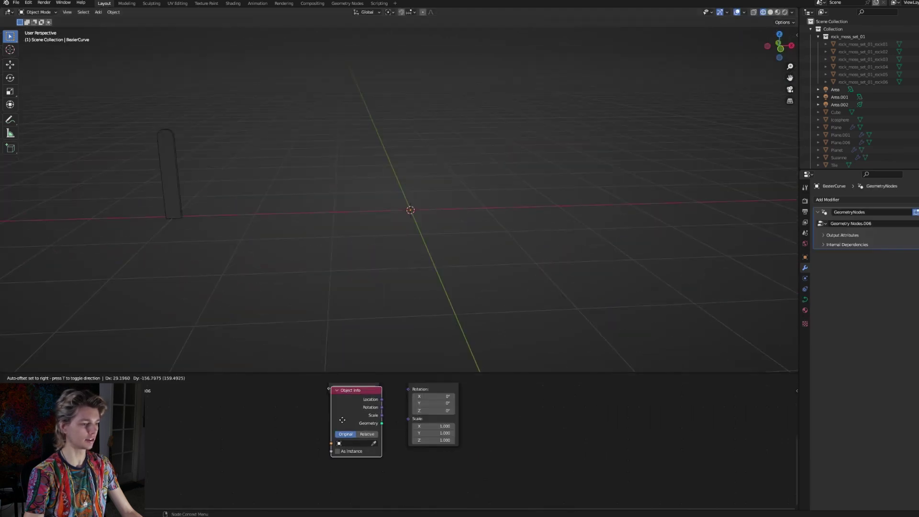
Place an Object Info node referencing the plank Cube.001 and connect its Geometry to Instance on Points' Instance input.
{"action": "left_click_drag", "start_coordinate": [342, 419], "coordinate": [337, 443]}
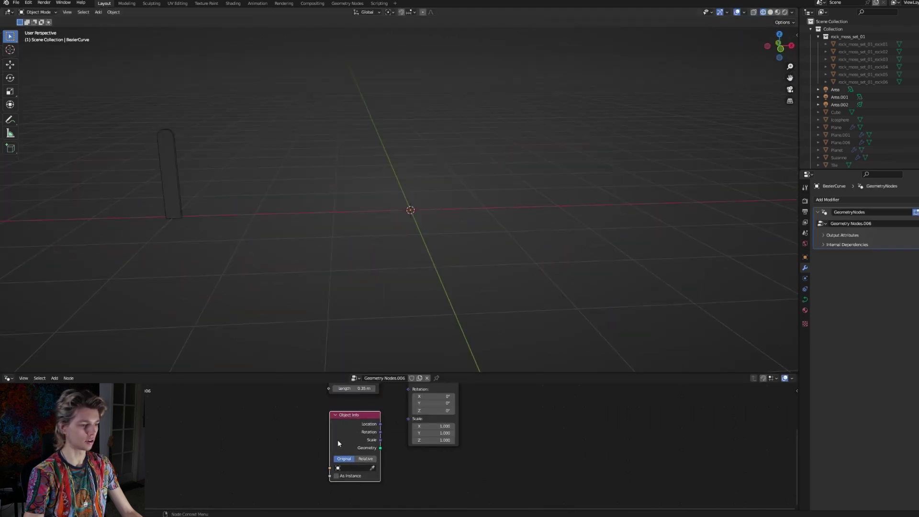
{"action": "middle_click_drag", "start_coordinate": [383, 400], "coordinate": [368, 437]}
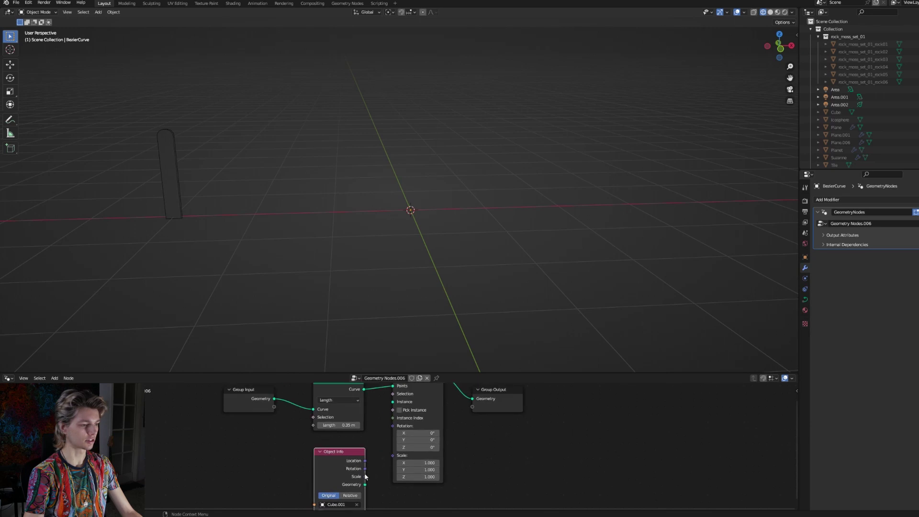
{"action": "left_click_drag", "start_coordinate": [390, 404], "coordinate": [392, 401]}
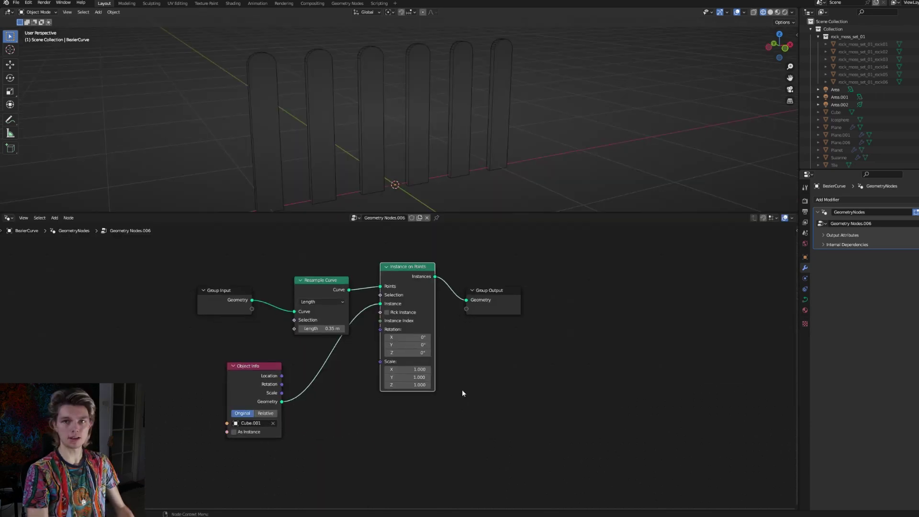
Duplicate Instance on Points and connect Resample Curve to the copy's Points and Object Info's Geometry to its Instance input.
{"action": "middle_click_drag", "start_coordinate": [452, 314], "coordinate": [453, 293]}
{"action": "key", "text": "shift+d"}
{"action": "left_click", "coordinate": [413, 400]}
{"action": "left_click_drag", "start_coordinate": [350, 271], "coordinate": [376, 388]}
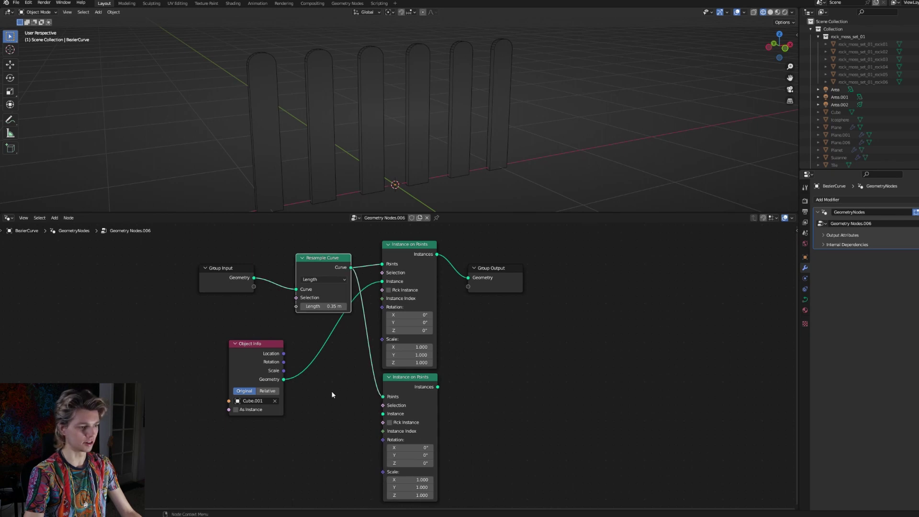
{"action": "left_click_drag", "start_coordinate": [282, 379], "coordinate": [366, 409]}
Insert a Join Geometry node before Group Output and connect both Instance on Points outputs to it.
{"action": "key", "text": "shift+a"}
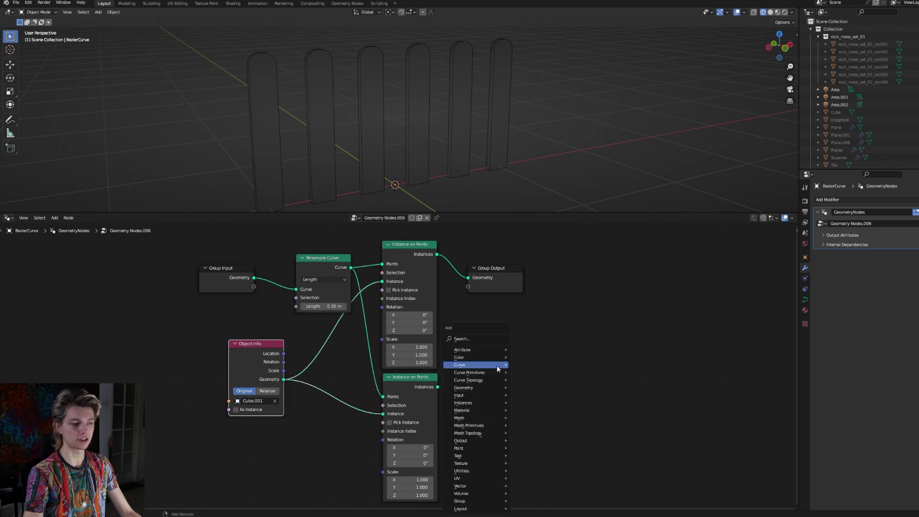
{"action": "left_click", "coordinate": [496, 337]}
{"action": "type", "text": "join"}
{"action": "left_click", "coordinate": [505, 360]}
{"action": "left_click", "coordinate": [453, 301]}
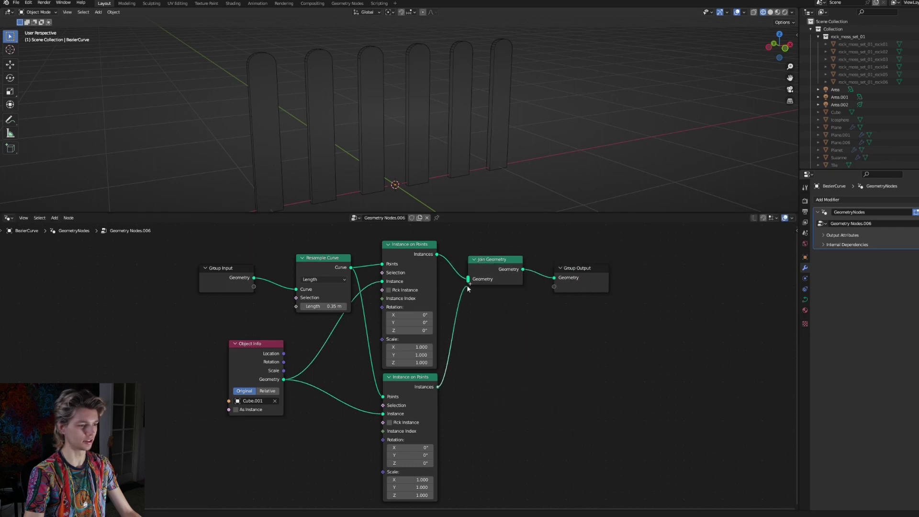
Insert a Transform node between Object Info and the first Instance on Points, and a duplicate Transform feeding the second one.
{"action": "key", "text": "shift+a"}
{"action": "type", "text": "trans"}
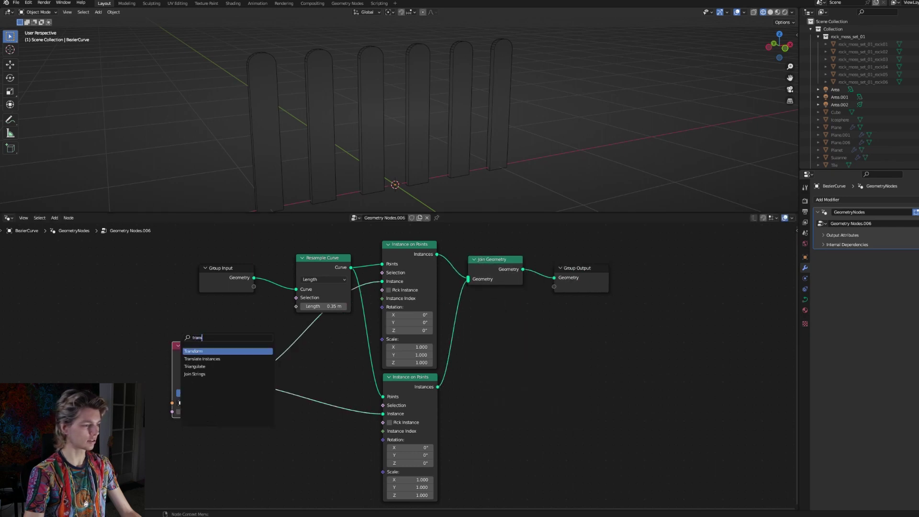
{"action": "key", "text": "Return"}
{"action": "left_click", "coordinate": [276, 361]}
{"action": "key", "text": "shift+d"}
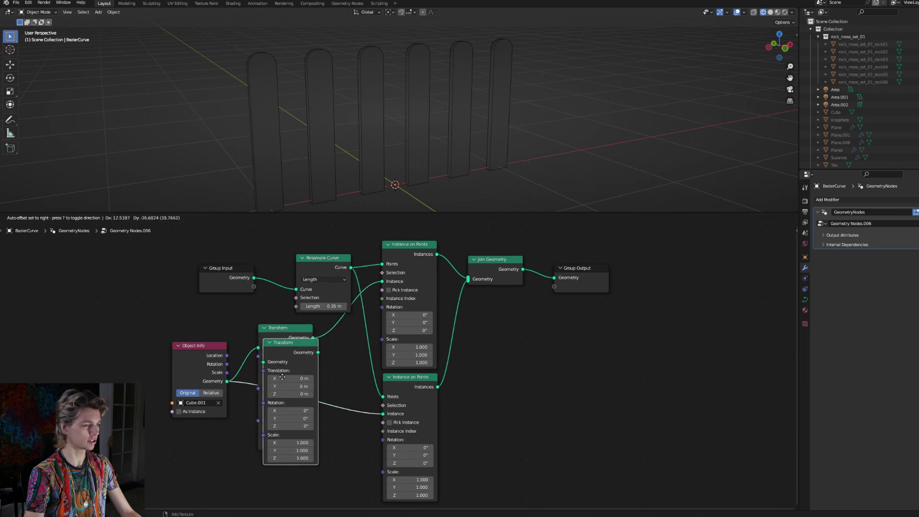
{"action": "left_click", "coordinate": [302, 417]}
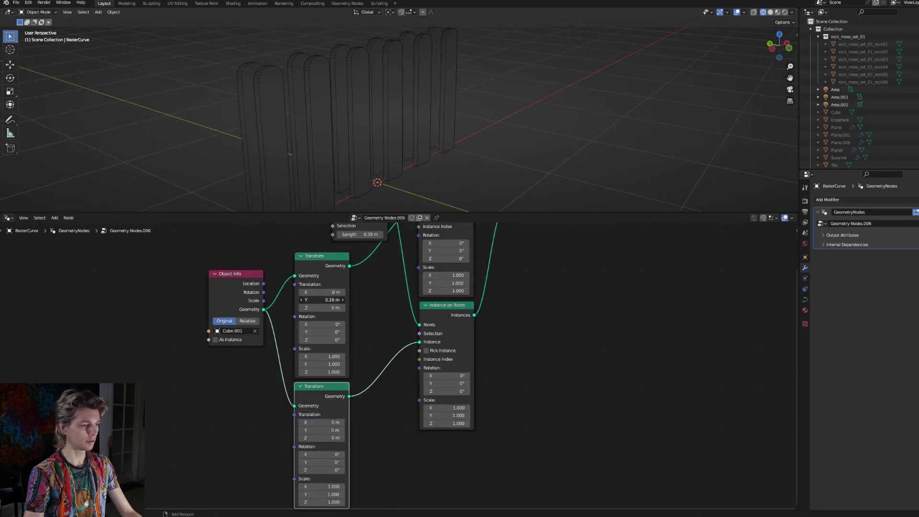
Set the first Transform's Y translation to 0.05 m and the second's translation to X 0.2 m and Y -0.05 m.
{"action": "left_click_drag", "start_coordinate": [321, 299], "coordinate": [305, 299]}
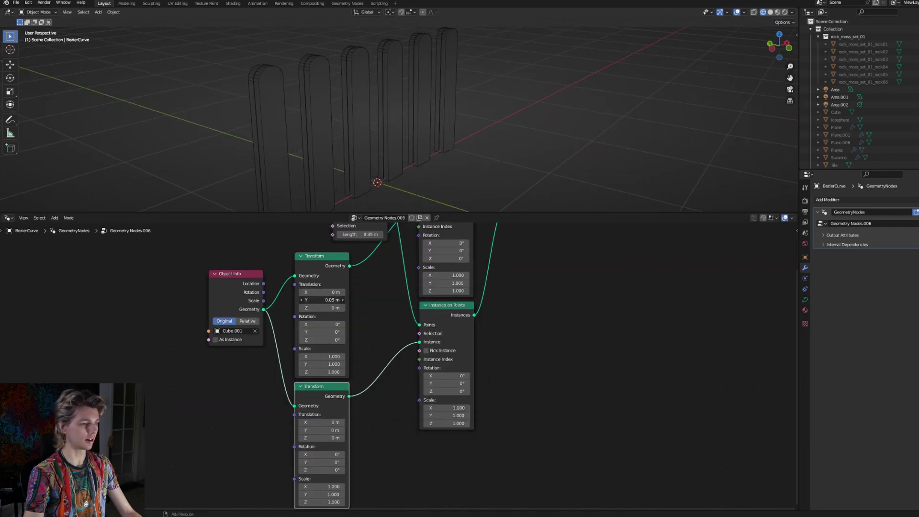
{"action": "middle_click_drag", "start_coordinate": [354, 370], "coordinate": [354, 365]}
{"action": "left_click_drag", "start_coordinate": [321, 425], "coordinate": [311, 425]}
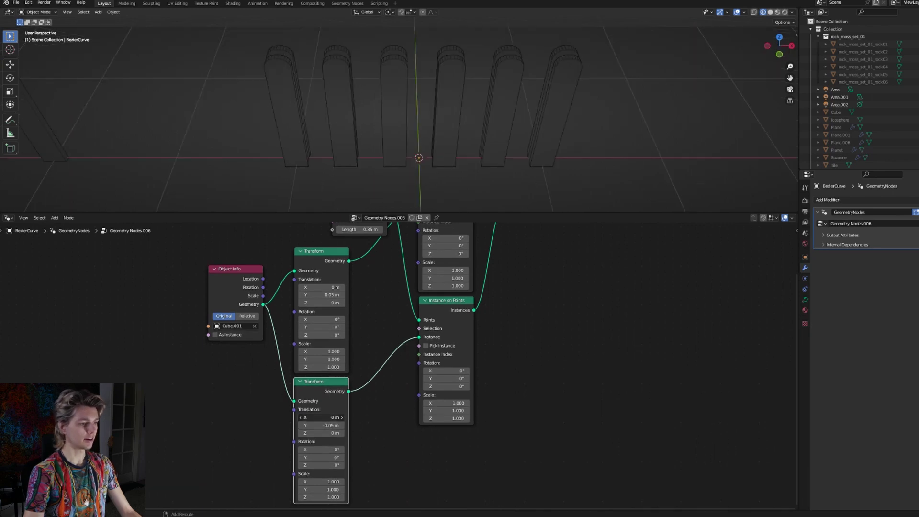
{"action": "left_click_drag", "start_coordinate": [316, 417], "coordinate": [311, 417]}
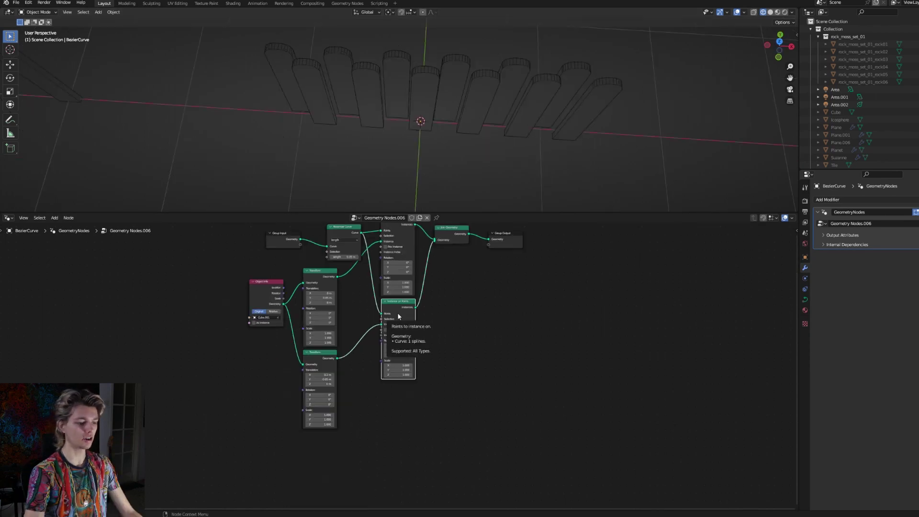
Duplicate Instance on Points again below the existing ones and add a Cube node beside it for the fence posts.
{"action": "key", "text": "shift+d"}
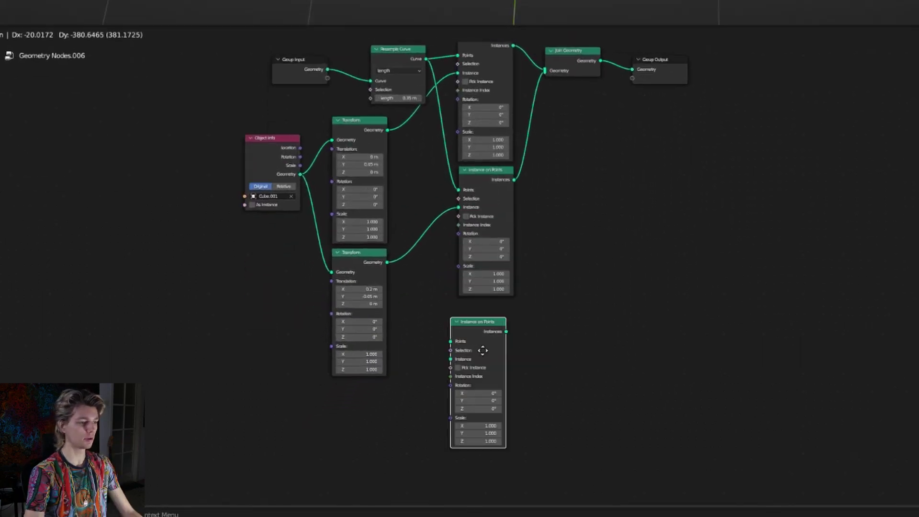
{"action": "left_click", "coordinate": [404, 439]}
{"action": "middle_click_drag", "start_coordinate": [379, 396], "coordinate": [396, 349]}
{"action": "key", "text": "shift+a"}
{"action": "left_click", "coordinate": [481, 225]}
{"action": "type", "text": "cub"}
{"action": "left_click", "coordinate": [505, 253]}
{"action": "left_click", "coordinate": [295, 365]}
Connect Resample Curve's Curve output to the third Instance on Points' Points input.
{"action": "middle_click_drag", "start_coordinate": [484, 252], "coordinate": [465, 334]}
{"action": "scroll", "coordinate": [465, 334], "scroll_direction": "down", "scroll_amount": 2}
{"action": "left_click_drag", "start_coordinate": [446, 94], "coordinate": [482, 389]}
{"action": "scroll", "coordinate": [451, 353], "scroll_direction": "up", "scroll_amount": 3}
Add an Endpoint Selection to the third Instance on Points' Selection, link the Cube to its Instance input, and connect its output to Join Geometry.
{"action": "key", "text": "shift+a"}
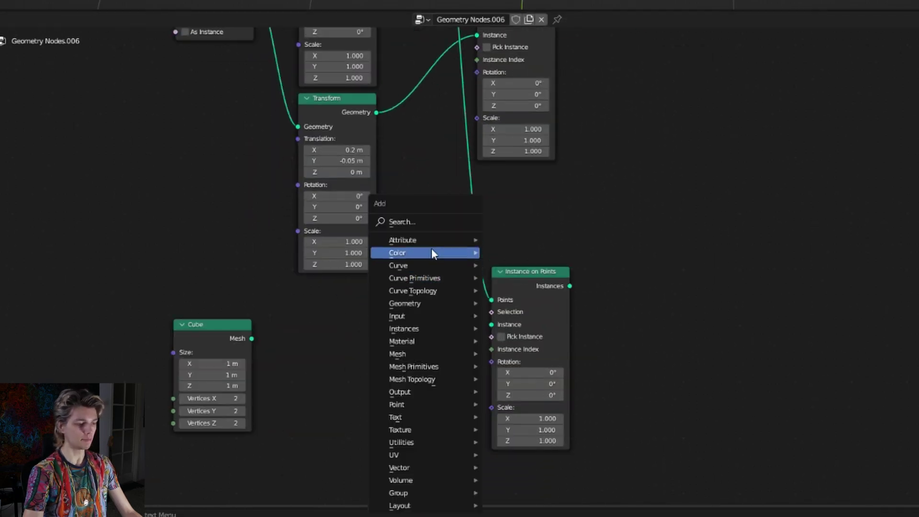
{"action": "left_click", "coordinate": [433, 223]}
{"action": "type", "text": "endpo"}
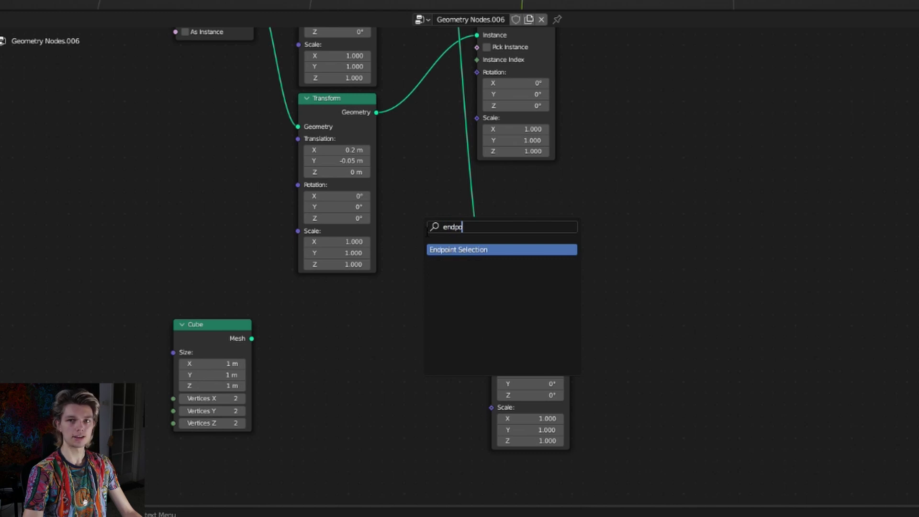
{"action": "key", "text": "Return"}
{"action": "left_click", "coordinate": [431, 328]}
{"action": "left_click_drag", "start_coordinate": [426, 328], "coordinate": [491, 312]}
{"action": "scroll", "coordinate": [475, 115], "scroll_direction": "down", "scroll_amount": 3}
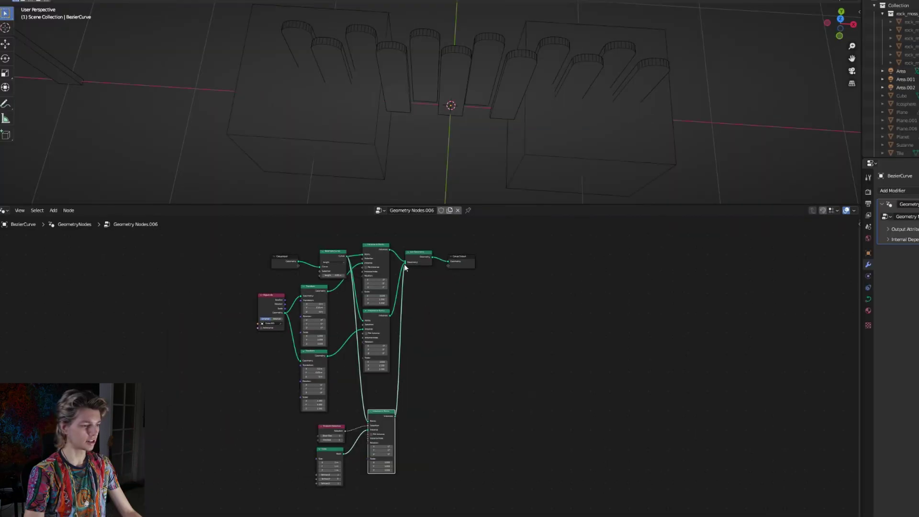
Insert a Transform after the post Cube with Z translation 0.53 m and size the Cube to 0.11 × 0.11 × 1.18 m.
{"action": "middle_click_drag", "start_coordinate": [468, 191], "coordinate": [436, 201]}
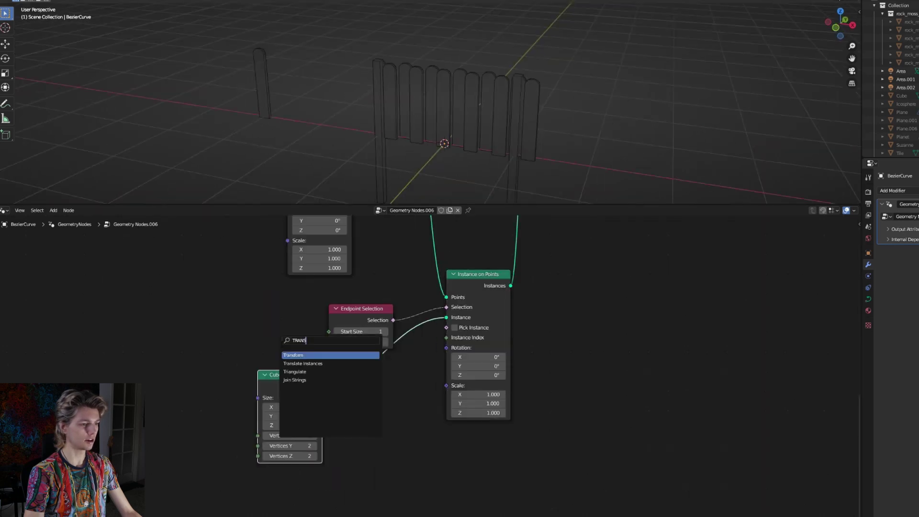
{"action": "key", "text": "Return"}
{"action": "left_click", "coordinate": [344, 383]}
{"action": "left_click_drag", "start_coordinate": [386, 419], "coordinate": [412, 419]}
{"action": "left_click_drag", "start_coordinate": [292, 425], "coordinate": [278, 425]}
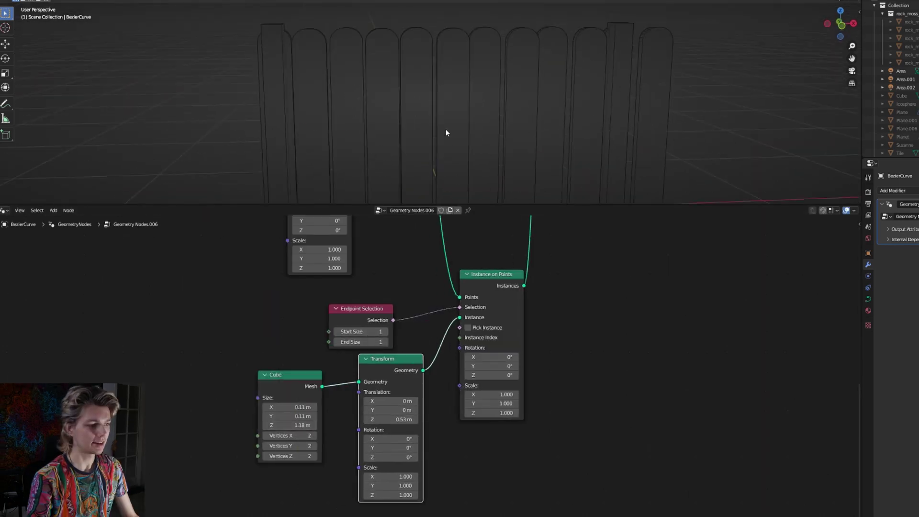
Adjust plank spacing with X translations of -0.14 m and 0.15 m in the plank Transforms and a Resample Curve length of 0.31 m.
{"action": "middle_click_drag", "start_coordinate": [446, 128], "coordinate": [414, 124]}
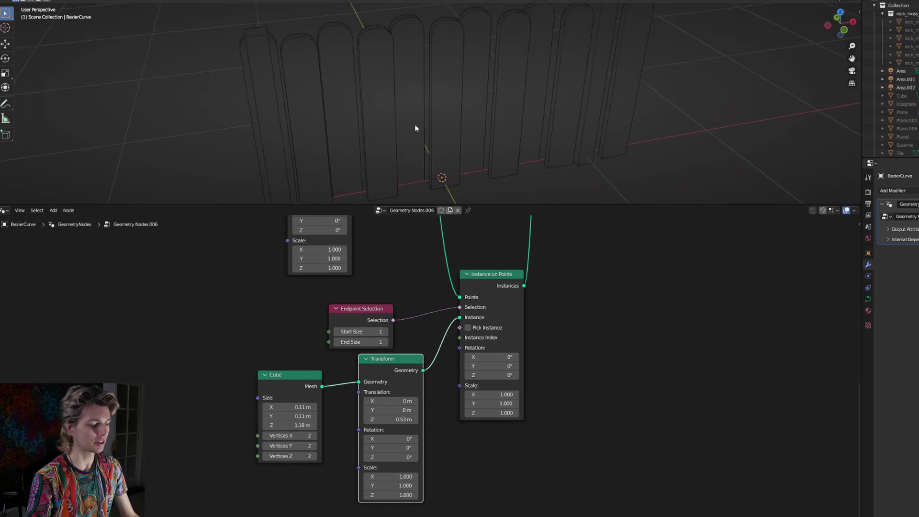
{"action": "left_click", "coordinate": [414, 125]}
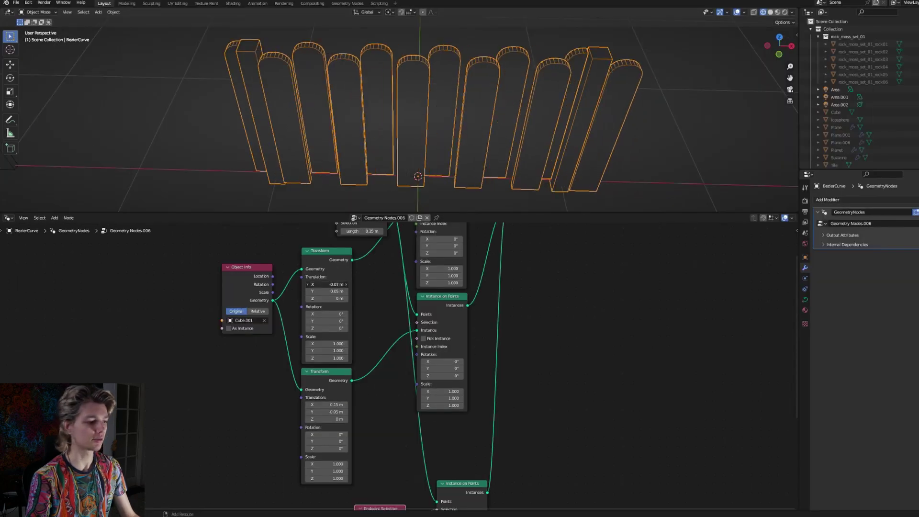
{"action": "left_click_drag", "start_coordinate": [320, 291], "coordinate": [332, 294]}
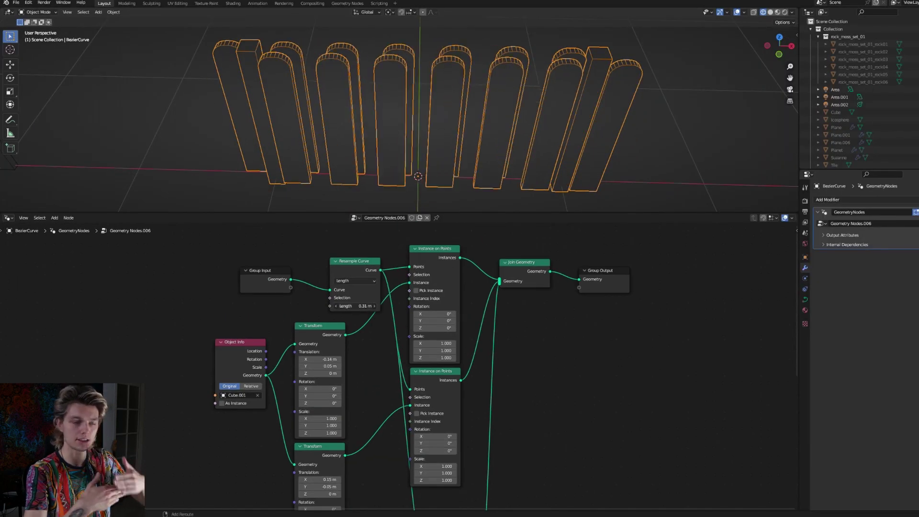
Set the plank Transforms' X translations to -0.16 m and 0.16 m, both plank instance X scales to 0.880, and the Resample Curve length to 0.25 m.
{"action": "left_click_drag", "start_coordinate": [320, 359], "coordinate": [314, 359]}
{"action": "left_click_drag", "start_coordinate": [356, 306], "coordinate": [352, 306]}
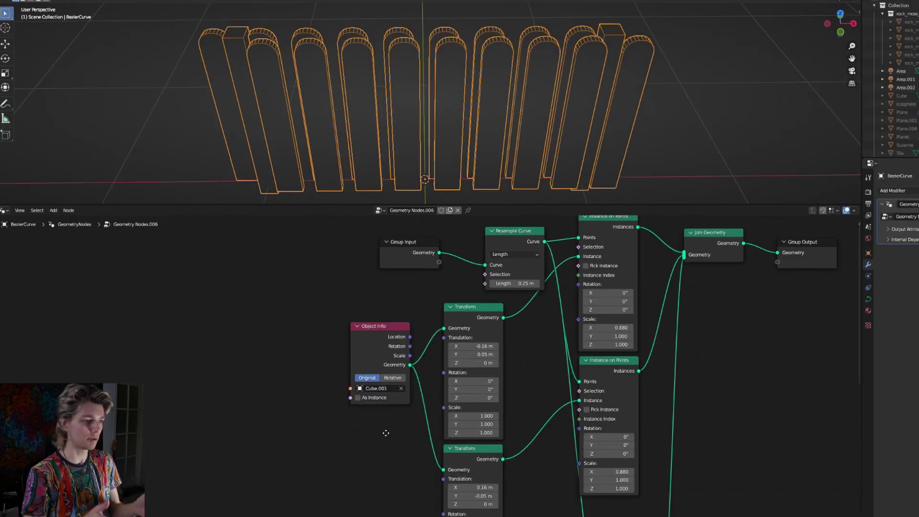
Add an Endpoint Selection node for the plank instances near the Object Info node.
{"action": "middle_click_drag", "start_coordinate": [385, 433], "coordinate": [382, 387]}
{"action": "scroll", "coordinate": [392, 420], "scroll_direction": "down", "scroll_amount": 3}
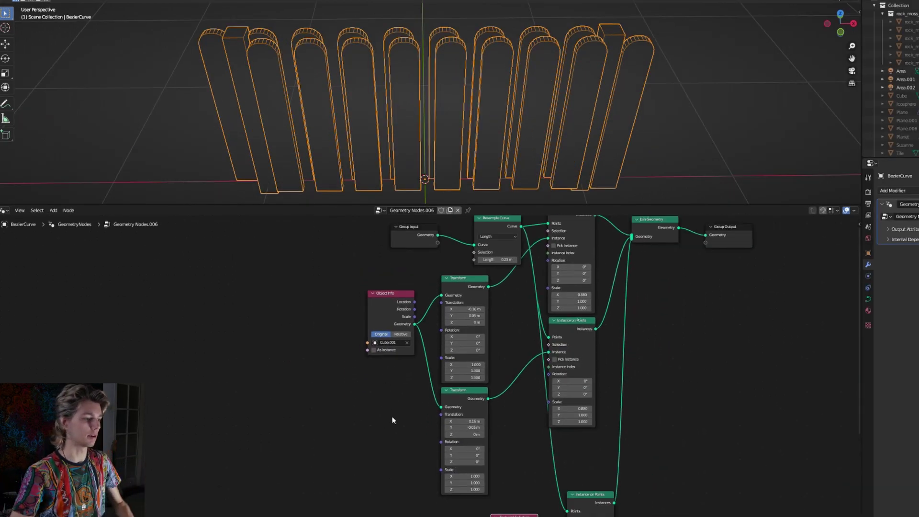
{"action": "scroll", "coordinate": [393, 416], "scroll_direction": "up", "scroll_amount": 4}
{"action": "key", "text": "shift+a"}
{"action": "type", "text": "END"}
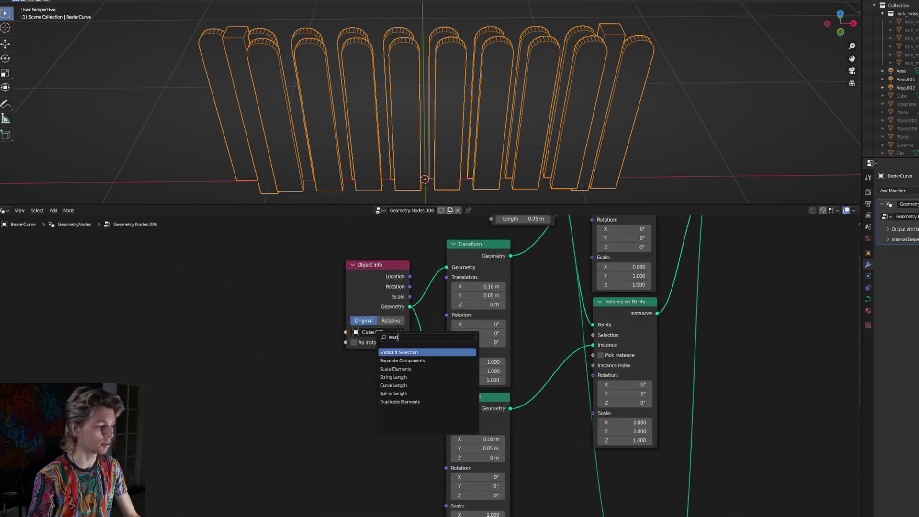
{"action": "key", "text": "Return"}
Add a Math node set to Subtract with a first value of 1.000 beside the Endpoint Selection node.
{"action": "key", "text": "shift+a"}
{"action": "type", "text": "MATH"}
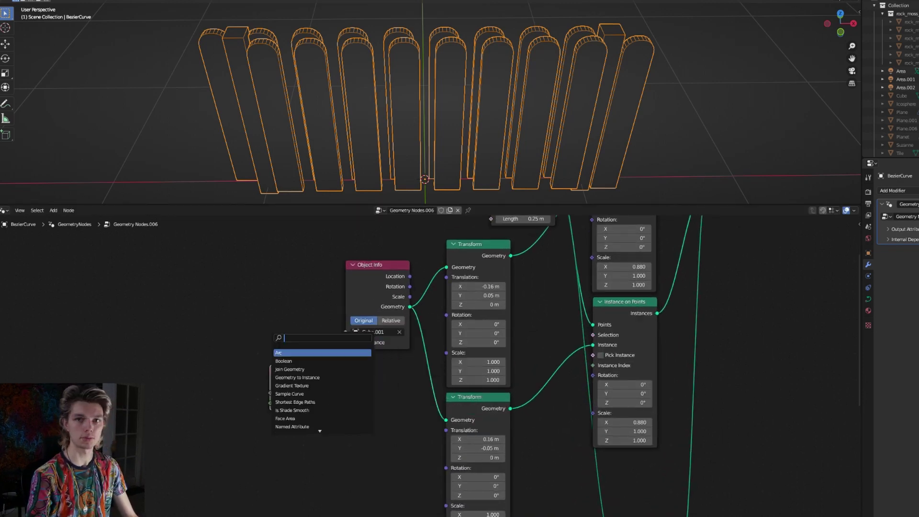
{"action": "key", "text": "Return"}
{"action": "left_click", "coordinate": [348, 382]}
{"action": "left_click", "coordinate": [359, 384]}
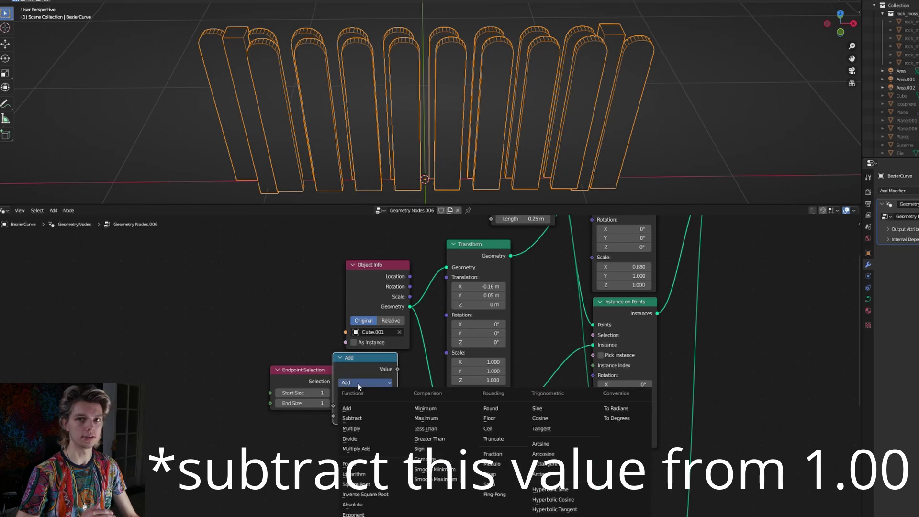
{"action": "left_click", "coordinate": [352, 419]}
{"action": "left_click_drag", "start_coordinate": [310, 379], "coordinate": [290, 380]}
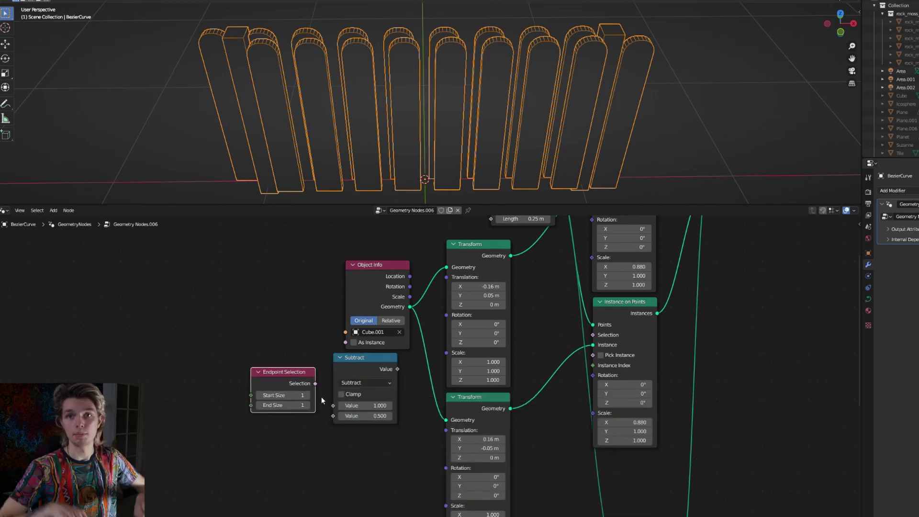
Wire the Endpoint Selection through Subtract into the first Instance on Points' Selection and set its End Size to 0.
{"action": "middle_click_drag", "start_coordinate": [404, 402], "coordinate": [385, 422]}
{"action": "left_click_drag", "start_coordinate": [370, 399], "coordinate": [576, 231]}
{"action": "left_click_drag", "start_coordinate": [267, 458], "coordinate": [247, 458]}
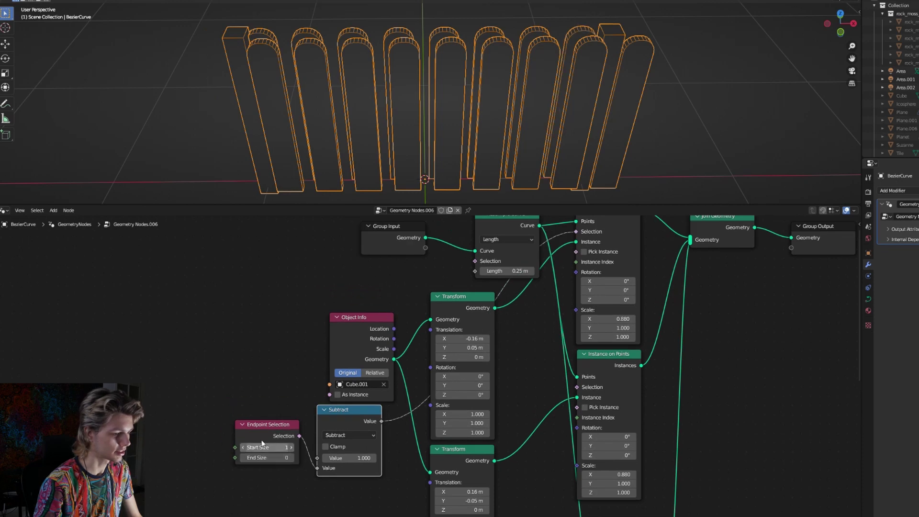
Duplicate the Endpoint Selection and Subtract pair into the second Instance on Points' Selection, with Start Size 0 and End Size 1.
{"action": "middle_click_drag", "start_coordinate": [262, 443], "coordinate": [272, 366]}
{"action": "left_click_drag", "start_coordinate": [287, 402], "coordinate": [364, 383]}
{"action": "key", "text": "shift+d"}
{"action": "left_click", "coordinate": [364, 456]}
{"action": "left_click_drag", "start_coordinate": [464, 390], "coordinate": [586, 310]}
{"action": "left_click", "coordinate": [251, 445]}
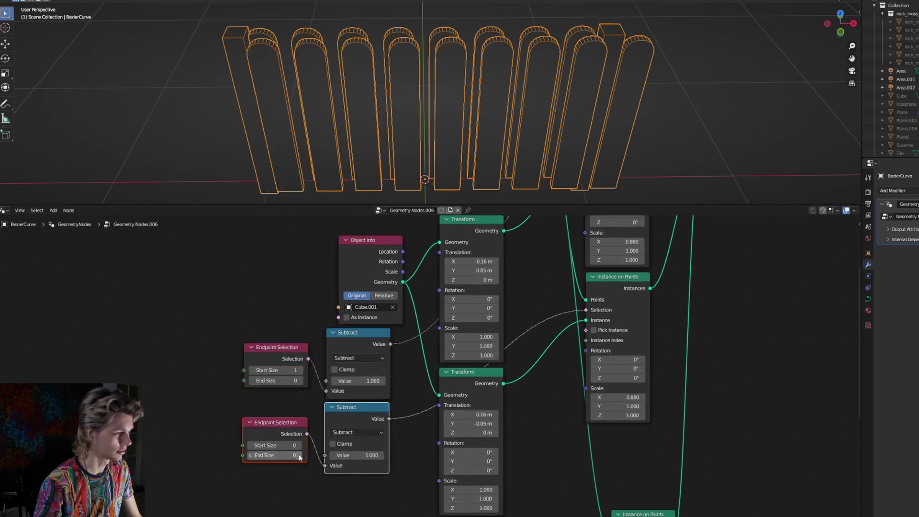
{"action": "left_click", "coordinate": [299, 457]}
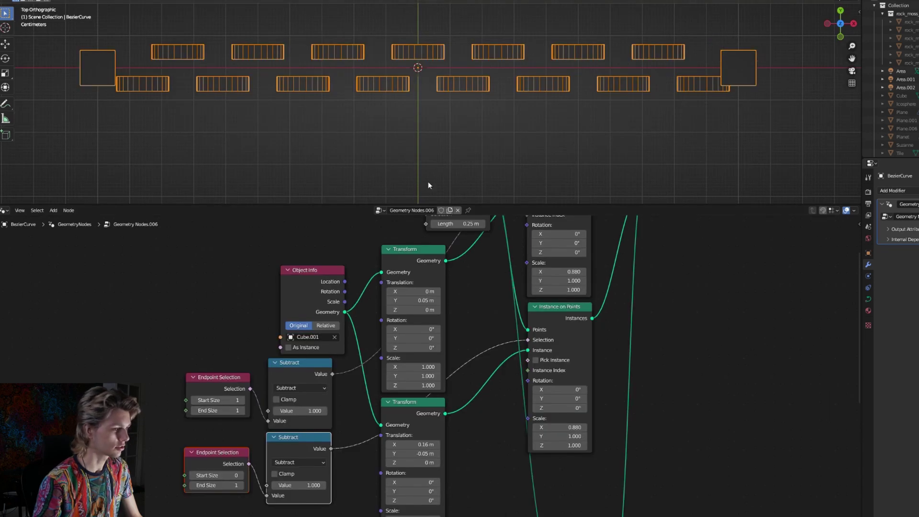
Set the Resample Curve length to 0.26 m.
{"action": "middle_click_drag", "start_coordinate": [368, 260], "coordinate": [360, 333]}
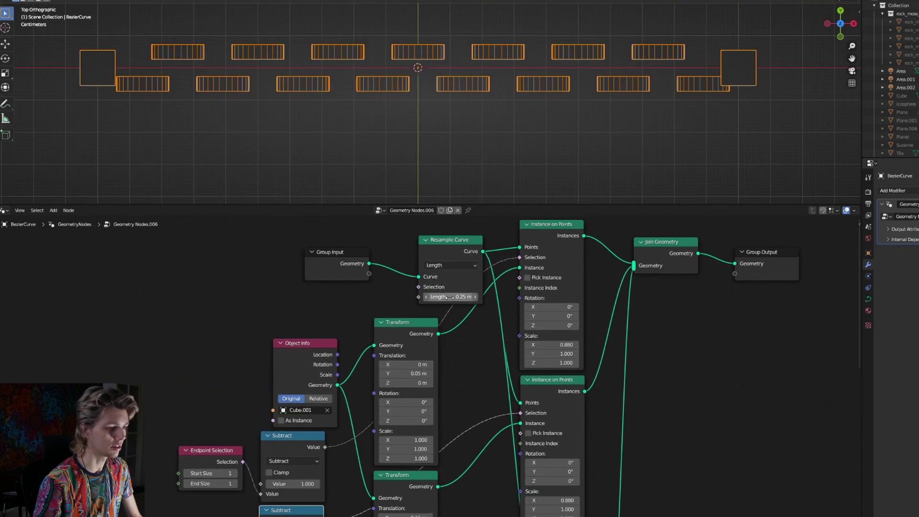
{"action": "left_click_drag", "start_coordinate": [452, 296], "coordinate": [466, 296]}
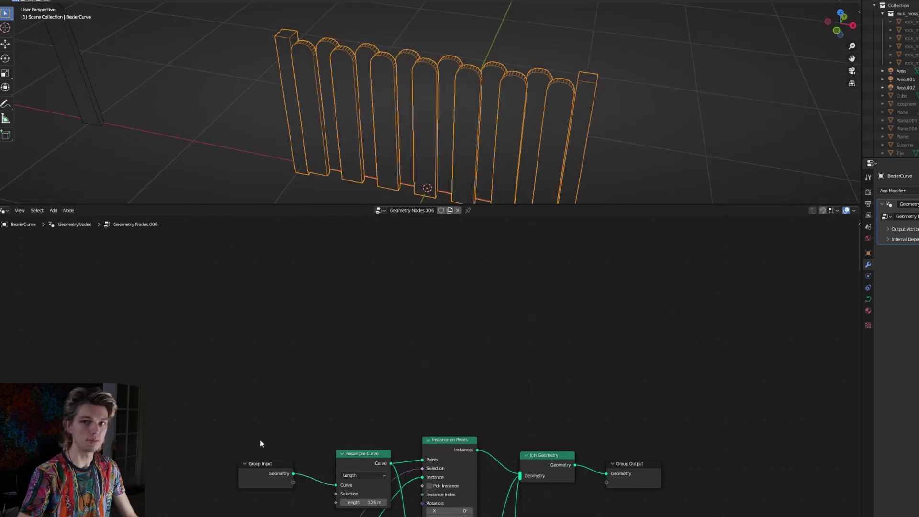
Move the Group Input and Group Output nodes above the rest of the tree and add a Curve to Mesh node between them.
{"action": "left_click_drag", "start_coordinate": [260, 439], "coordinate": [317, 482]}
{"action": "left_click", "coordinate": [612, 474], "text": "shift"}
{"action": "key", "text": "g"}
{"action": "left_click", "coordinate": [635, 356]}
{"action": "key", "text": "shift+a"}
{"action": "left_click", "coordinate": [401, 347]}
{"action": "type", "text": "CURVE T"}
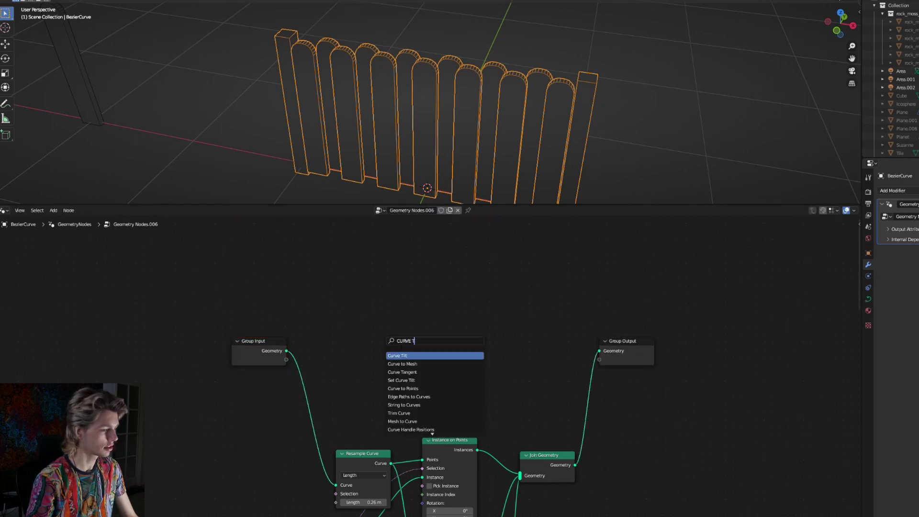
{"action": "left_click", "coordinate": [402, 363]}
{"action": "left_click", "coordinate": [376, 364]}
Add a Quadrilateral curve node below Curve to Mesh and connect its Curve output to the Profile Curve input.
{"action": "scroll", "coordinate": [376, 364], "scroll_direction": "up", "scroll_amount": 1}
{"action": "key", "text": "shift+a"}
{"action": "left_click", "coordinate": [368, 348]}
{"action": "type", "text": "qua"}
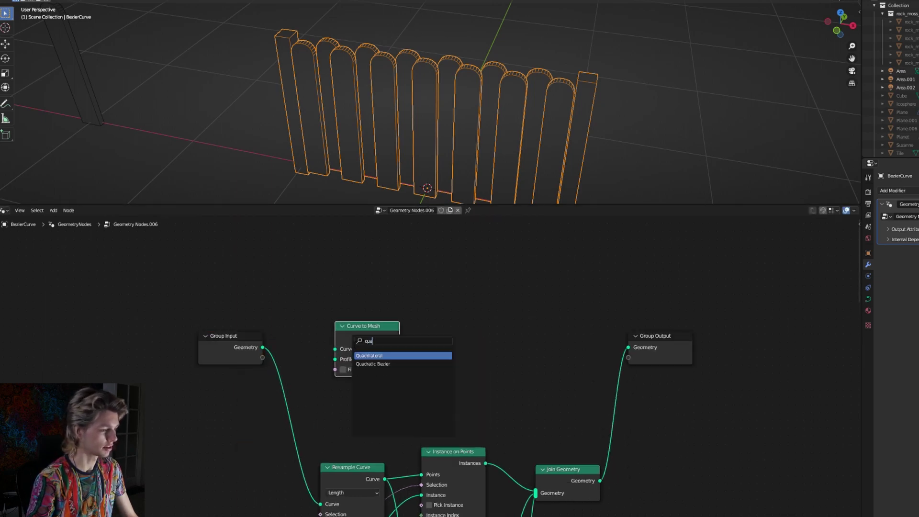
{"action": "type", "text": "d"}
{"action": "key", "text": "Return"}
{"action": "left_click", "coordinate": [377, 402]}
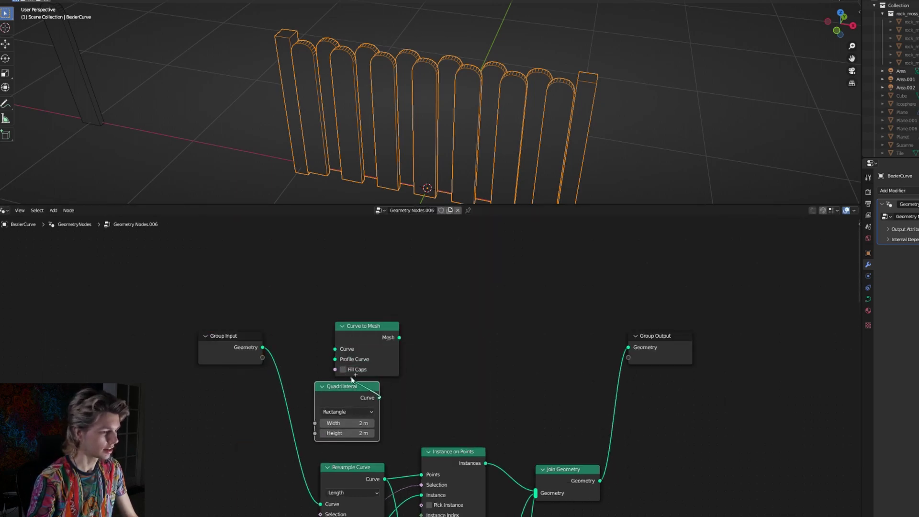
Route the Group Input through Curve to Mesh into Join Geometry and set the Quadrilateral to 0.03 m width and 0.06 m height.
{"action": "left_click_drag", "start_coordinate": [263, 347], "coordinate": [296, 345]}
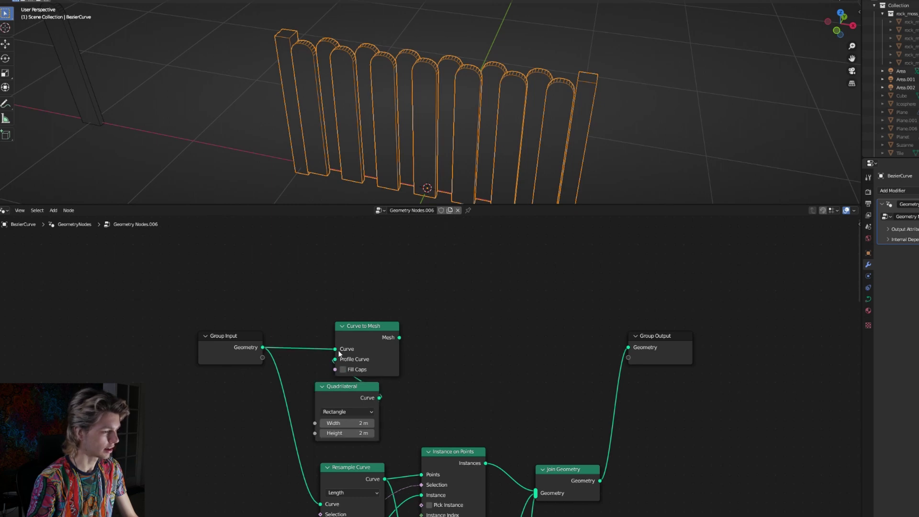
{"action": "left_click_drag", "start_coordinate": [399, 337], "coordinate": [531, 493]}
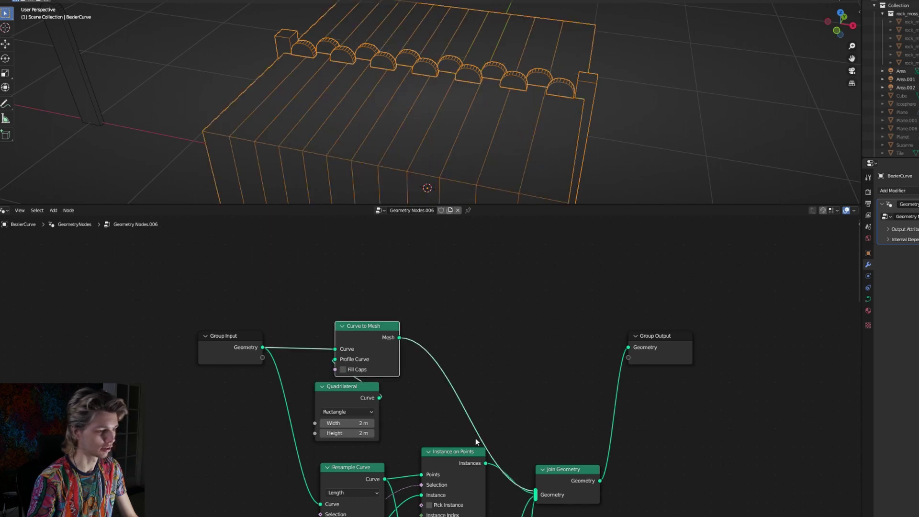
{"action": "left_click_drag", "start_coordinate": [383, 328], "coordinate": [465, 331]}
{"action": "left_click_drag", "start_coordinate": [354, 423], "coordinate": [326, 433]}
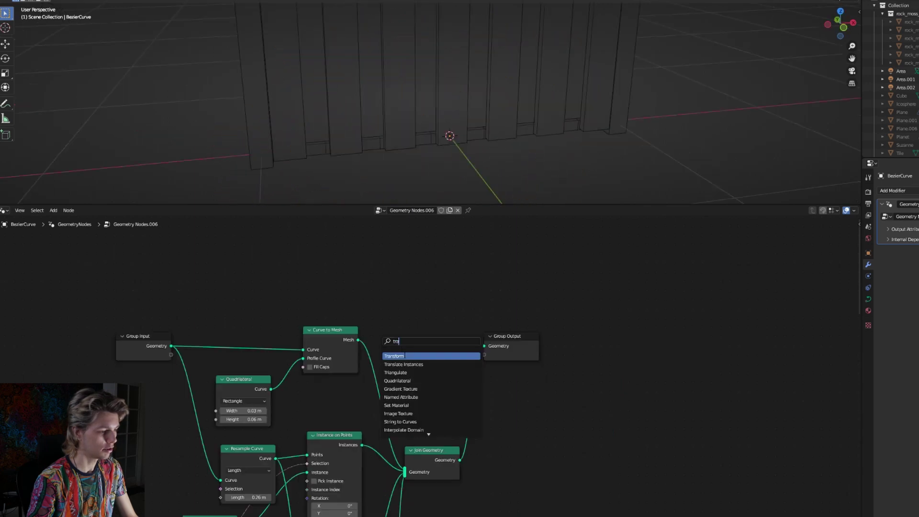
Insert a Transform between Curve to Mesh and Join Geometry and raise the rail with its Z translation.
{"action": "key", "text": "Return"}
{"action": "left_click", "coordinate": [383, 345]}
{"action": "middle_click_drag", "start_coordinate": [450, 332], "coordinate": [422, 349]}
{"action": "left_click_drag", "start_coordinate": [397, 348], "coordinate": [395, 328]}
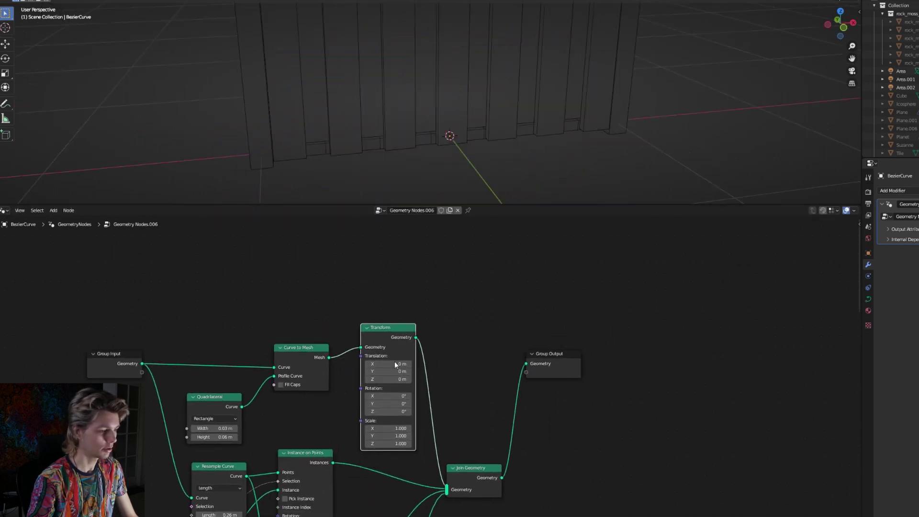
{"action": "left_click_drag", "start_coordinate": [385, 380], "coordinate": [394, 381]}
Collapse and duplicate the rail Transform, link the copy from Curve to Mesh to Join Geometry, and set its Z translation to 0.97 m.
{"action": "middle_click_drag", "start_coordinate": [412, 345], "coordinate": [409, 374]}
{"action": "scroll", "coordinate": [457, 120], "scroll_direction": "down", "scroll_amount": 2}
{"action": "middle_click_drag", "start_coordinate": [457, 119], "coordinate": [456, 172], "text": "shift"}
{"action": "key", "text": "h"}
{"action": "left_click_drag", "start_coordinate": [330, 383], "coordinate": [328, 354]}
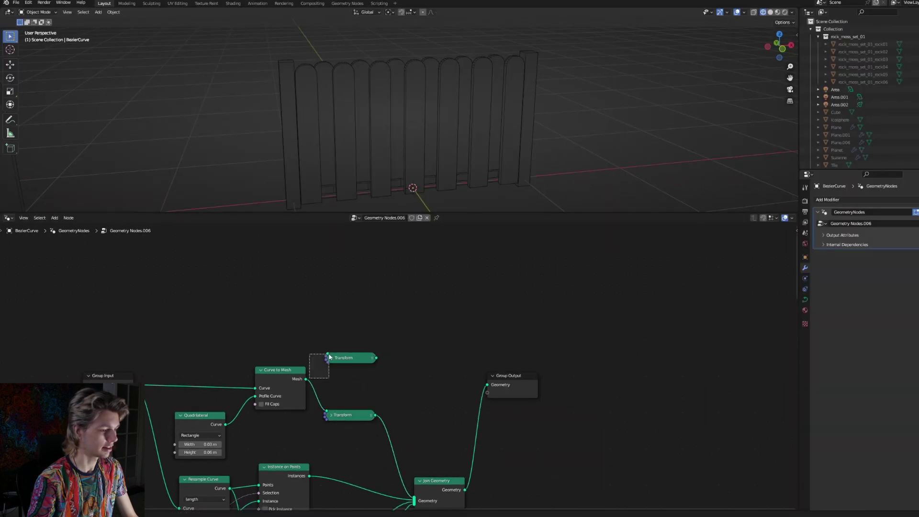
{"action": "left_click_drag", "start_coordinate": [376, 357], "coordinate": [414, 501]}
{"action": "key", "text": "h"}
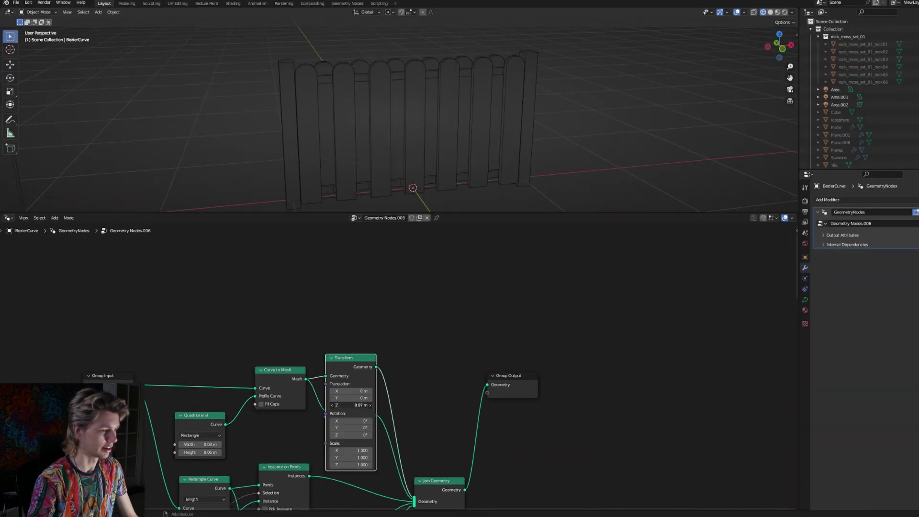
Duplicate the rail Transform again for a third rail and connect the copy between Curve to Mesh and Join Geometry.
{"action": "key", "text": "h"}
{"action": "key", "text": "shift+d"}
{"action": "left_click", "coordinate": [344, 371]}
{"action": "left_click_drag", "start_coordinate": [346, 360], "coordinate": [324, 368]}
{"action": "left_click_drag", "start_coordinate": [373, 367], "coordinate": [414, 500]}
{"action": "key", "text": "h"}
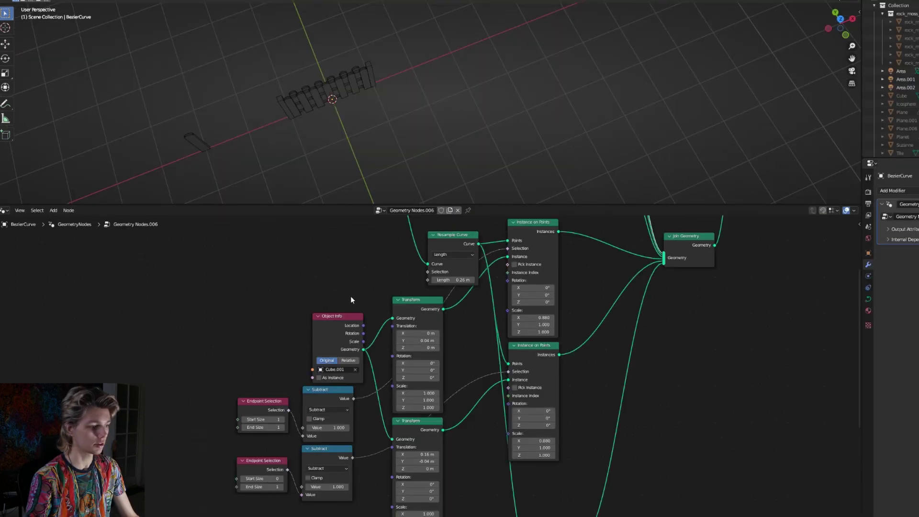
Add a Curve Tangent node above the Object Info node.
{"action": "middle_click_drag", "start_coordinate": [350, 295], "coordinate": [359, 341]}
{"action": "key", "text": "shift+a"}
{"action": "left_click", "coordinate": [347, 336]}
{"action": "type", "text": "curve tan"}
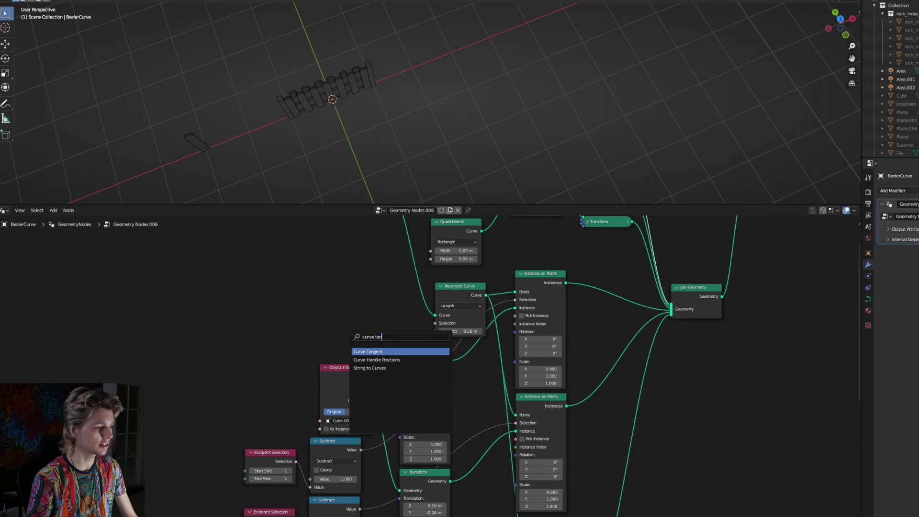
{"action": "key", "text": "Return"}
{"action": "left_click", "coordinate": [268, 323]}
Add an Align Euler to Vector node between Curve Tangent and Resample Curve.
{"action": "key", "text": "shift+a"}
{"action": "left_click", "coordinate": [268, 323]}
{"action": "type", "text": "alig"}
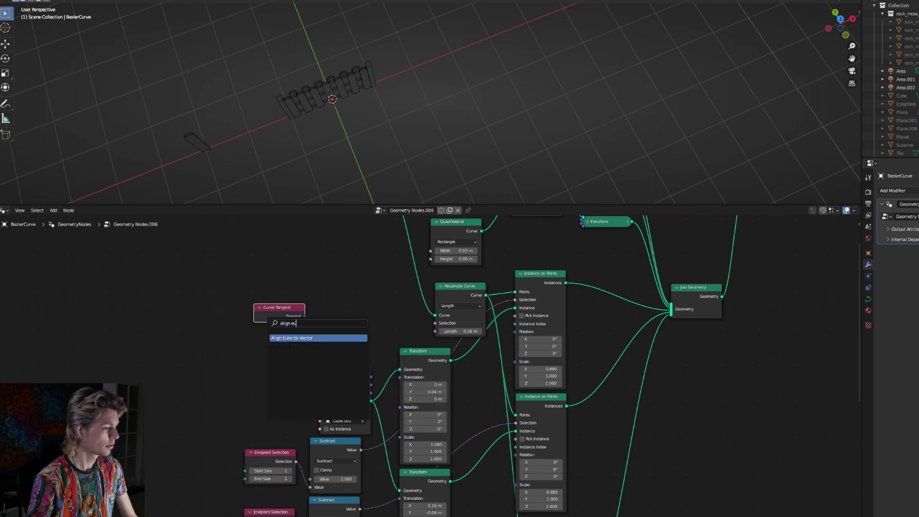
{"action": "type", "text": "n eu"}
{"action": "key", "text": "Return"}
{"action": "left_click", "coordinate": [346, 296]}
Connect Tangent to the Align Euler to Vector's Vector input and its Rotation output to all three Instance on Points' Rotation inputs.
{"action": "left_click_drag", "start_coordinate": [304, 317], "coordinate": [324, 328]}
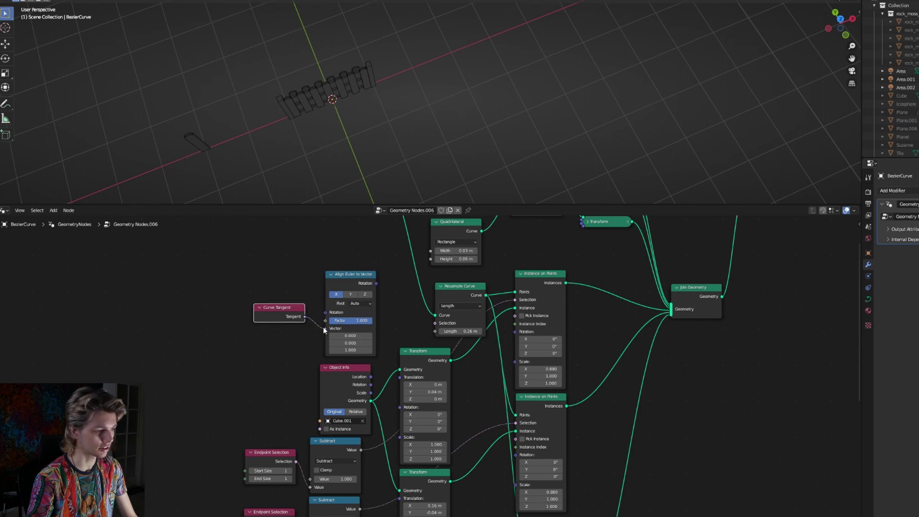
{"action": "left_click_drag", "start_coordinate": [376, 283], "coordinate": [512, 333]}
{"action": "left_click_drag", "start_coordinate": [513, 458], "coordinate": [515, 456]}
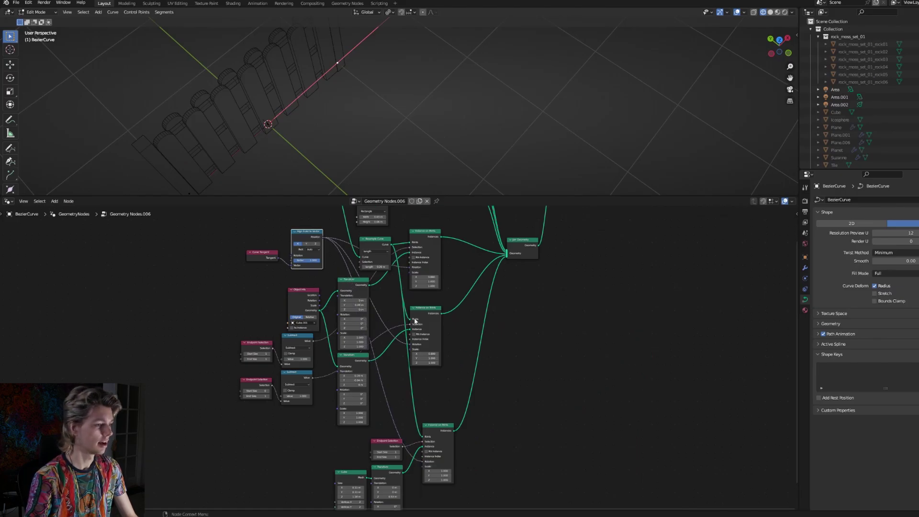
Move the curve's end point about 3.6 m along X, and shift it about -2.37 m in X and -2.5 m in Y.
{"action": "key", "text": "g"}
{"action": "key", "text": "x"}
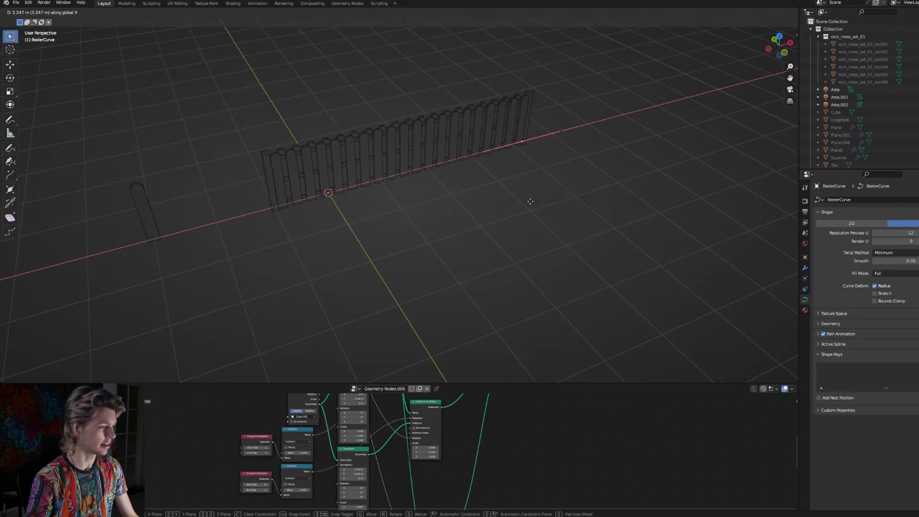
{"action": "left_click", "coordinate": [547, 197]}
{"action": "key", "text": "g"}
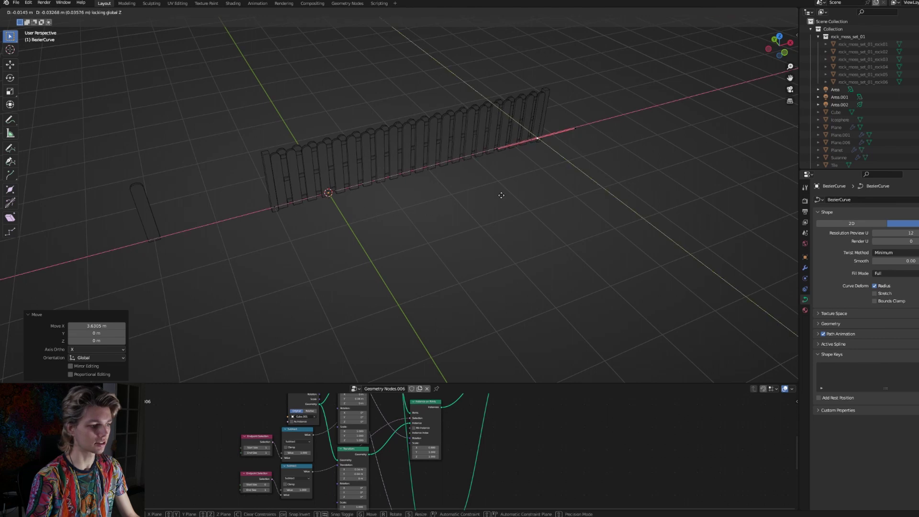
{"action": "left_click", "coordinate": [477, 293]}
Rotate the curve's end control point around the global Z axis to bend the fence.
{"action": "key", "text": "r"}
{"action": "key", "text": "z"}
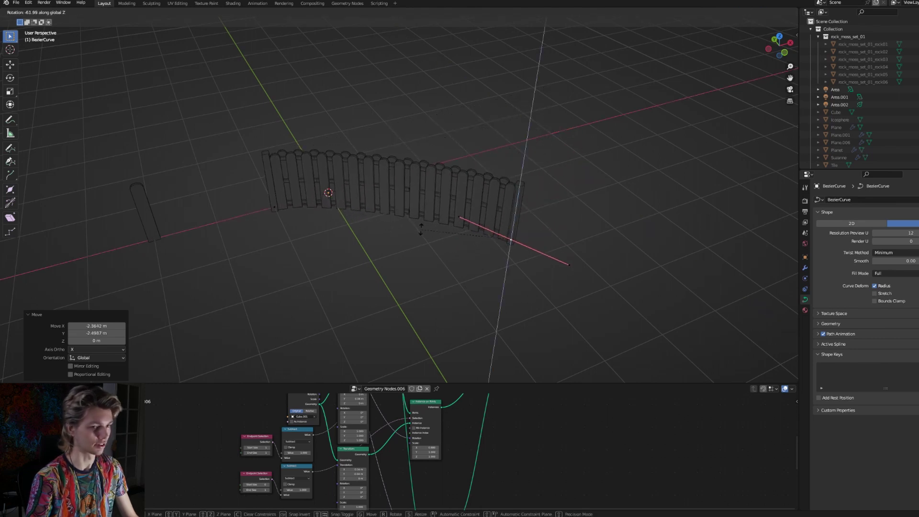